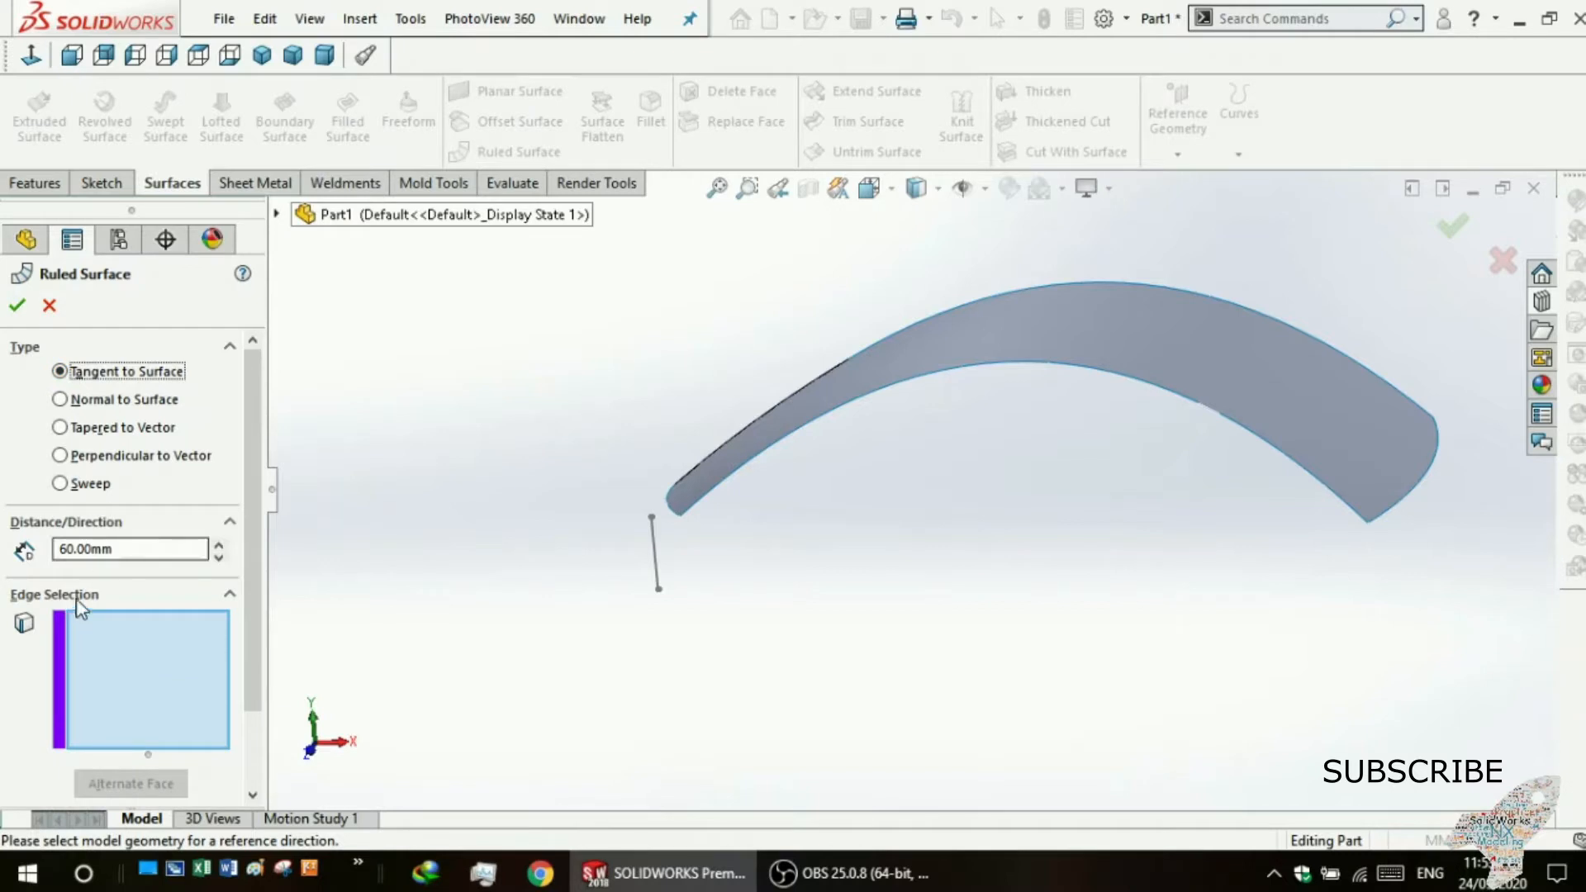
Select both long curved edges and one short end edge of the arched surface for the Tangent to Surface ruled surface.
{"action": "left_click", "coordinate": [102, 631]}
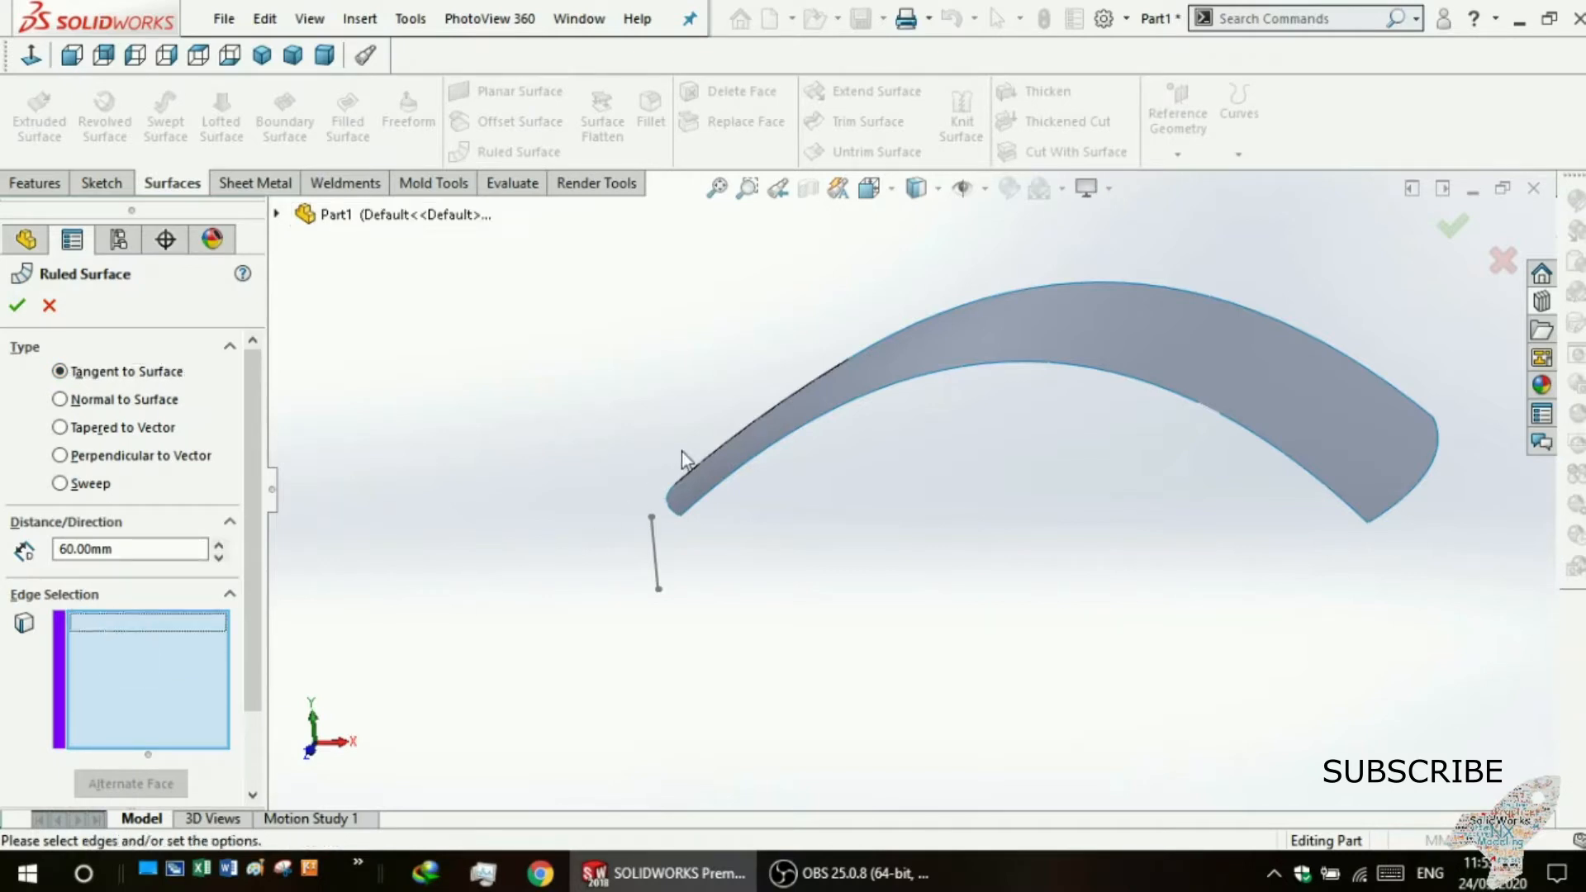
{"action": "left_click", "coordinate": [770, 454]}
{"action": "middle_click_drag", "start_coordinate": [889, 554], "coordinate": [731, 667]}
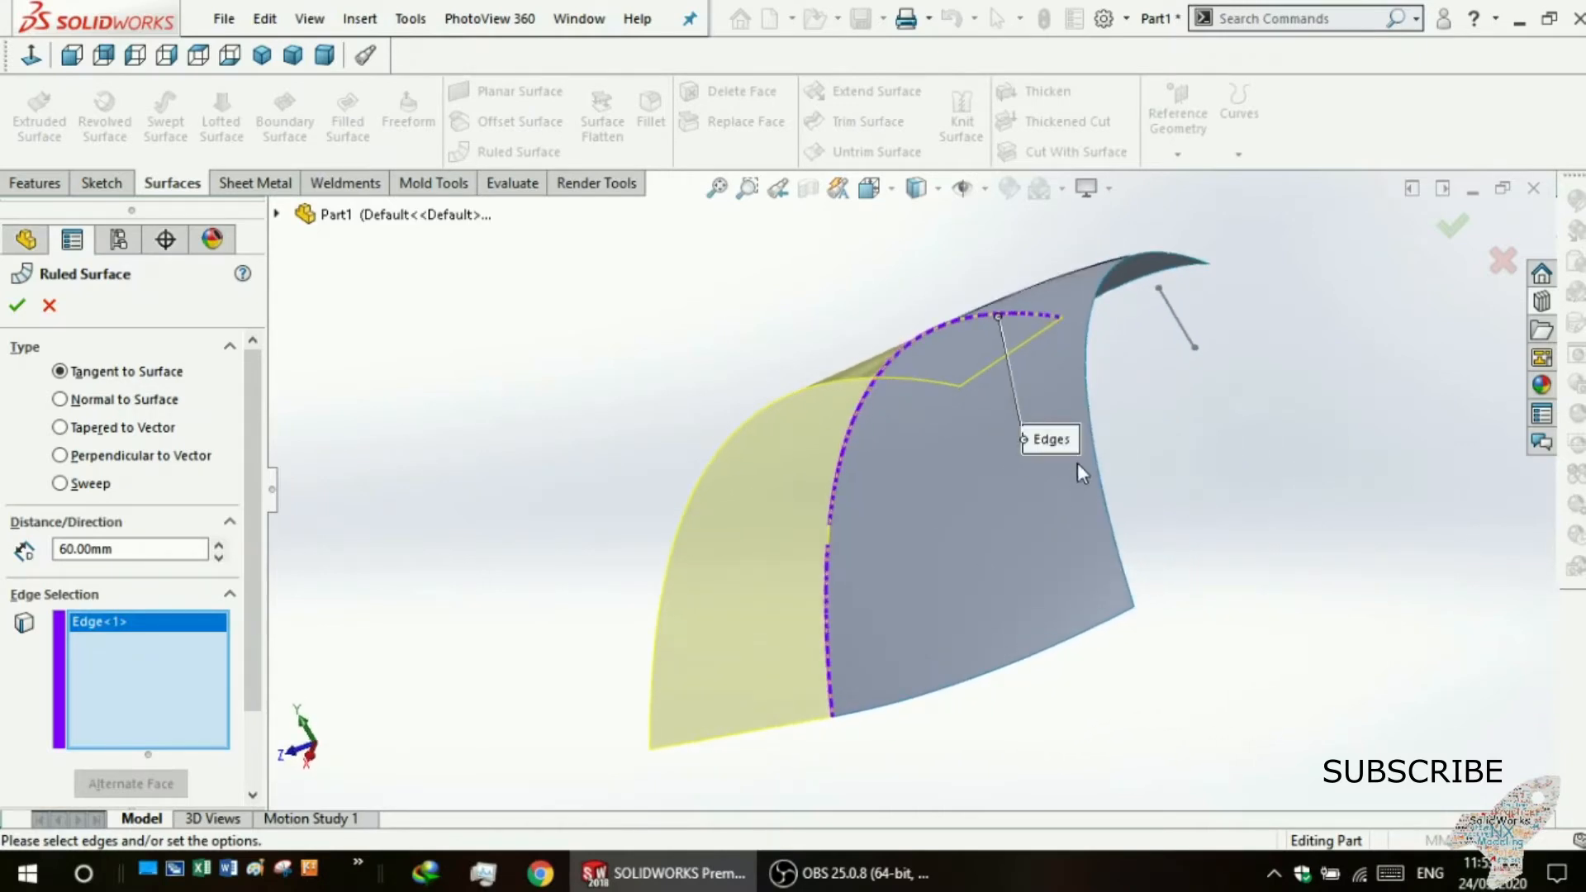
{"action": "left_click", "coordinate": [1100, 467]}
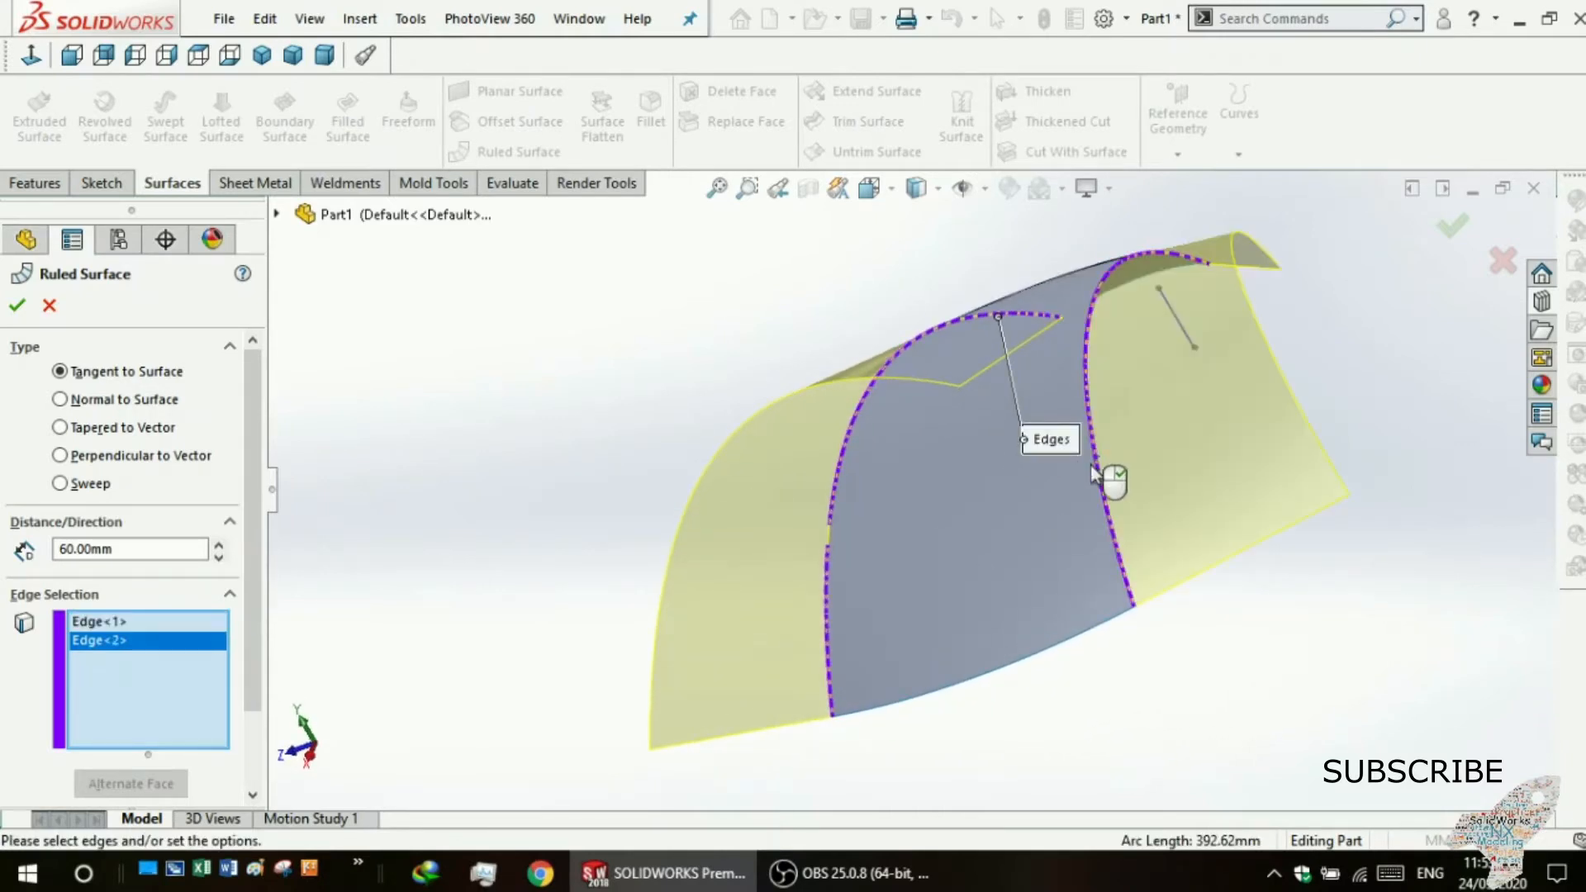
{"action": "middle_click_drag", "start_coordinate": [1093, 459], "coordinate": [1034, 520]}
{"action": "middle_click_drag", "start_coordinate": [1025, 687], "coordinate": [1072, 669]}
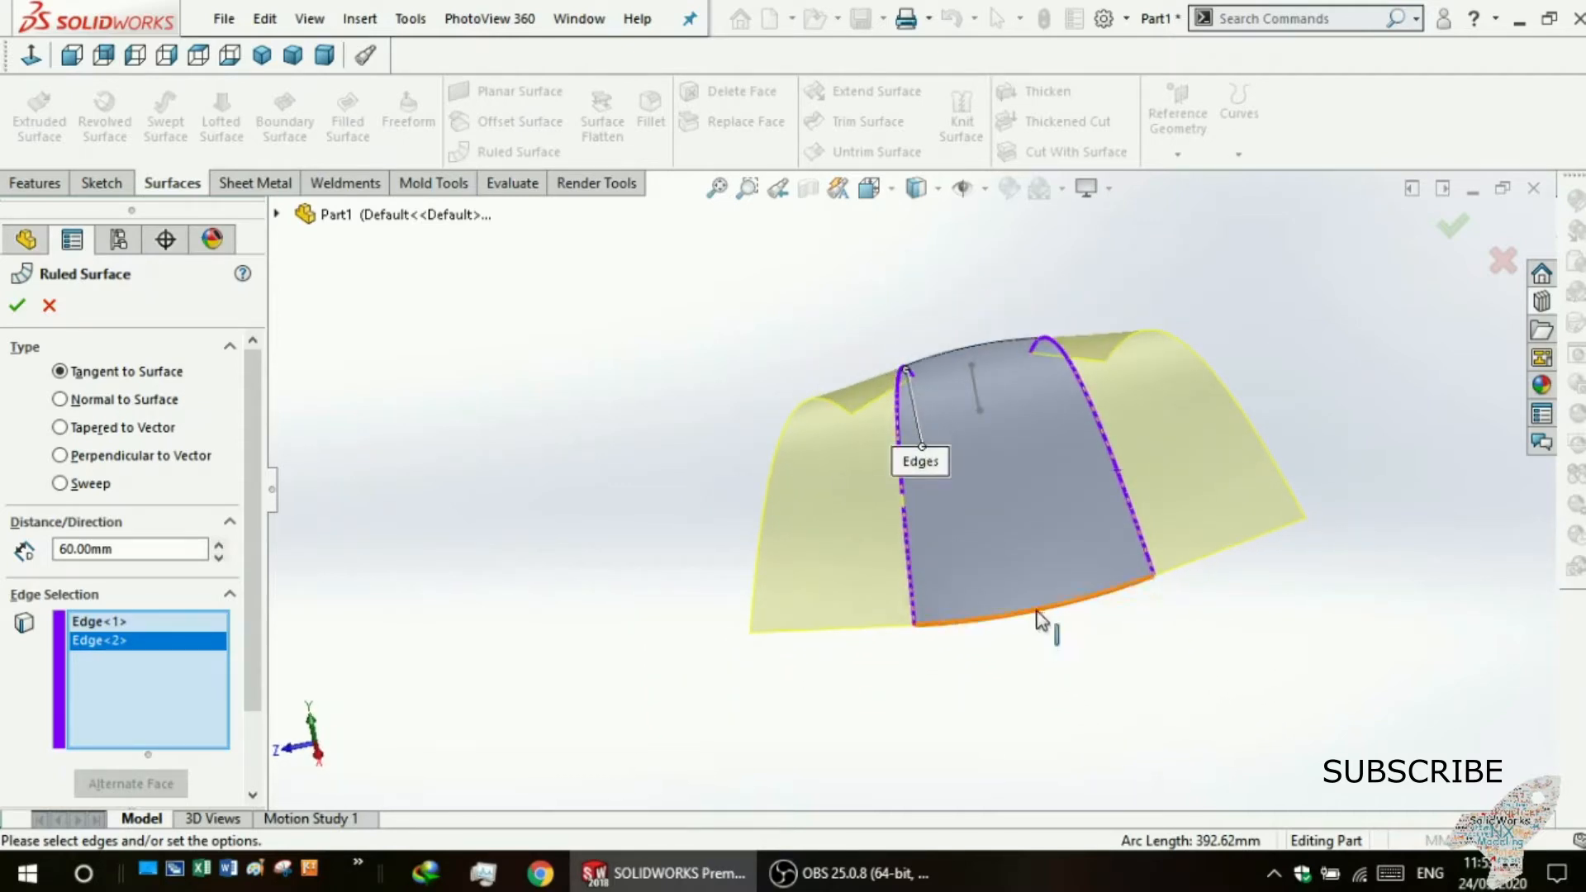
{"action": "left_click", "coordinate": [1037, 615]}
Add the opposite short end edge and create the 60 mm Tangent to Surface ruled surface.
{"action": "scroll", "coordinate": [826, 677], "scroll_direction": "up", "scroll_amount": 2}
{"action": "middle_click_drag", "start_coordinate": [771, 680], "coordinate": [673, 726]}
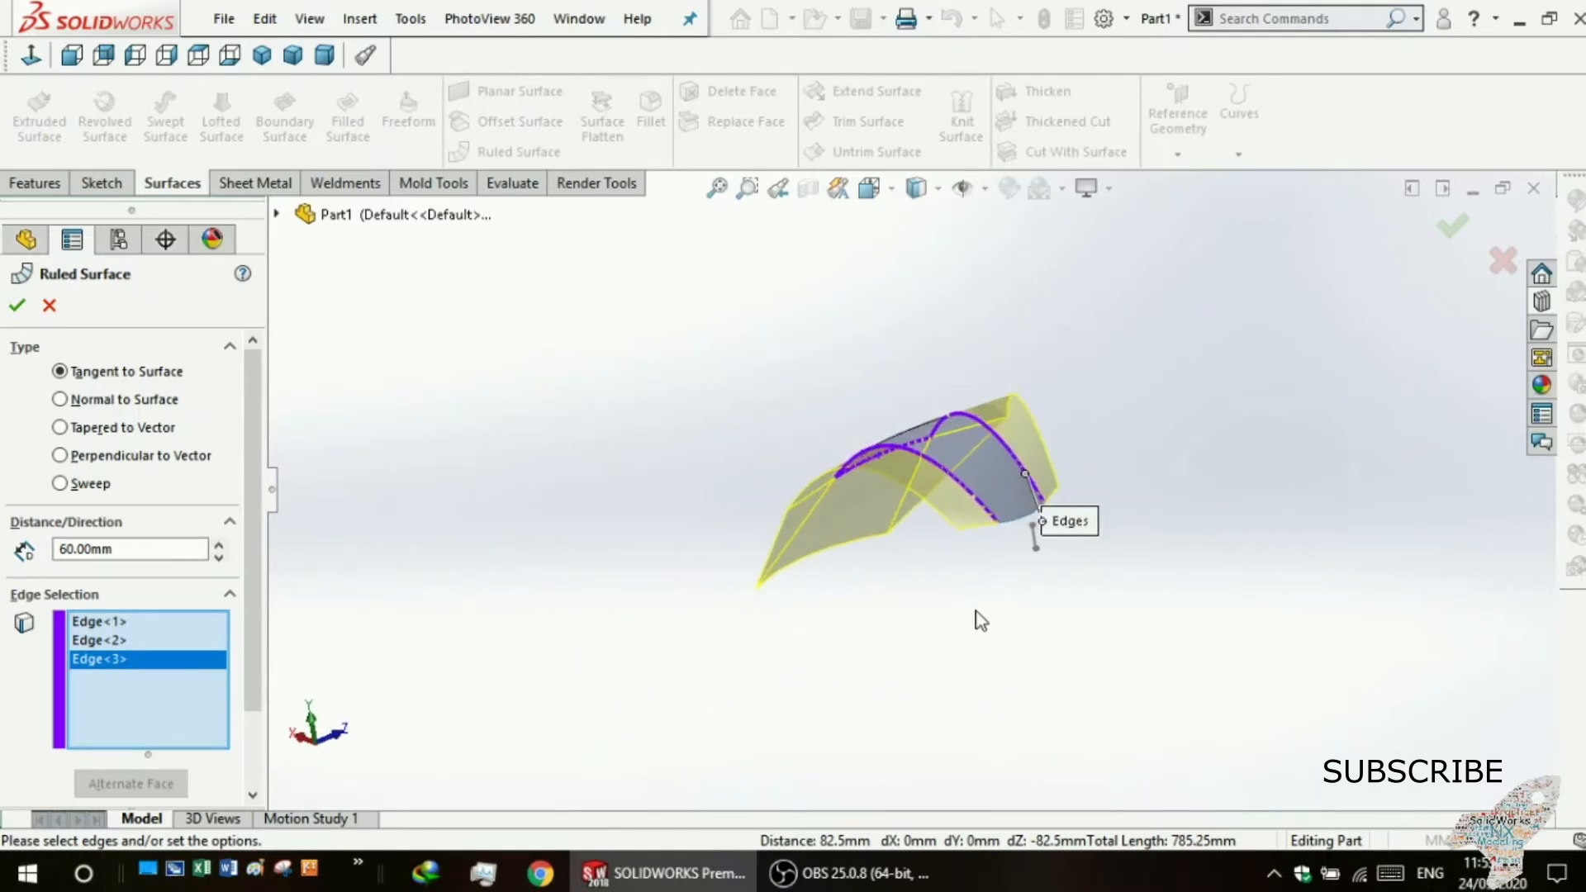
{"action": "scroll", "coordinate": [1048, 659], "scroll_direction": "down", "scroll_amount": 5}
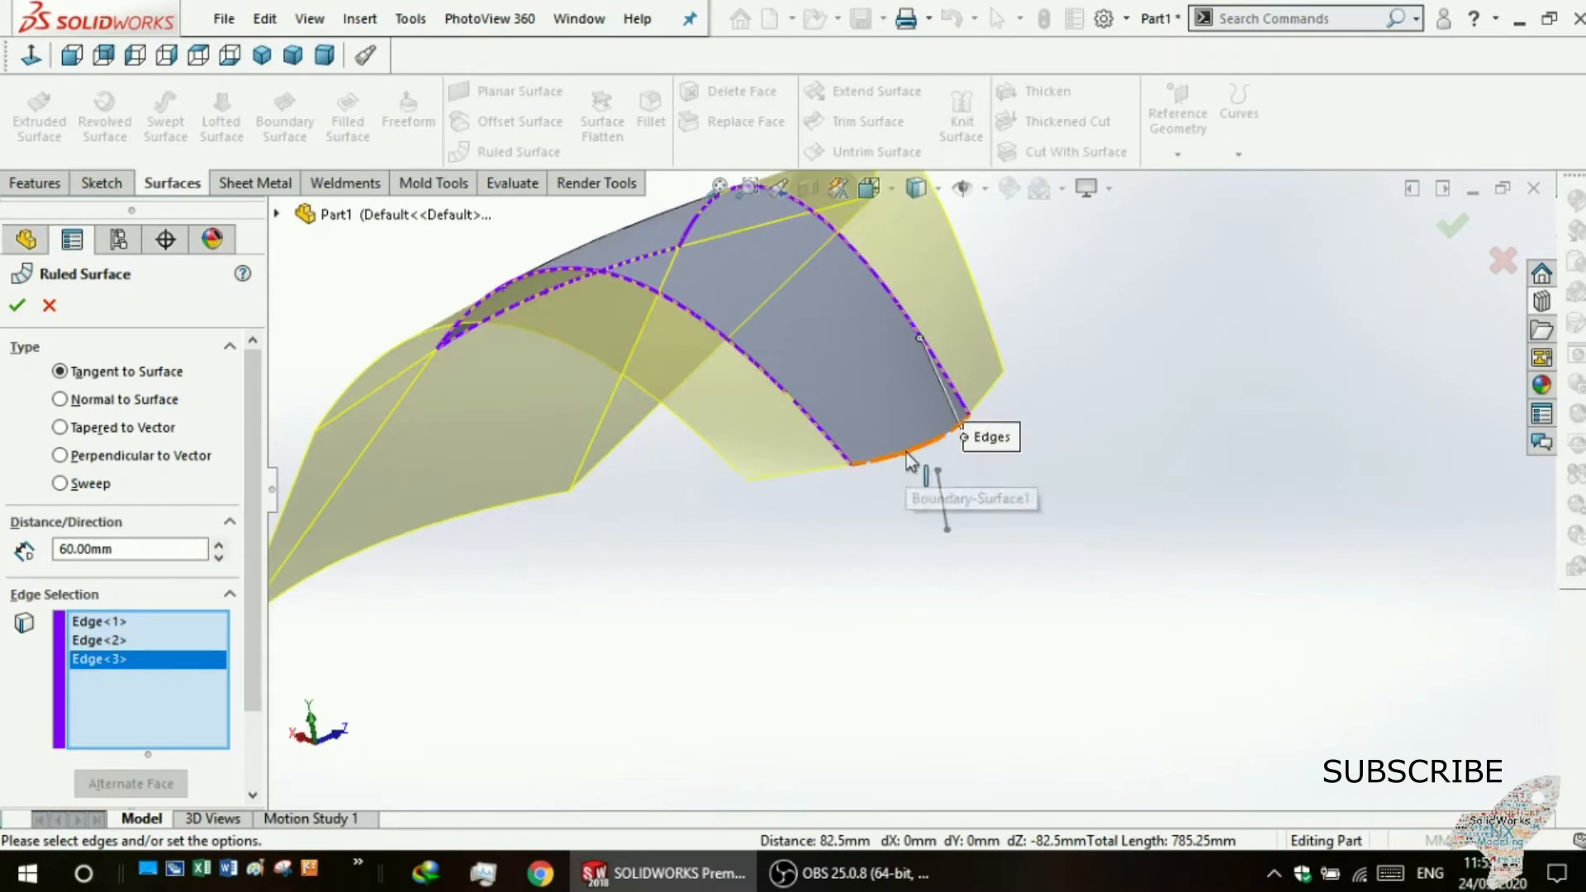
{"action": "left_click", "coordinate": [924, 461]}
{"action": "scroll", "coordinate": [876, 520], "scroll_direction": "up", "scroll_amount": 3}
{"action": "middle_click_drag", "start_coordinate": [835, 570], "coordinate": [989, 508]}
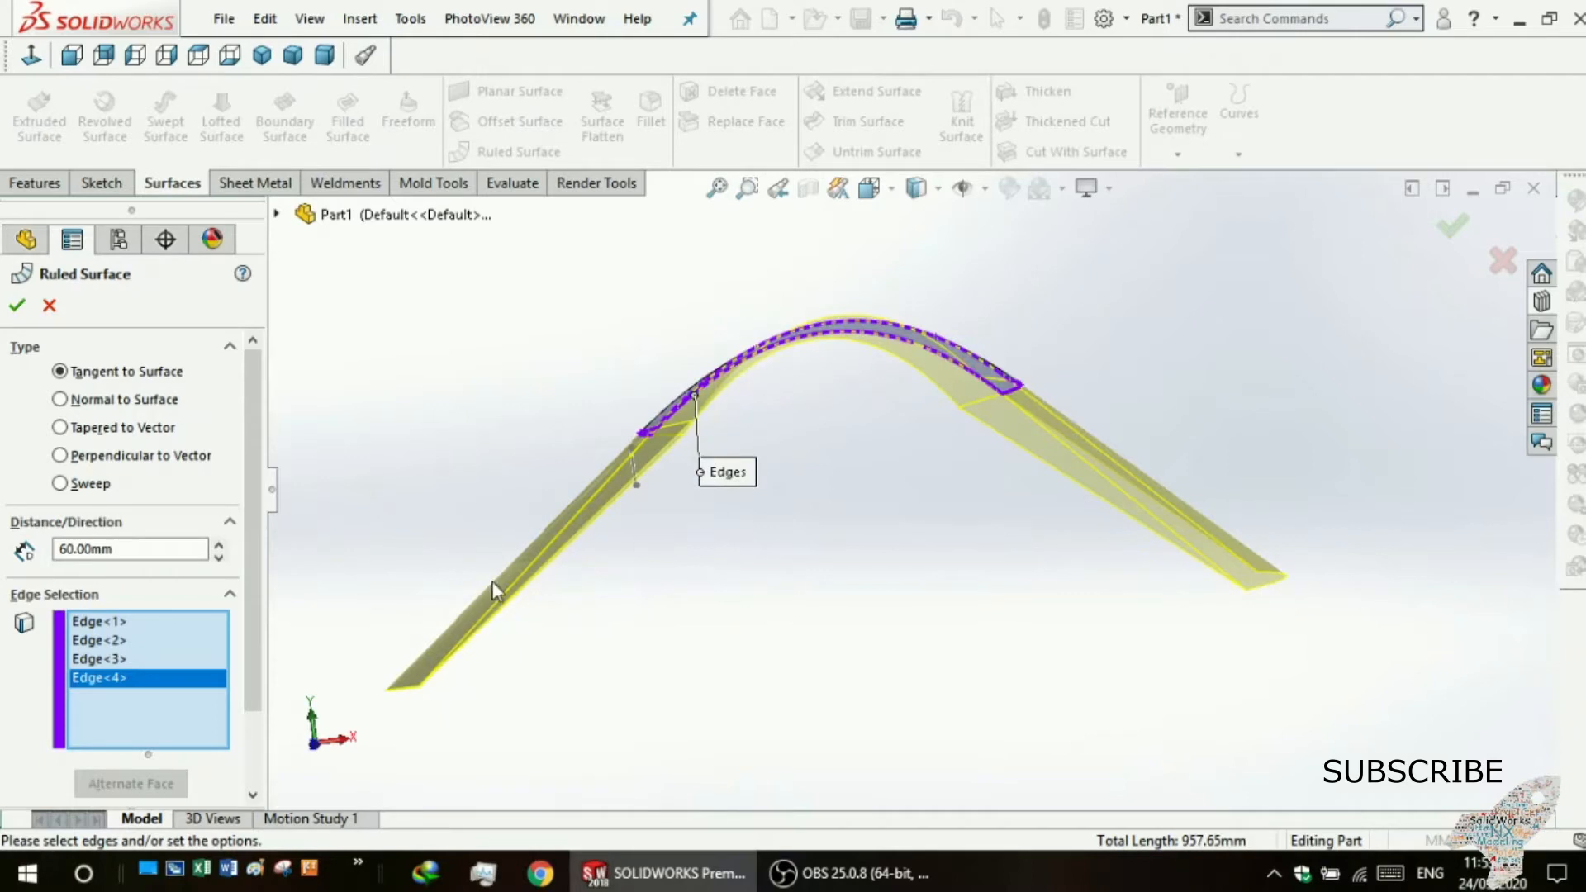
{"action": "middle_click_drag", "start_coordinate": [493, 581], "coordinate": [757, 618]}
{"action": "middle_click_drag", "start_coordinate": [686, 573], "coordinate": [1042, 377]}
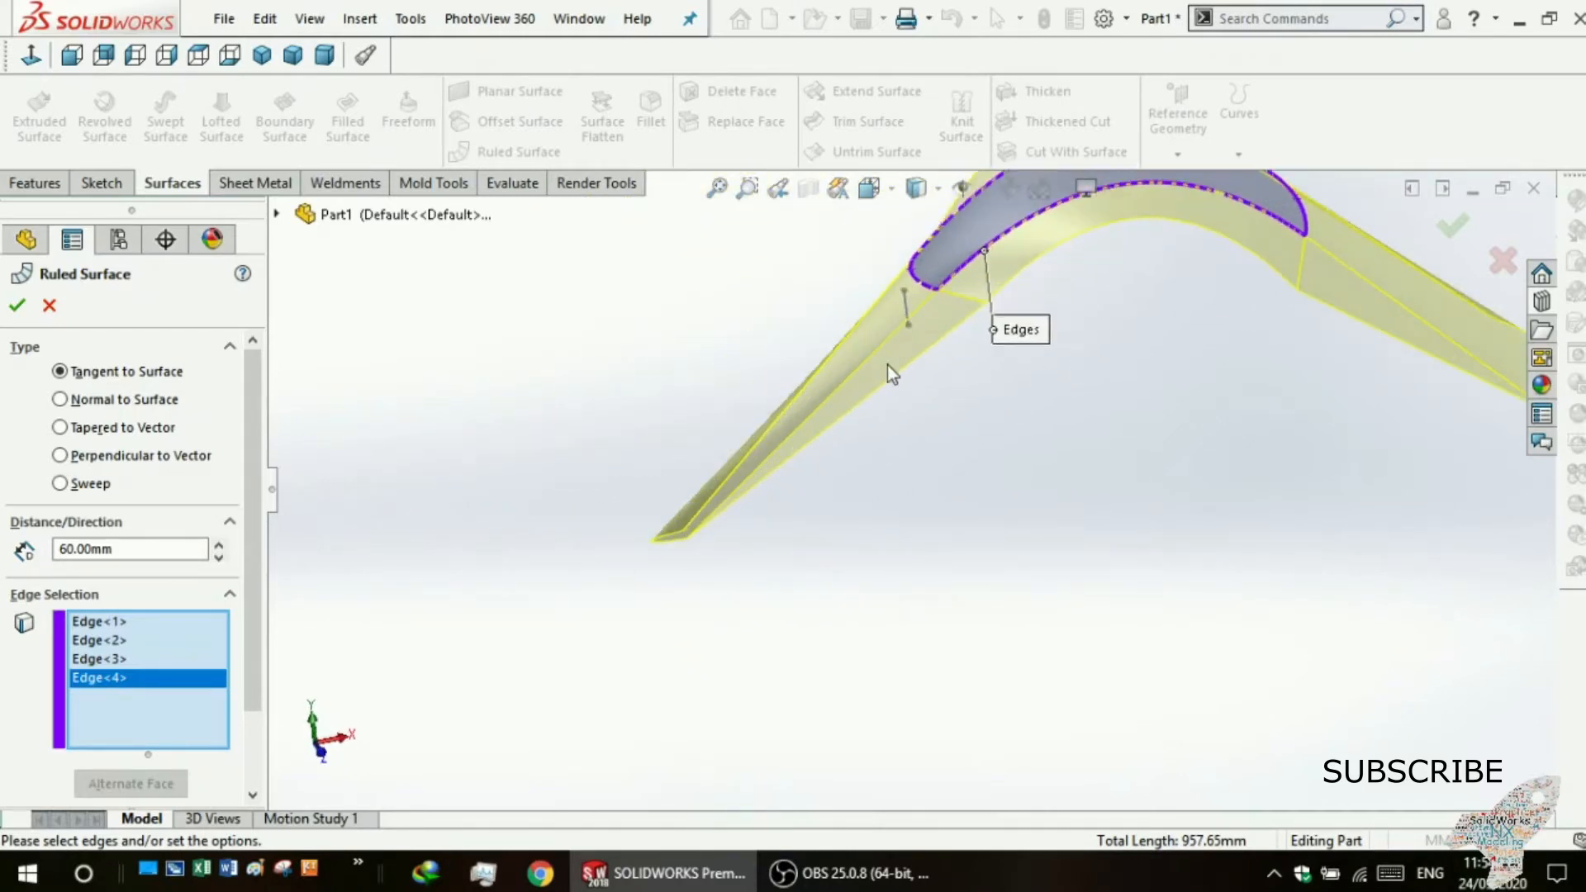
{"action": "left_click", "coordinate": [14, 309]}
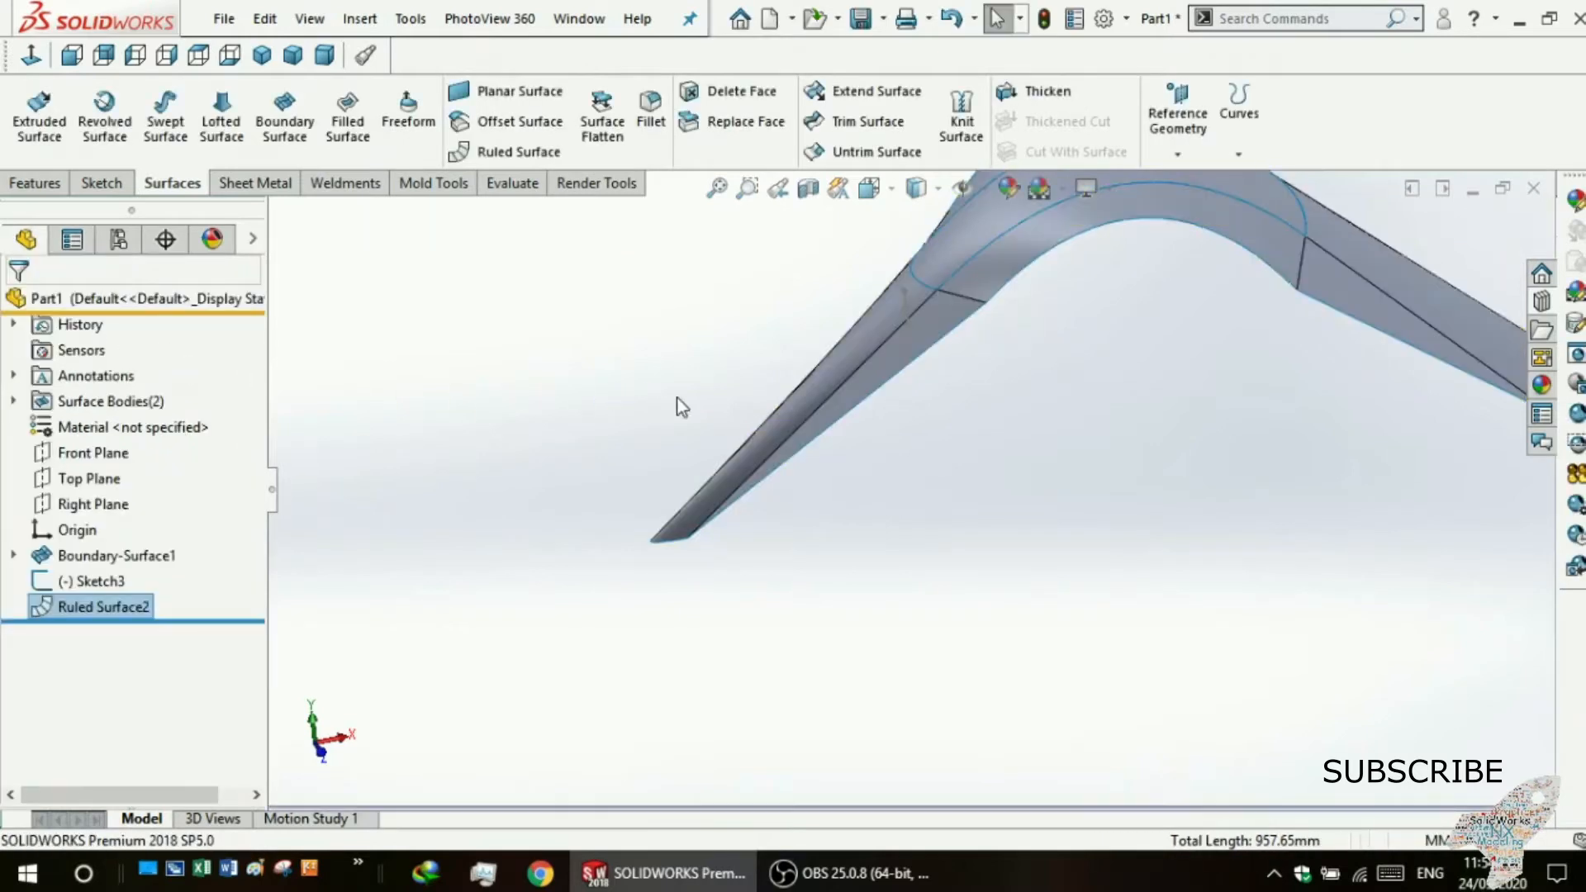
Undo the tangent ruled surface.
{"action": "scroll", "coordinate": [1126, 388], "scroll_direction": "up", "scroll_amount": 3}
{"action": "scroll", "coordinate": [1126, 388], "scroll_direction": "down", "scroll_amount": 4}
{"action": "middle_click_drag", "start_coordinate": [1009, 445], "coordinate": [949, 460]}
{"action": "left_click", "coordinate": [958, 463]}
{"action": "key", "text": "ctrl+z"}
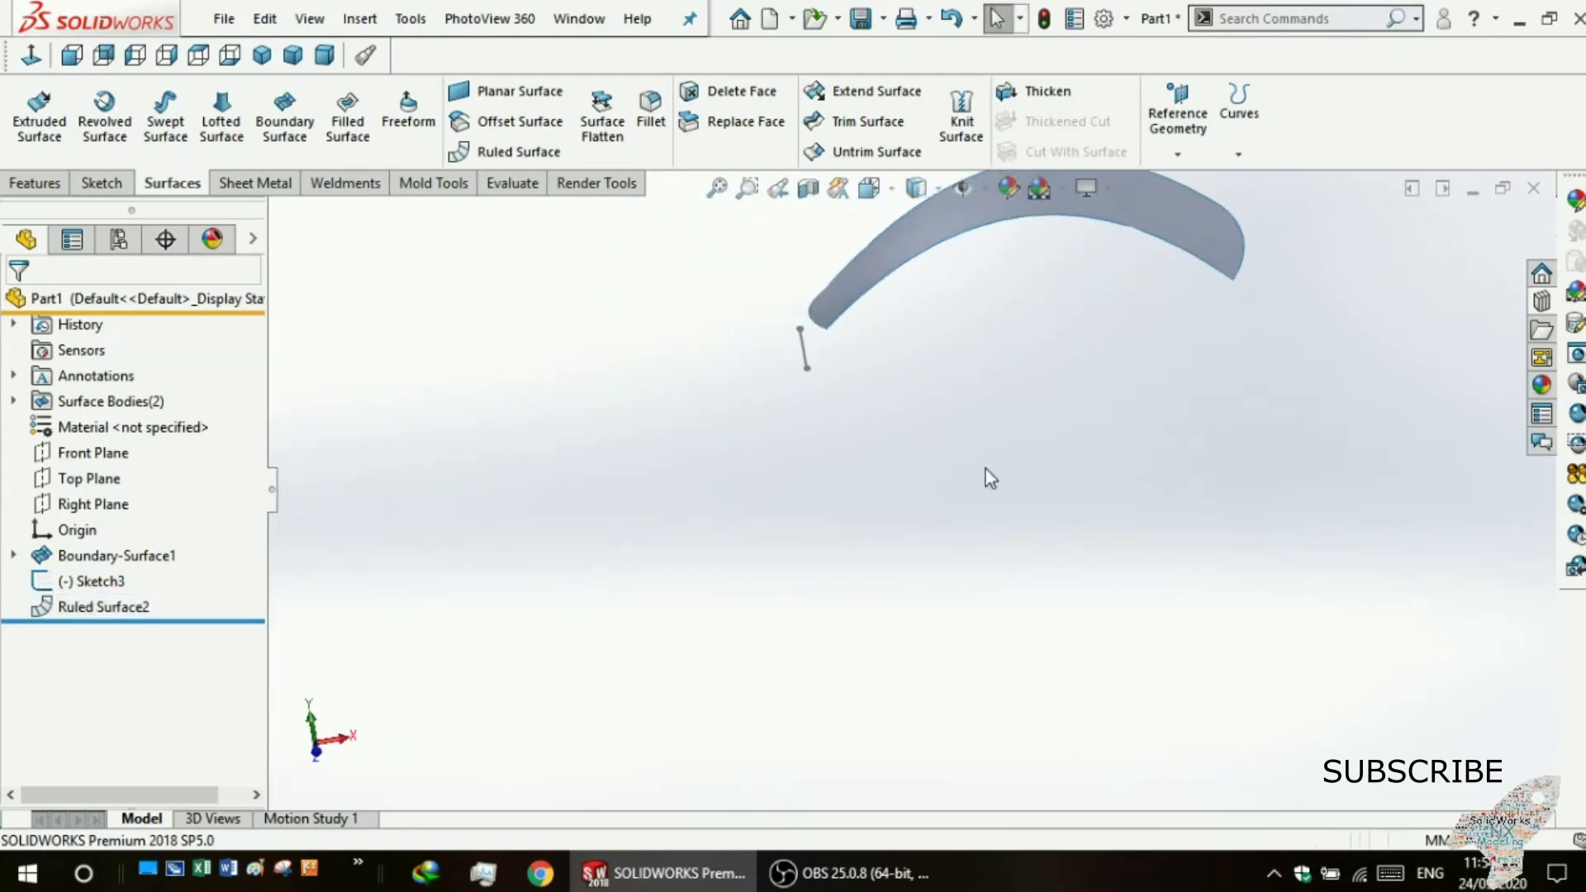
Create a 60 mm Normal to Surface ruled surface along all four edges of the arched surface.
{"action": "scroll", "coordinate": [1064, 322], "scroll_direction": "up", "scroll_amount": 3}
{"action": "scroll", "coordinate": [1001, 259], "scroll_direction": "down", "scroll_amount": 5}
{"action": "mouse_move", "coordinate": [976, 382]}
{"action": "middle_mouse_down"}
{"action": "mouse_move", "coordinate": [956, 651]}
{"action": "mouse_move", "coordinate": [972, 582]}
{"action": "middle_mouse_up"}
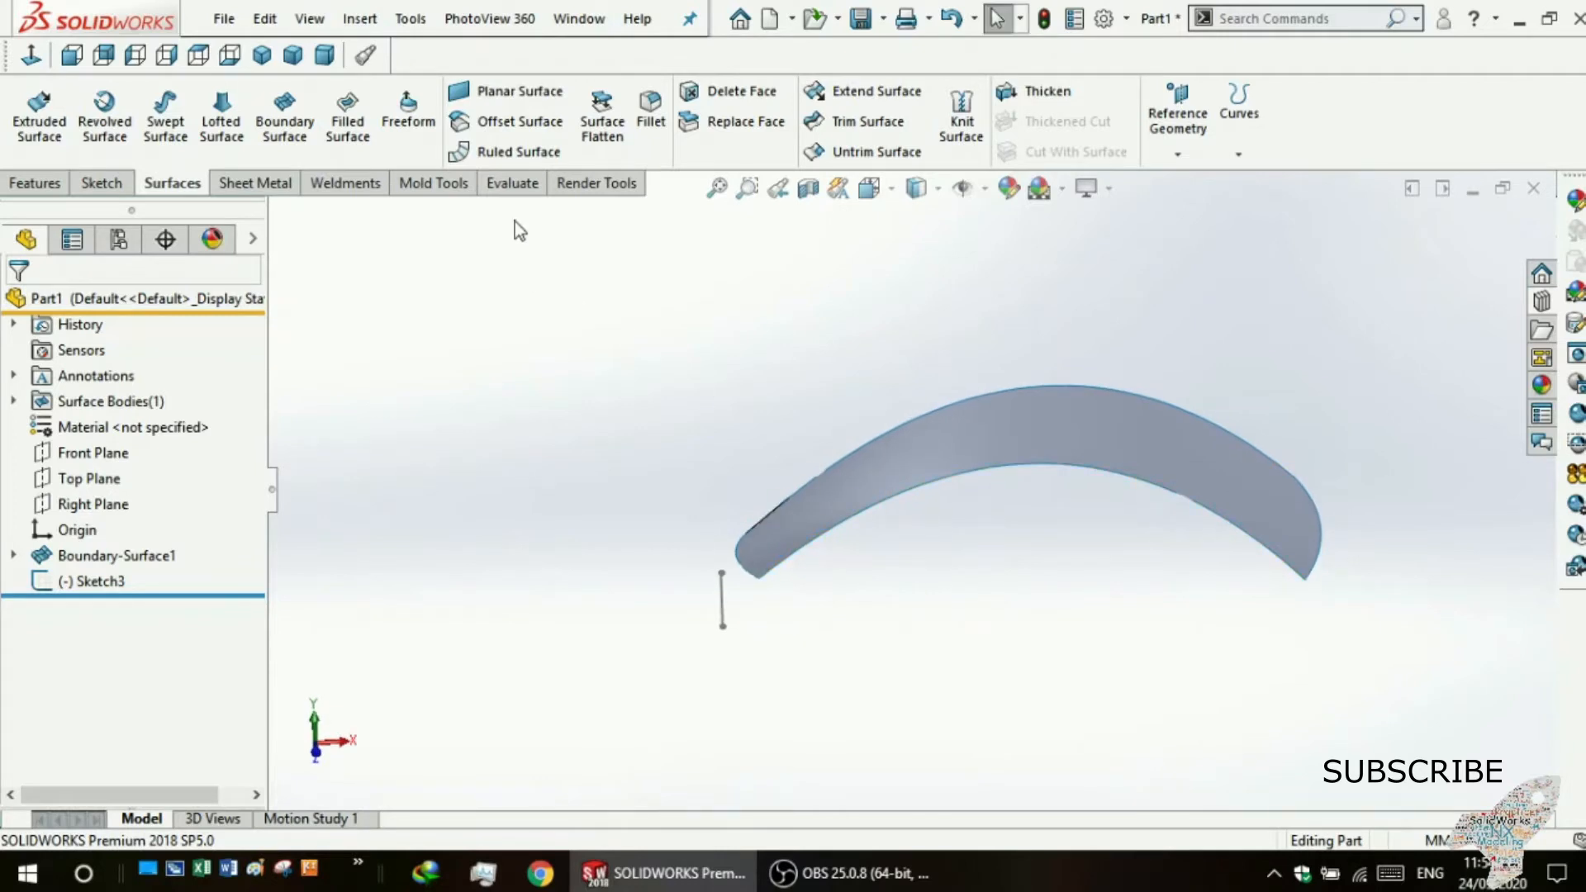
{"action": "left_click", "coordinate": [511, 152]}
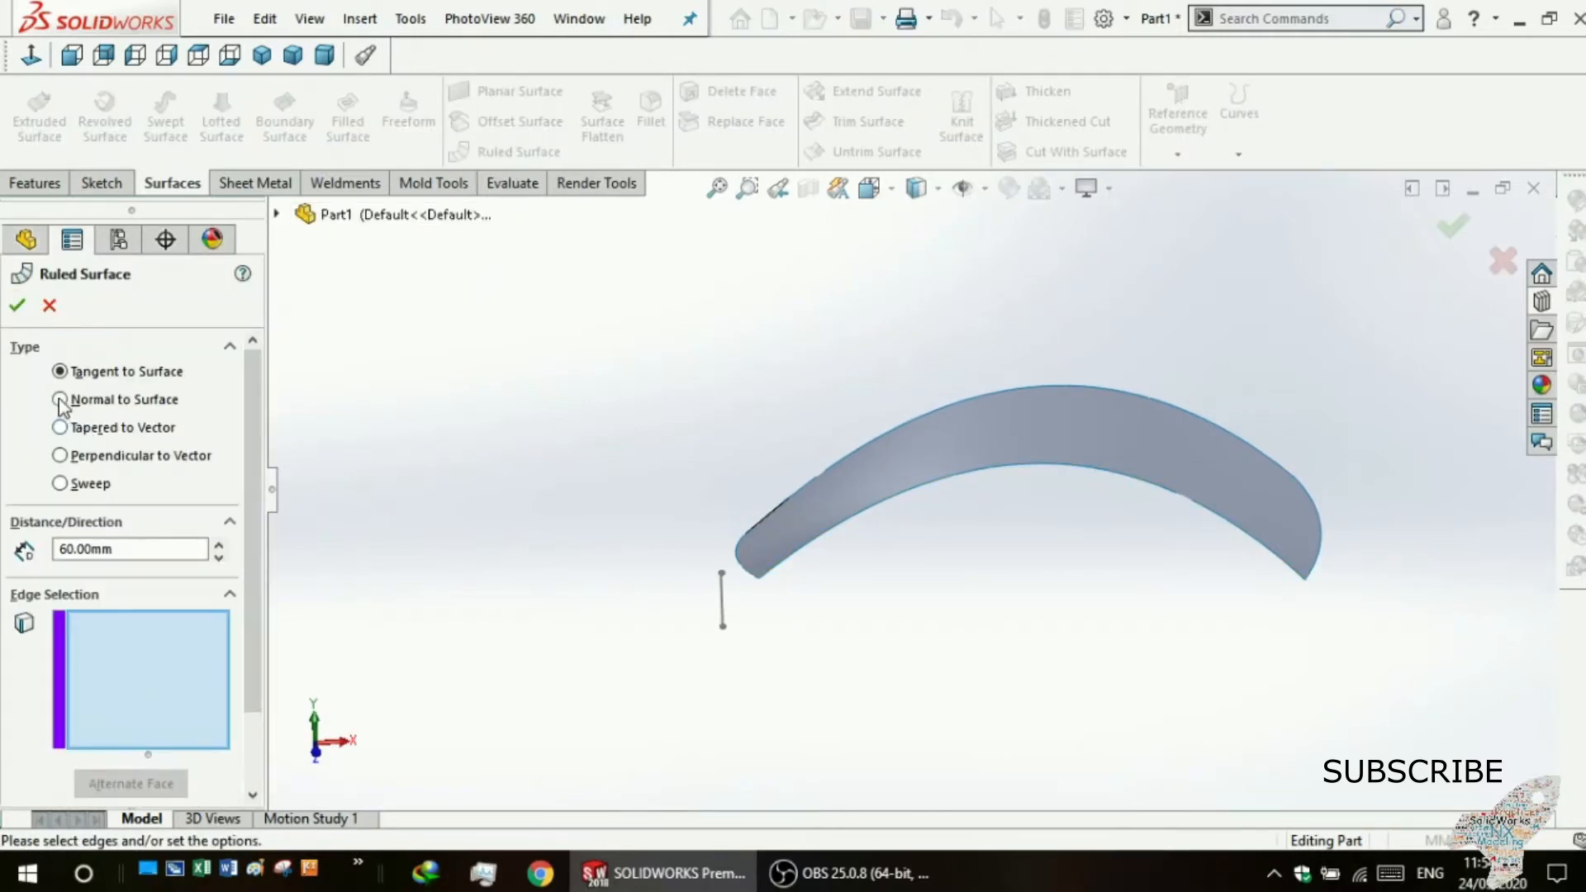
{"action": "left_click", "coordinate": [930, 488]}
{"action": "mouse_move", "coordinate": [876, 659]}
{"action": "middle_mouse_down"}
{"action": "mouse_move", "coordinate": [755, 702]}
{"action": "mouse_move", "coordinate": [888, 642]}
{"action": "middle_mouse_up"}
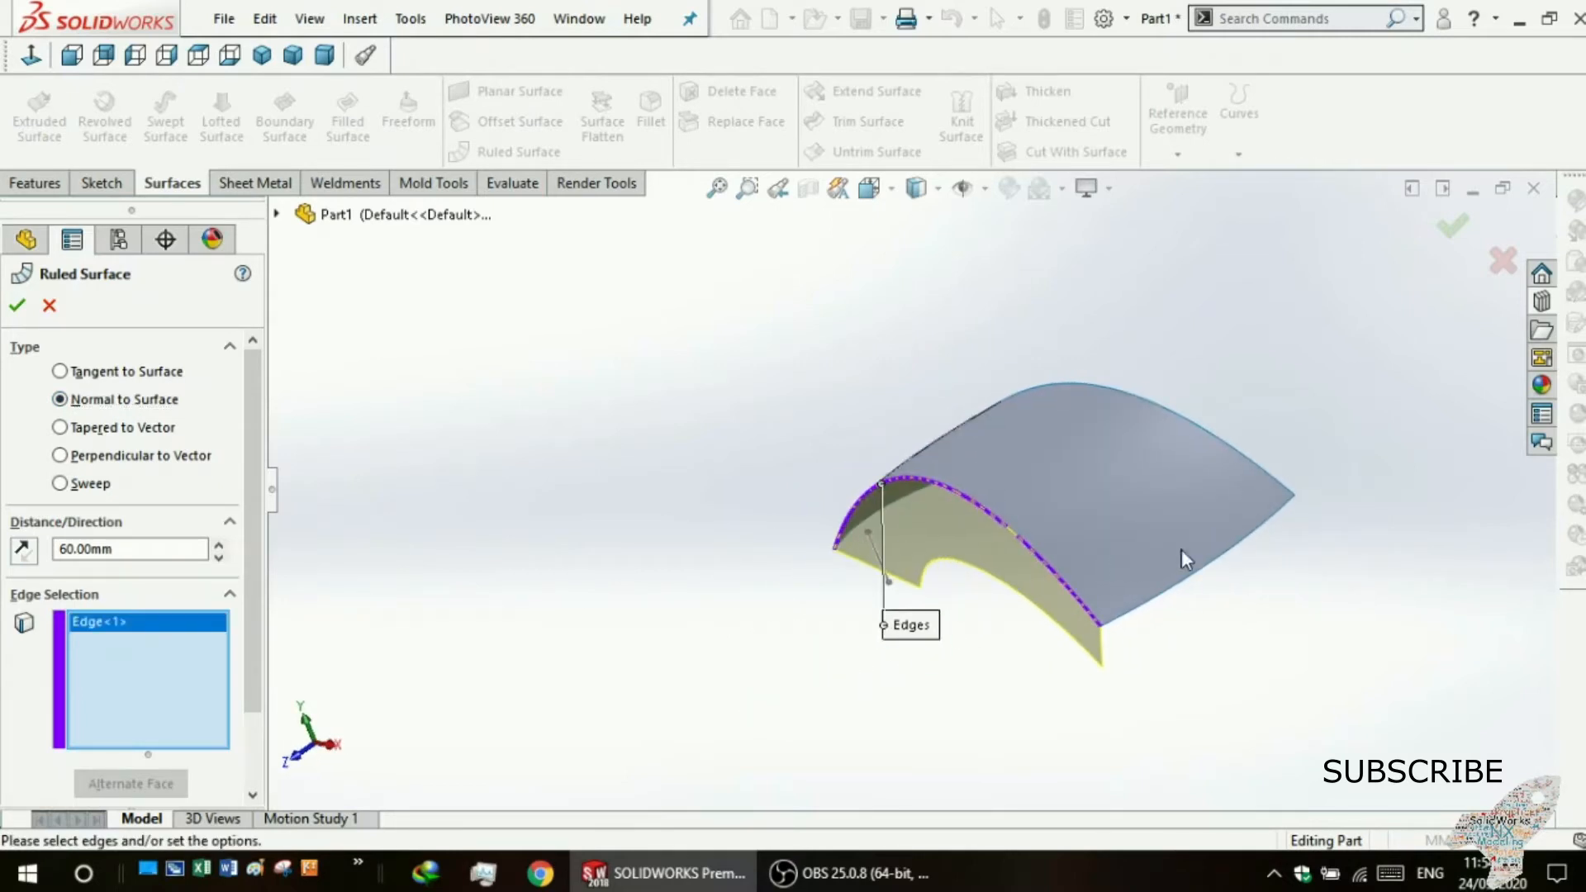
{"action": "left_click", "coordinate": [1184, 588]}
{"action": "middle_click_drag", "start_coordinate": [1063, 699], "coordinate": [974, 570]}
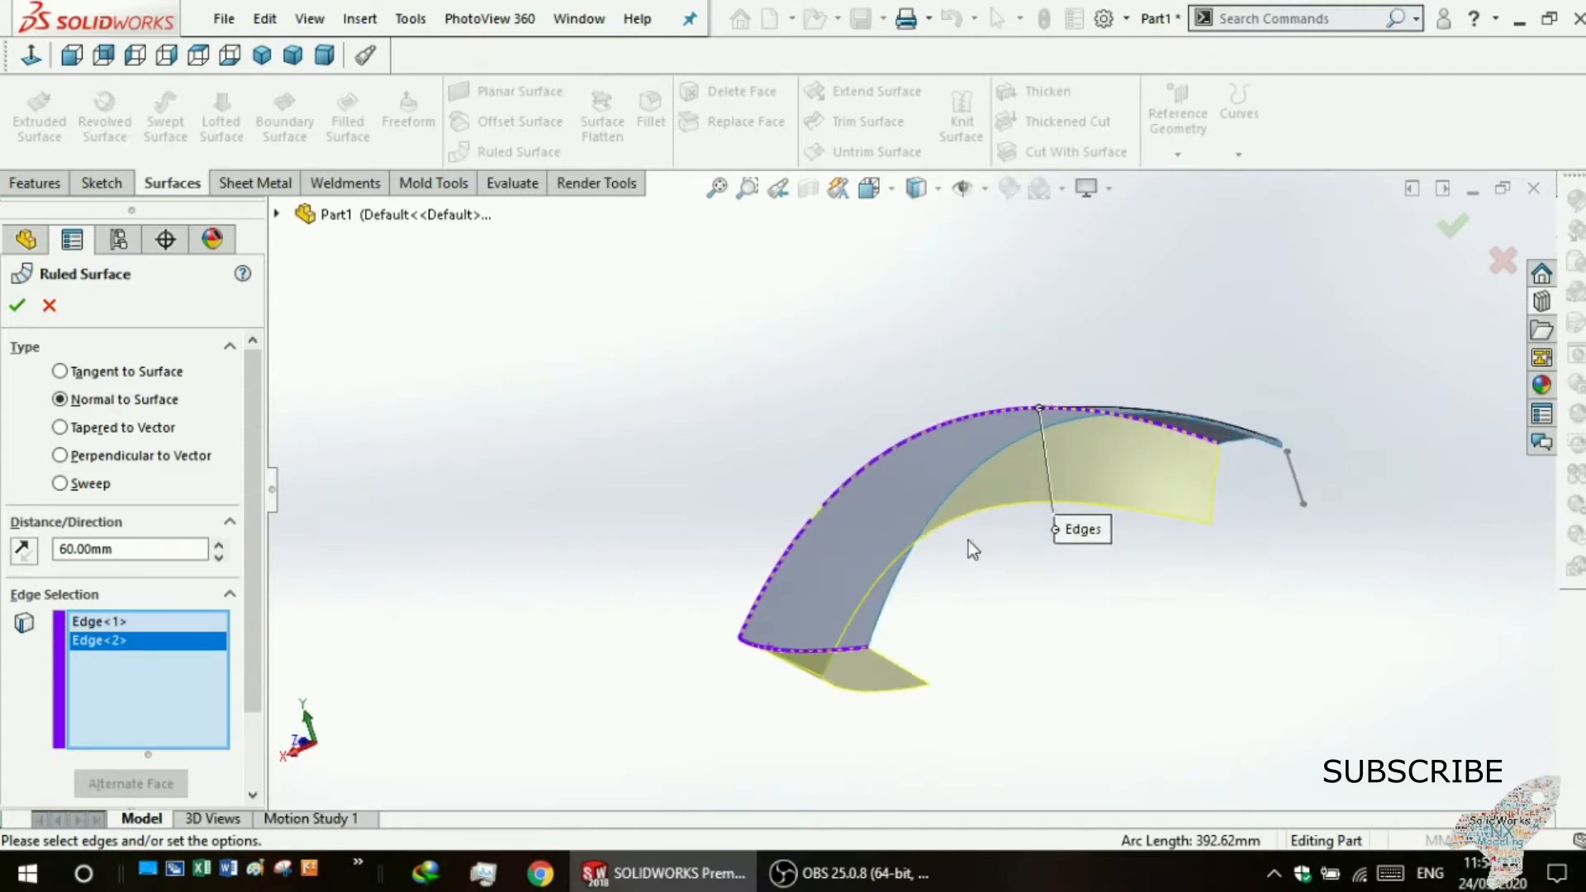
{"action": "left_click", "coordinate": [945, 523]}
{"action": "middle_click_drag", "start_coordinate": [1028, 631], "coordinate": [988, 732]}
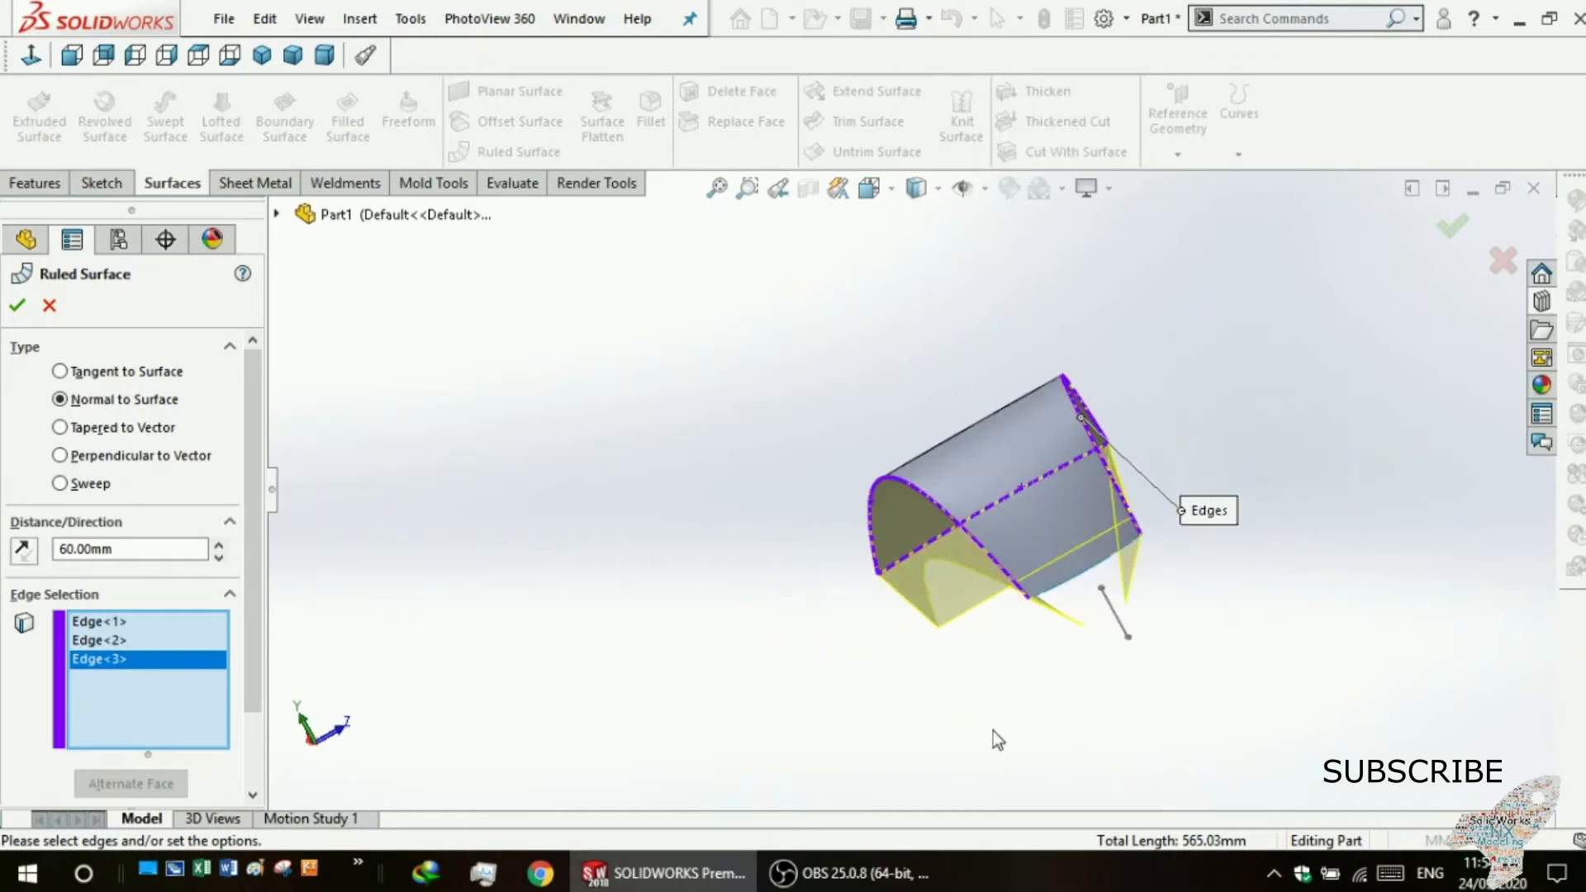
{"action": "left_click", "coordinate": [1105, 574]}
{"action": "middle_click_drag", "start_coordinate": [1097, 637], "coordinate": [1042, 709]}
{"action": "left_click", "coordinate": [16, 306]}
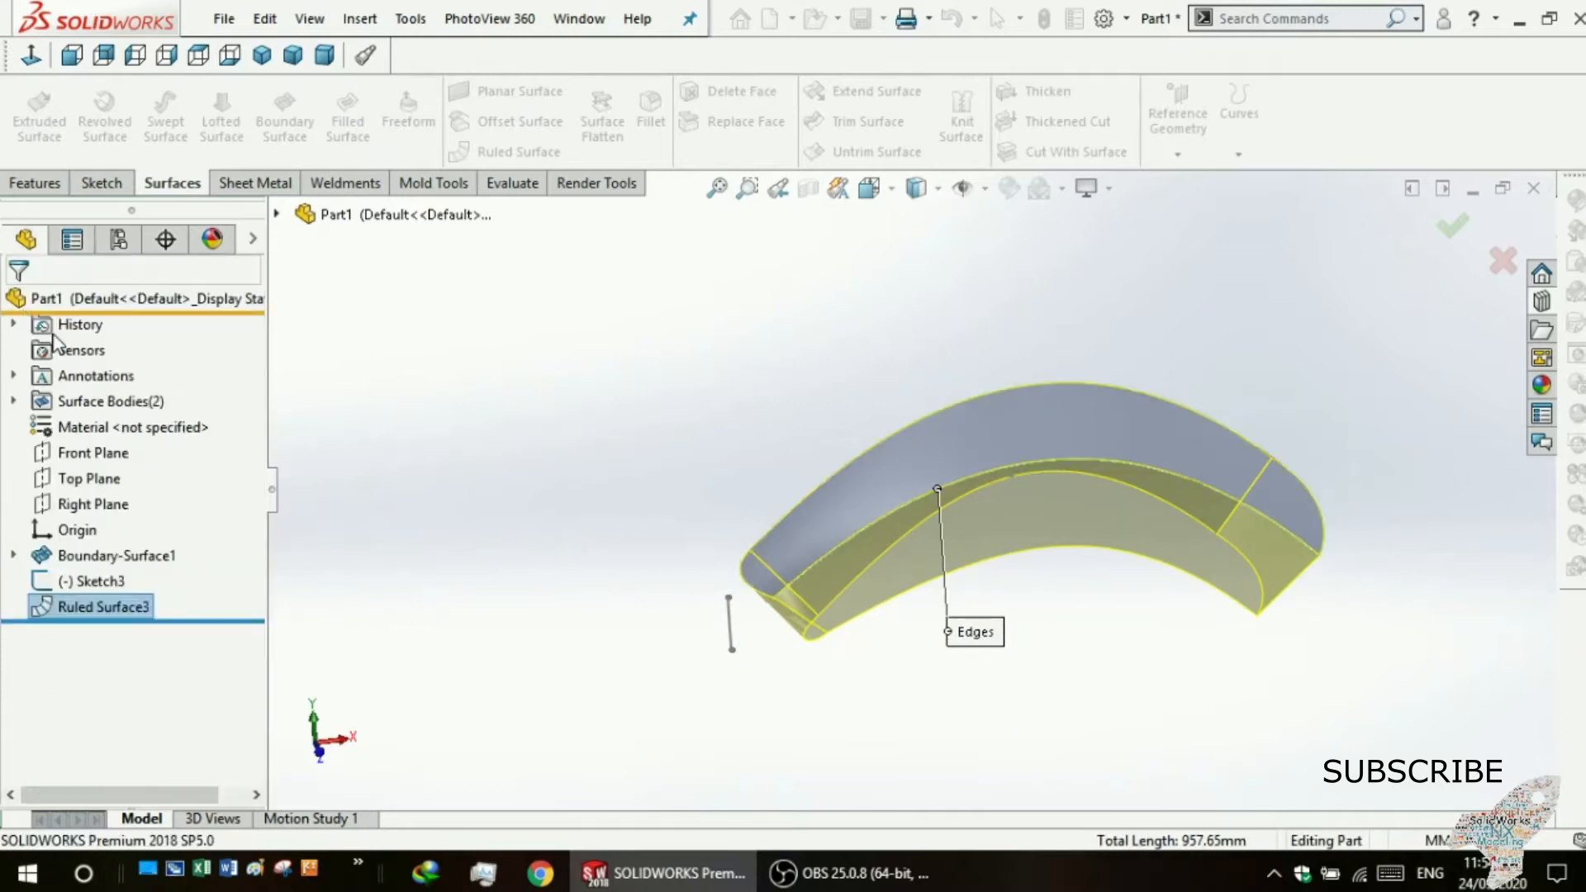
Undo the normal ruled surface and start a Tapered to Vector one with the short sketch line as reference vector.
{"action": "middle_click_drag", "start_coordinate": [719, 428], "coordinate": [834, 575]}
{"action": "middle_click_drag", "start_coordinate": [898, 631], "coordinate": [899, 761]}
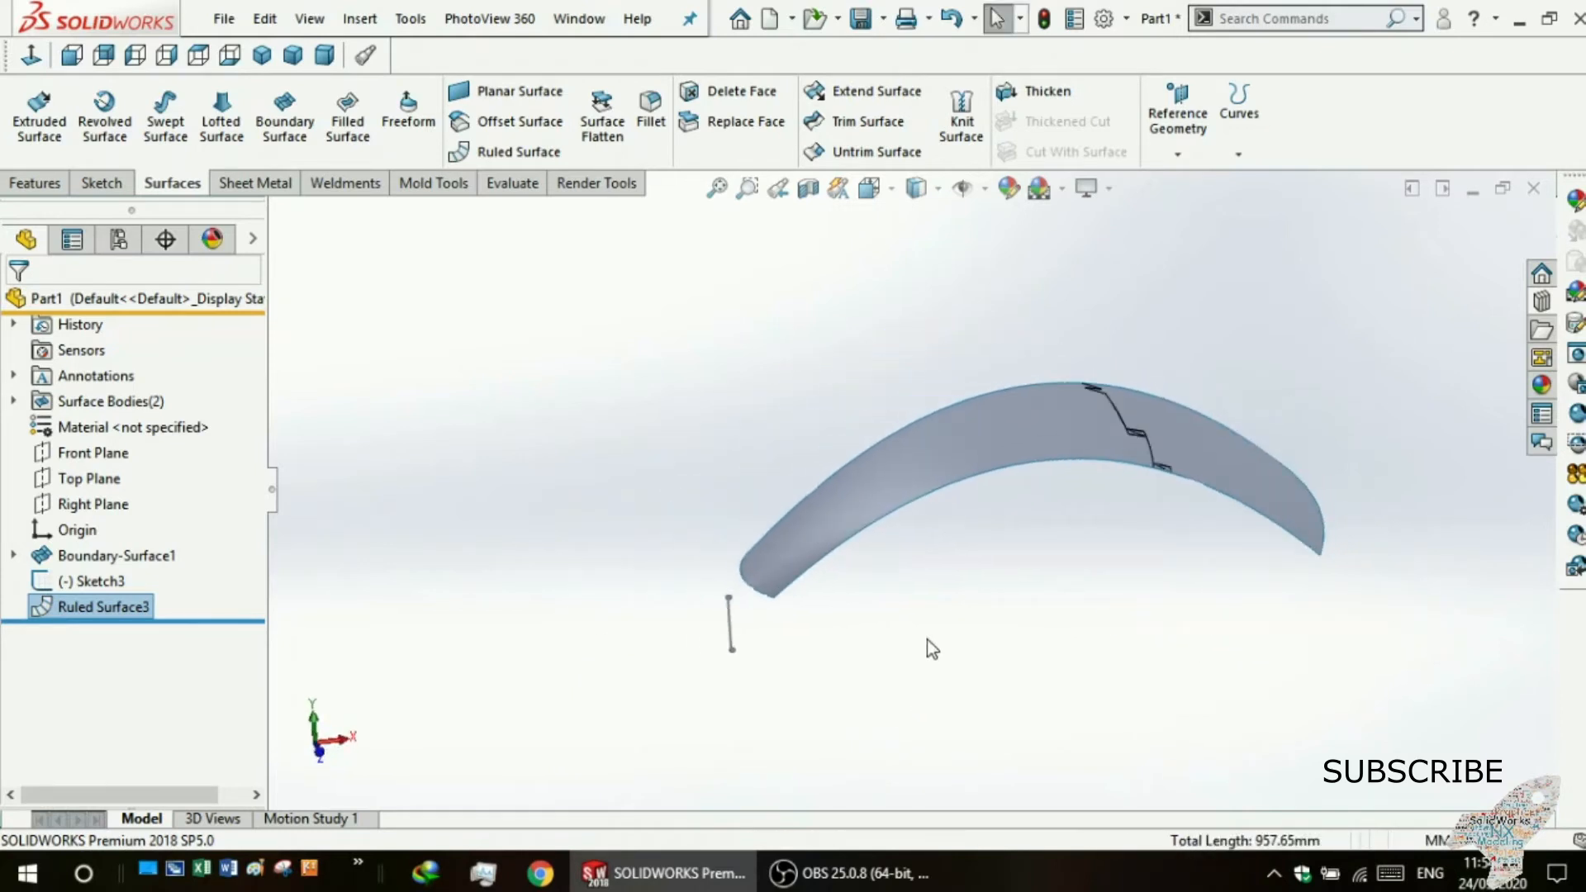
{"action": "left_click", "coordinate": [492, 153]}
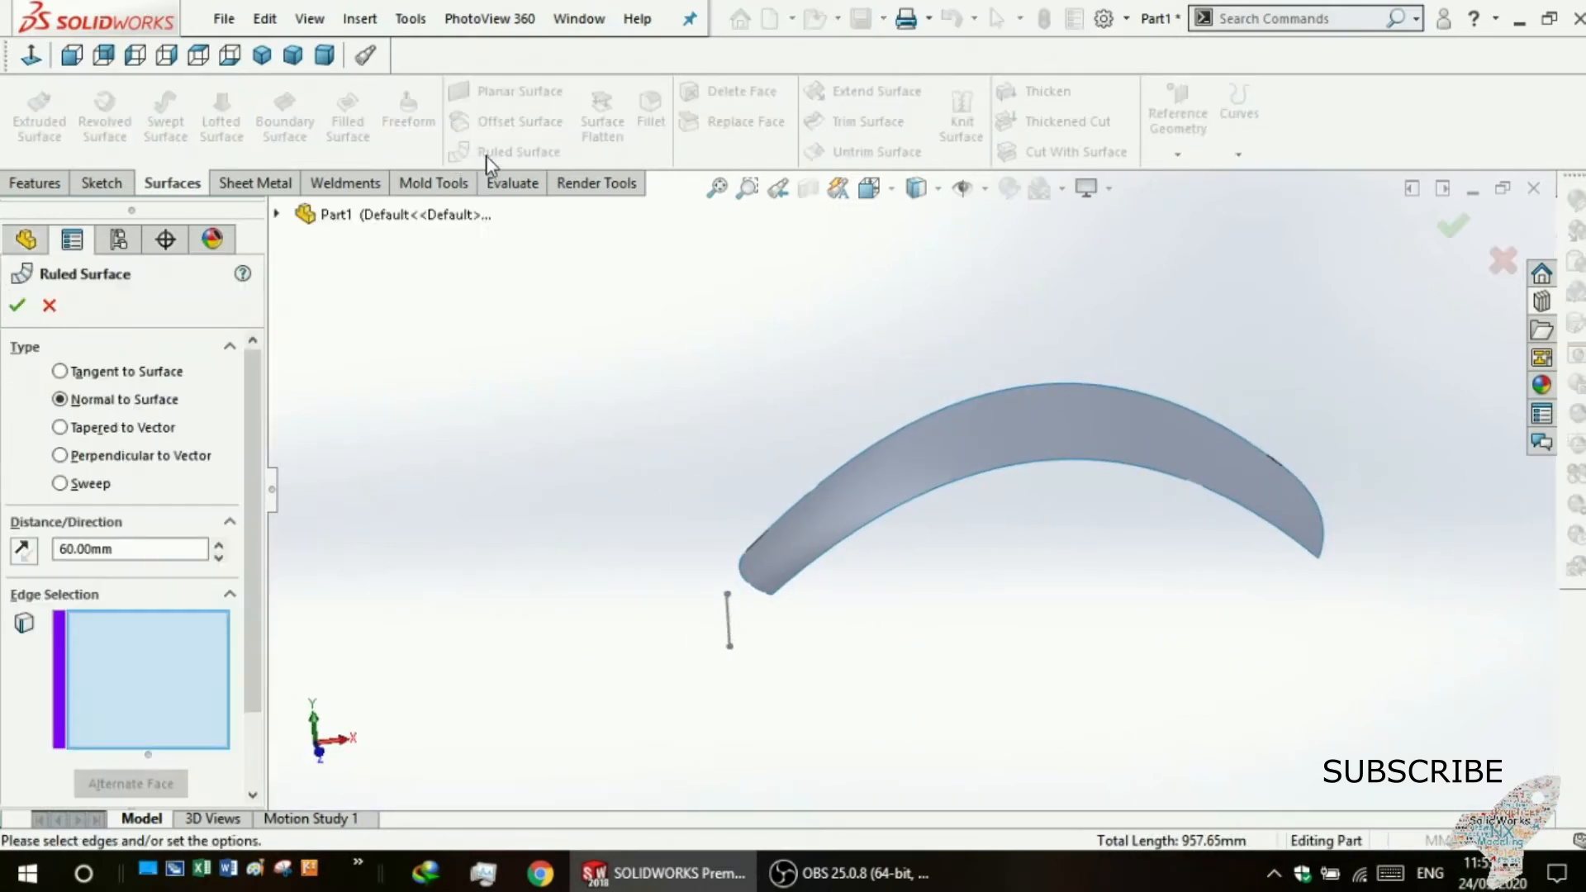
{"action": "left_click", "coordinate": [59, 427]}
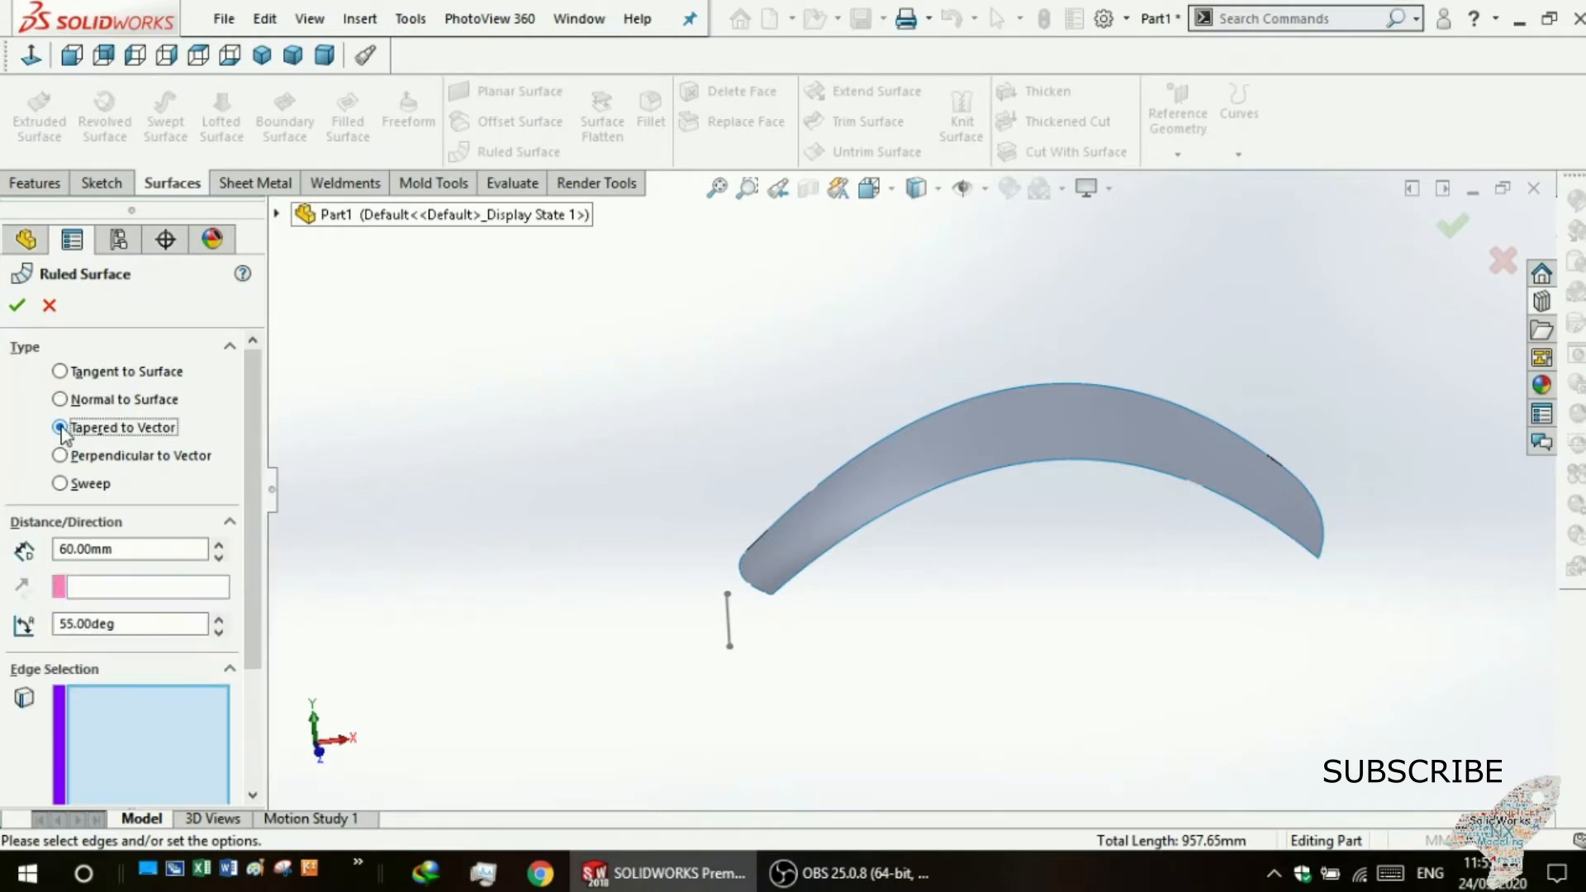
{"action": "left_click", "coordinate": [83, 589]}
{"action": "left_click", "coordinate": [728, 619]}
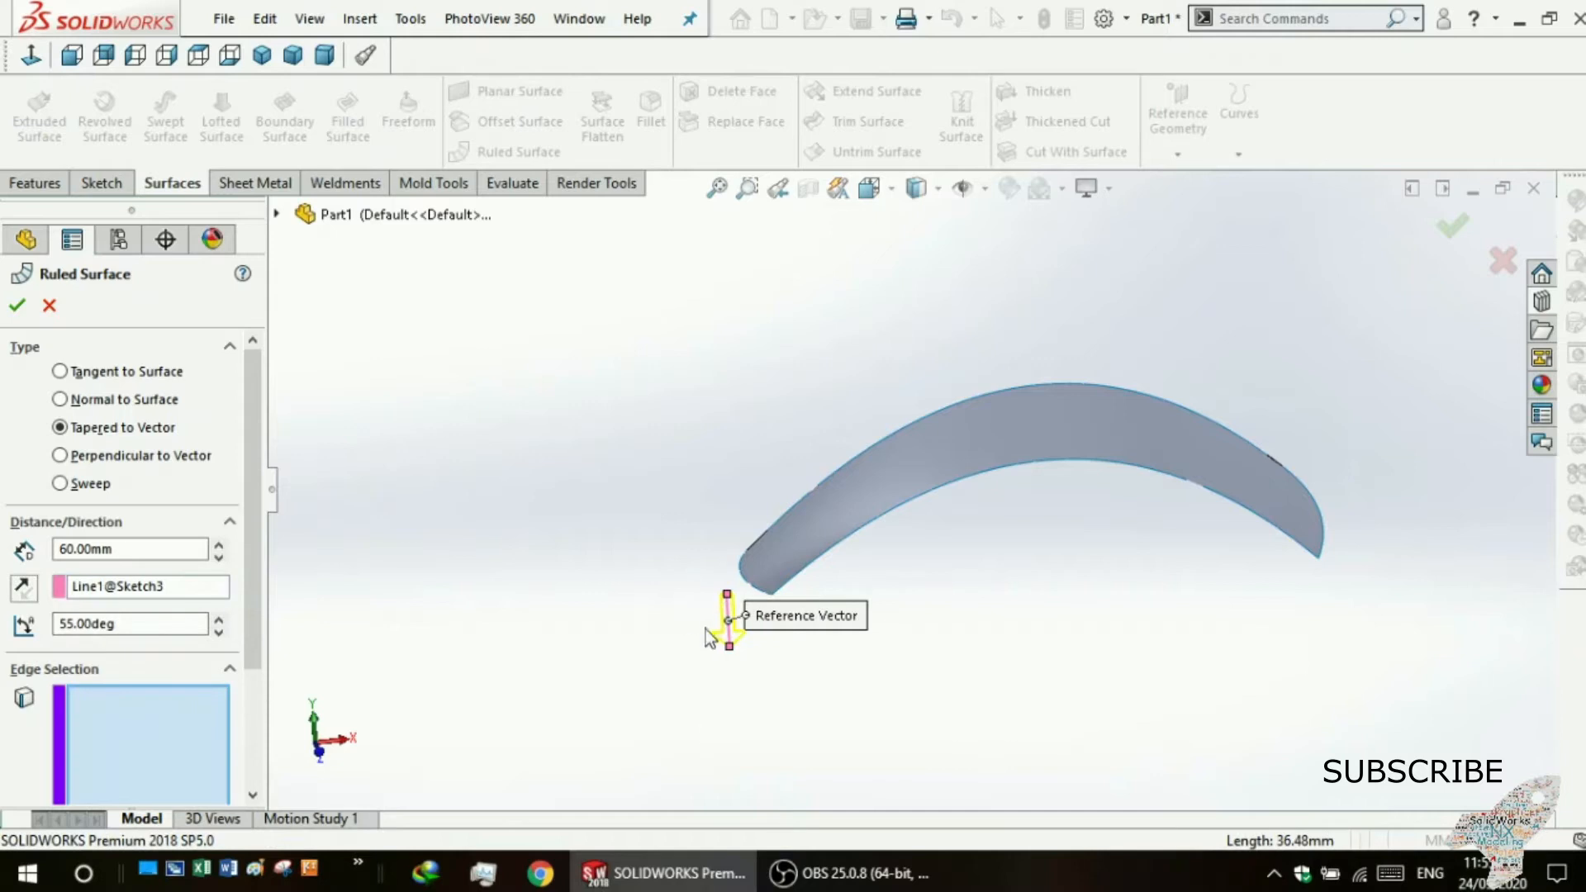
Select the short end edge nearest the sketch line, try a taper angle of 50 degrees and set it back to 55 degrees.
{"action": "left_click", "coordinate": [93, 712]}
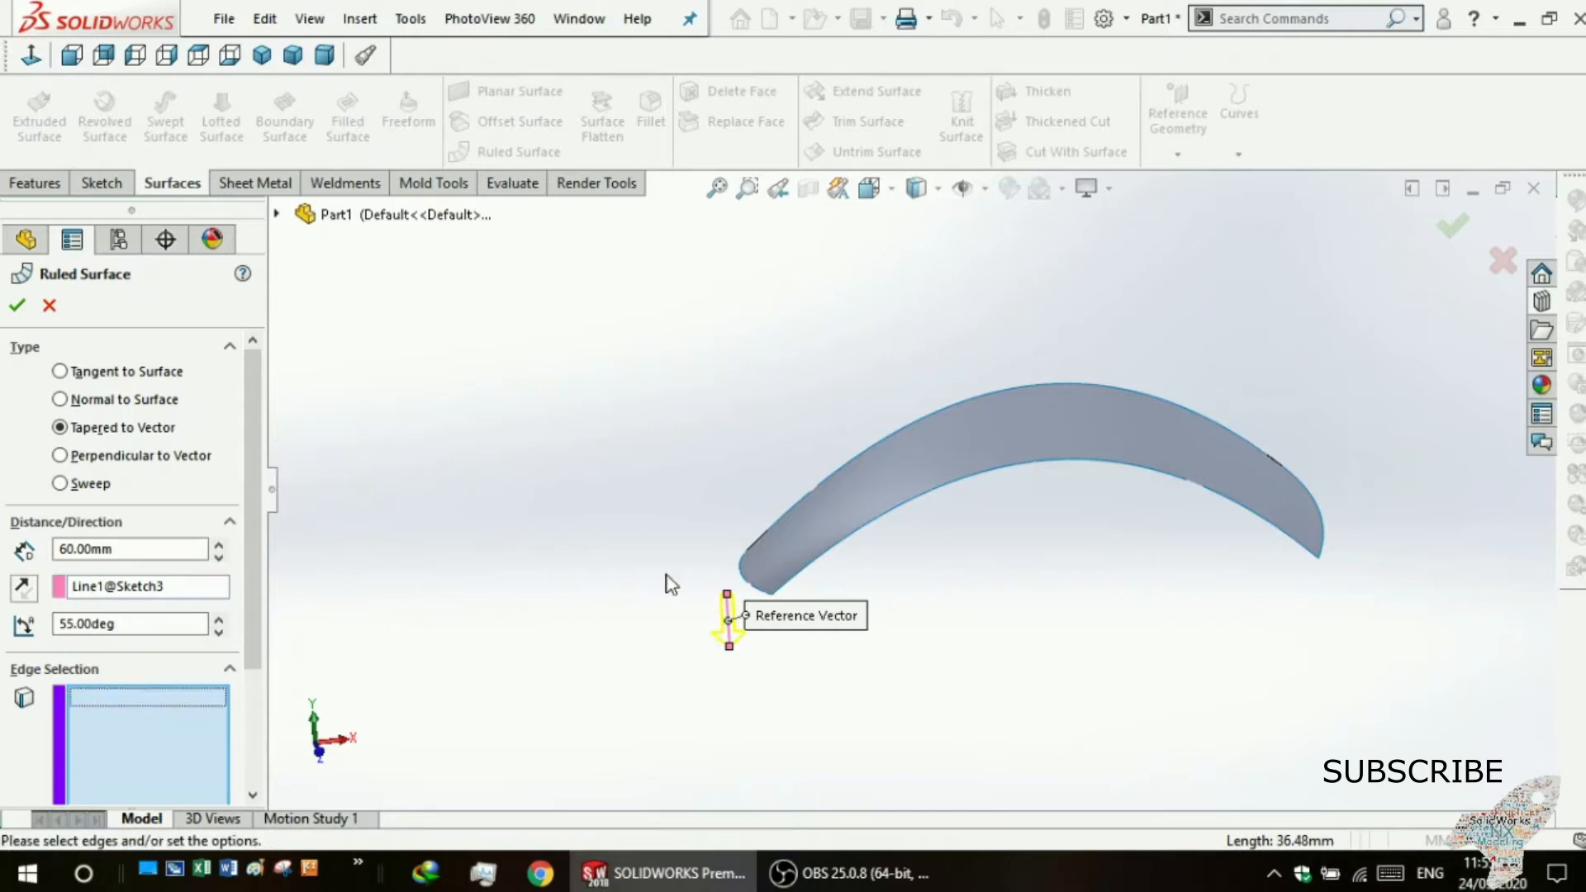
{"action": "left_click", "coordinate": [749, 587]}
{"action": "middle_click_drag", "start_coordinate": [624, 550], "coordinate": [582, 595]}
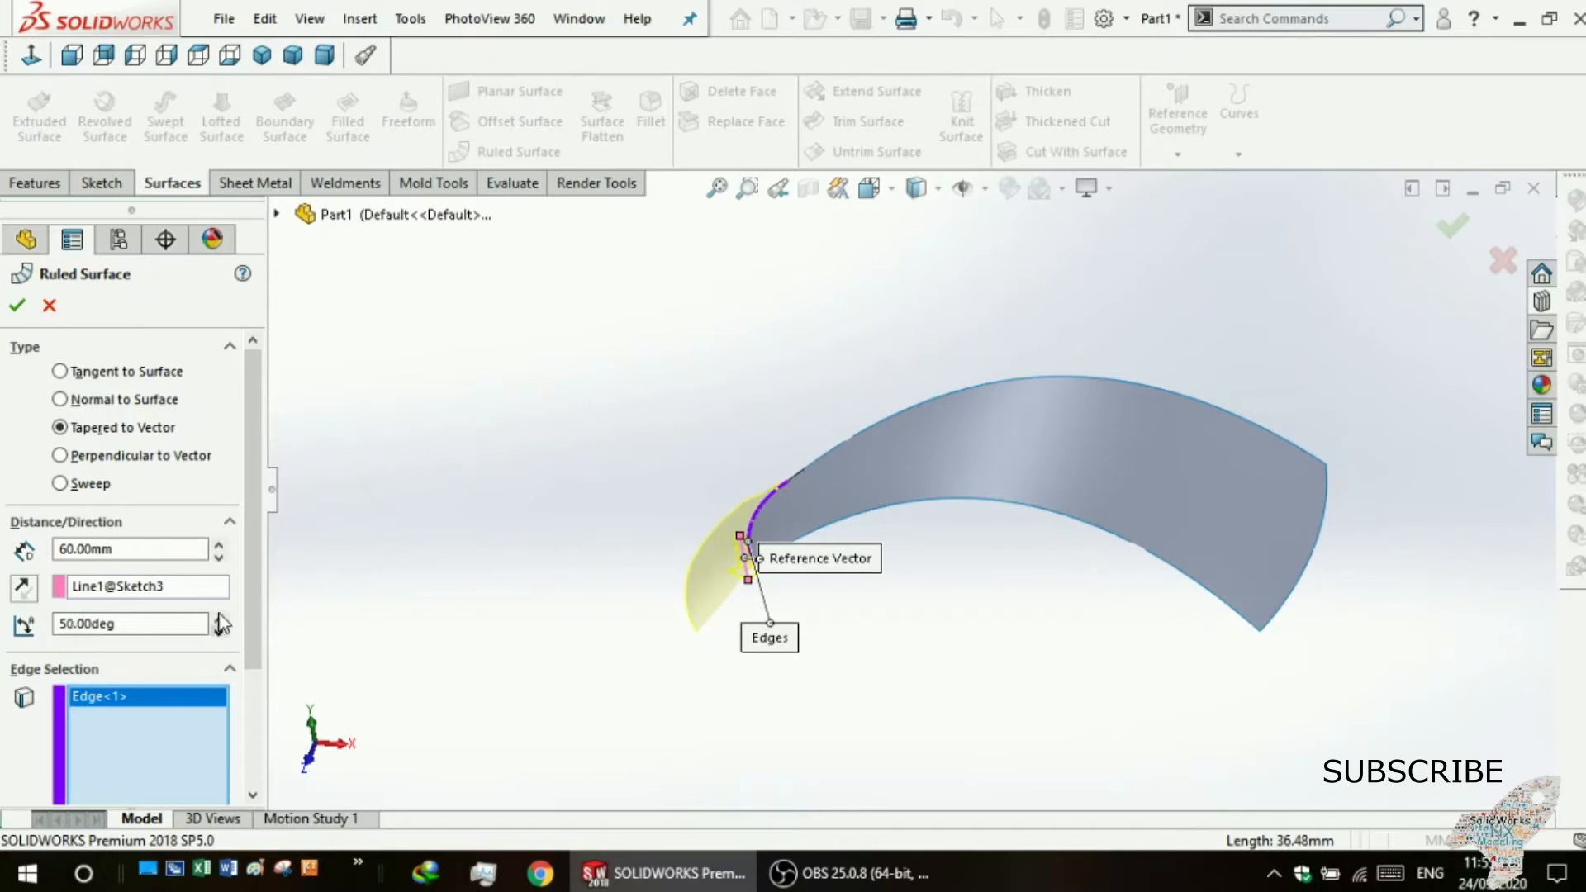
{"action": "scroll", "coordinate": [220, 623], "scroll_direction": "up", "scroll_amount": 4}
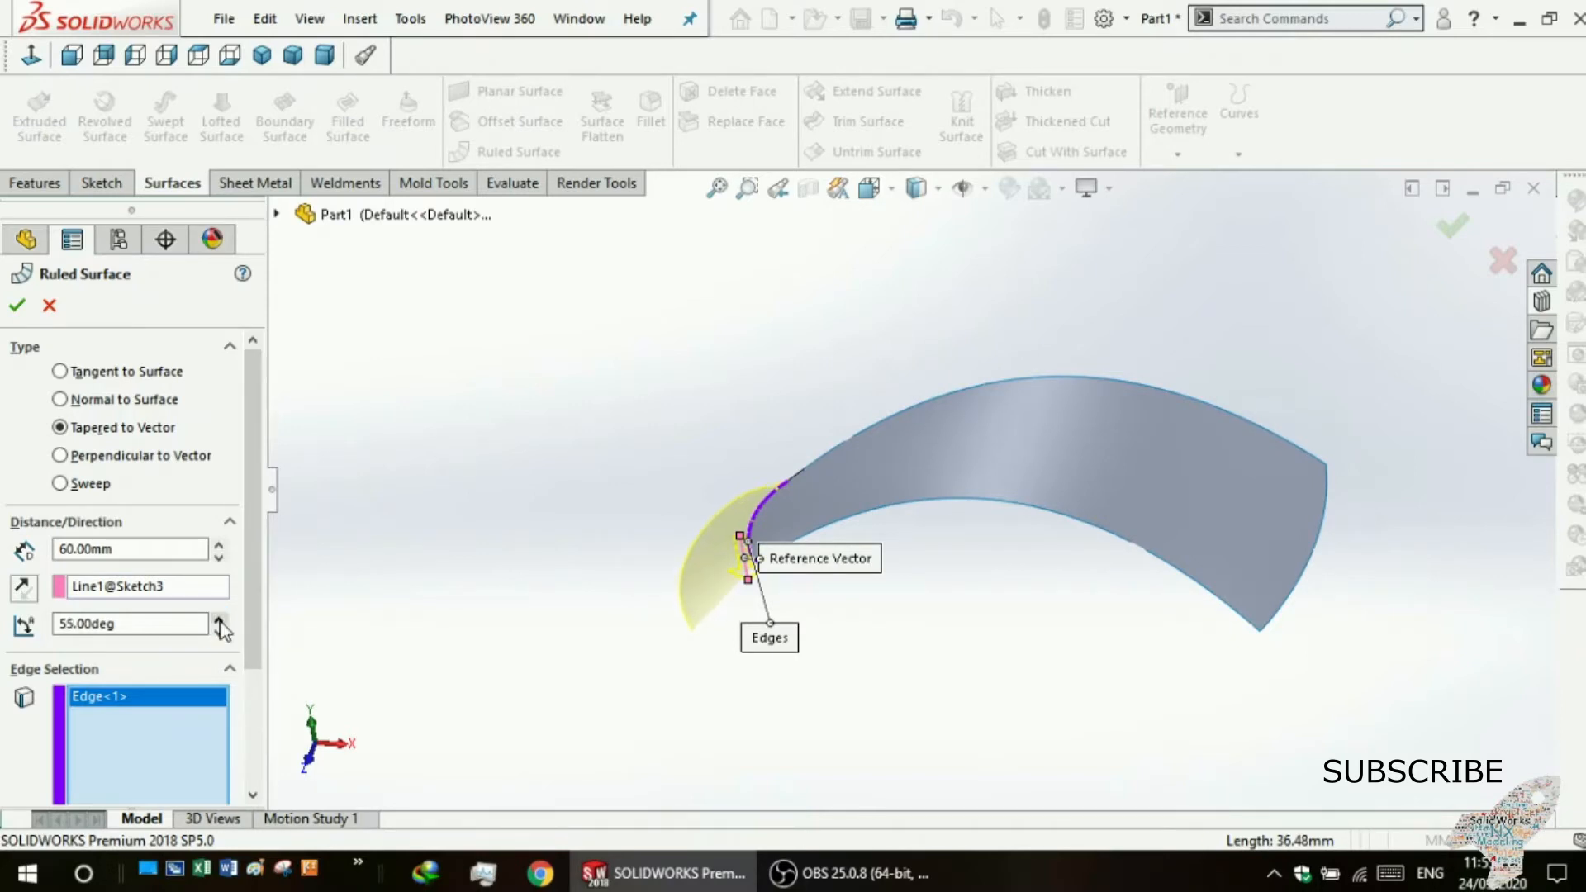
Add the surface's remaining three edges and create the 60 mm ruled surface tapered to the vector.
{"action": "middle_click_drag", "start_coordinate": [460, 550], "coordinate": [526, 404]}
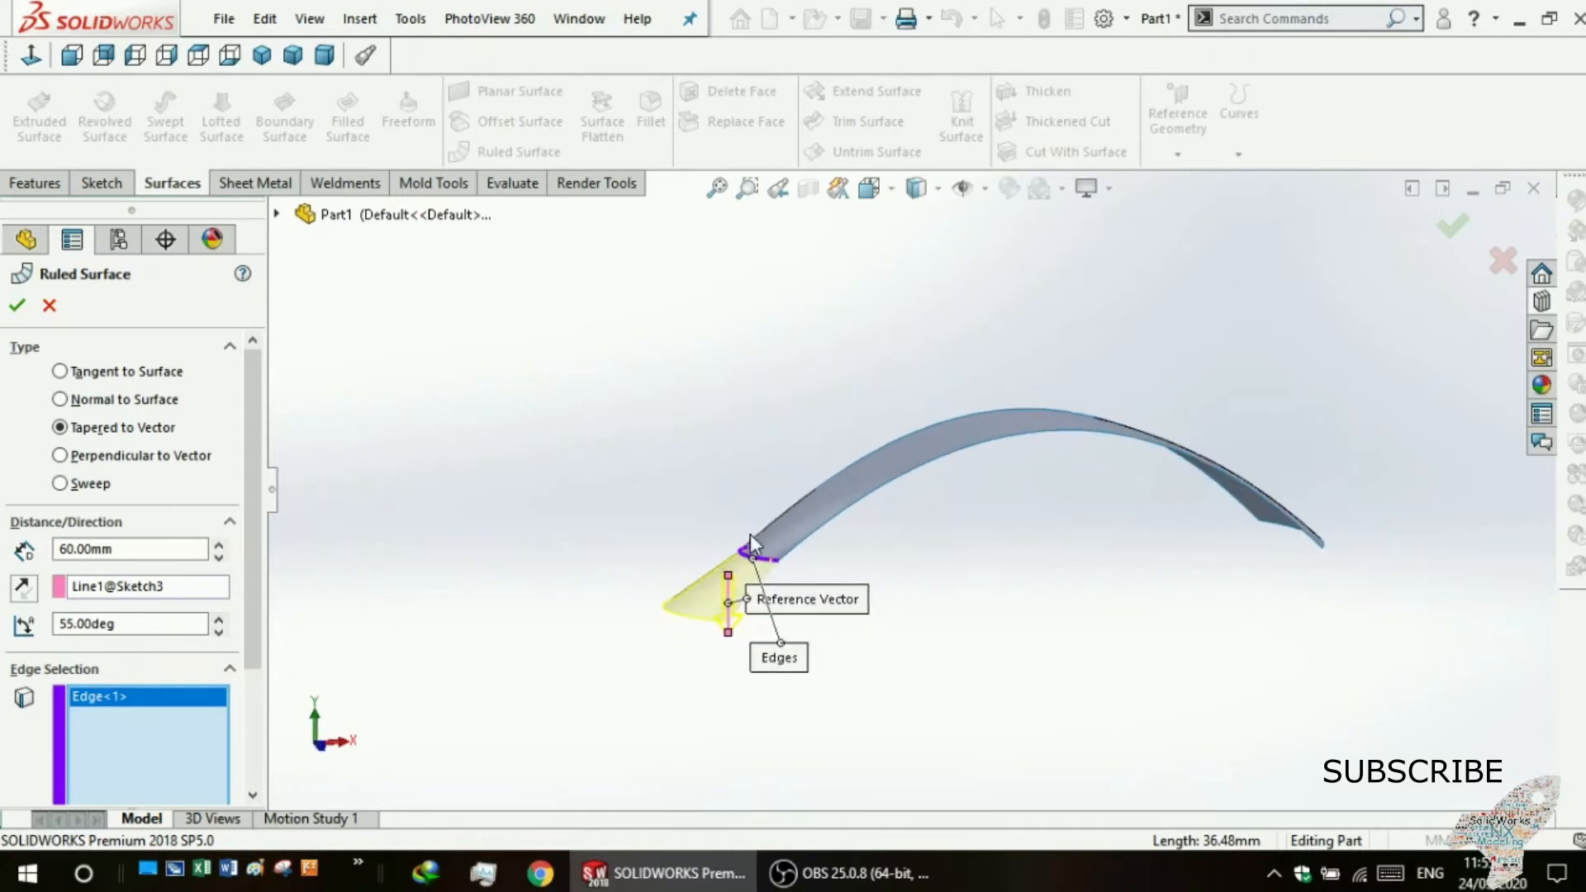
{"action": "left_click", "coordinate": [855, 516]}
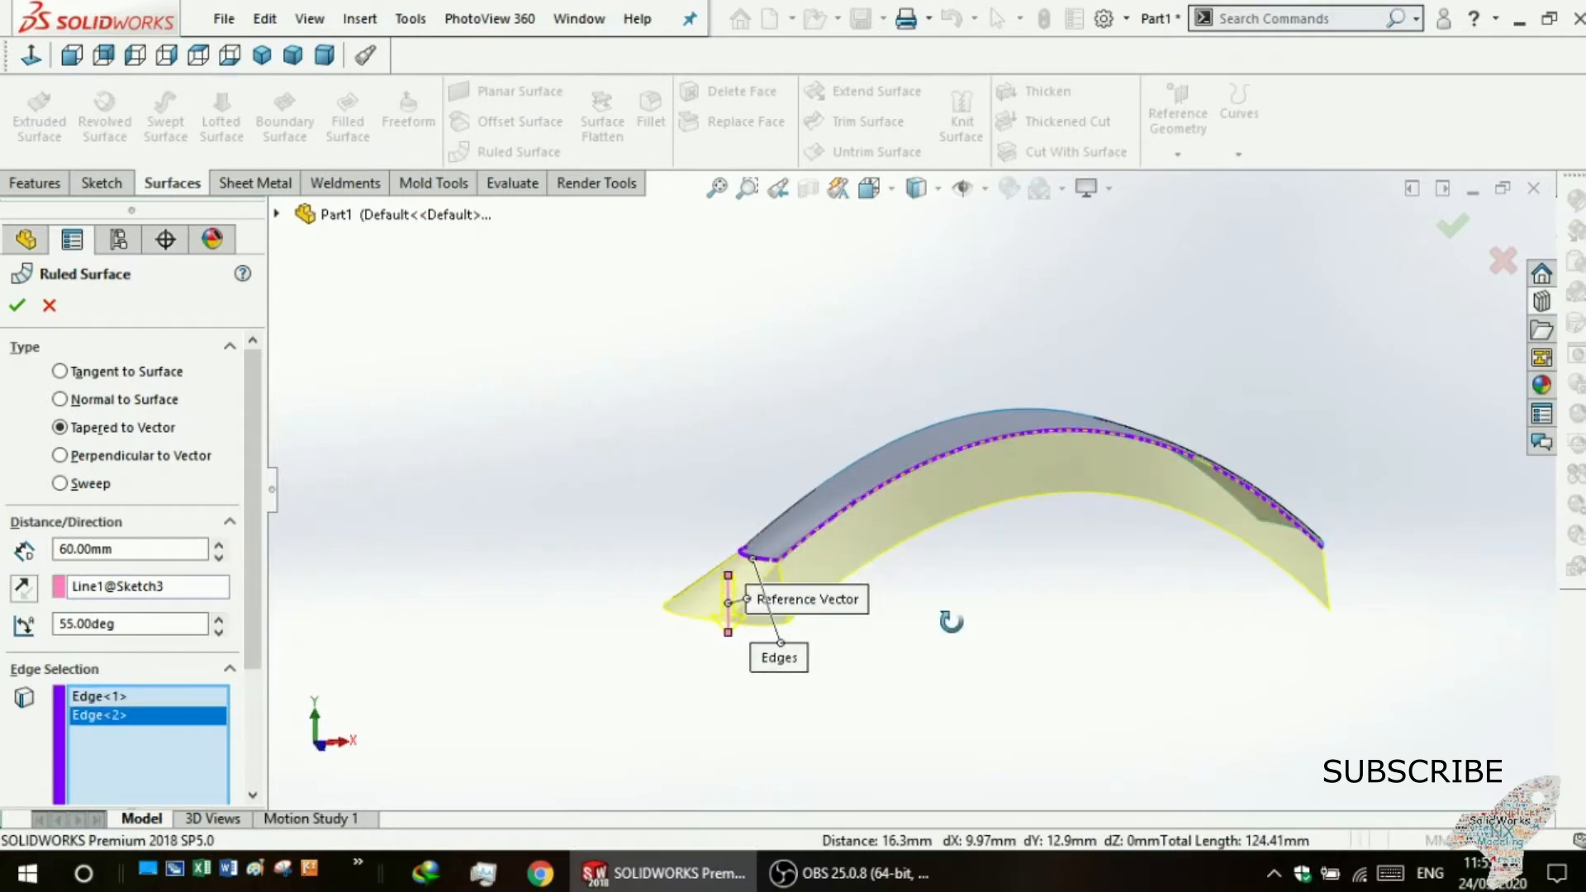
{"action": "middle_click_drag", "start_coordinate": [951, 621], "coordinate": [1066, 586]}
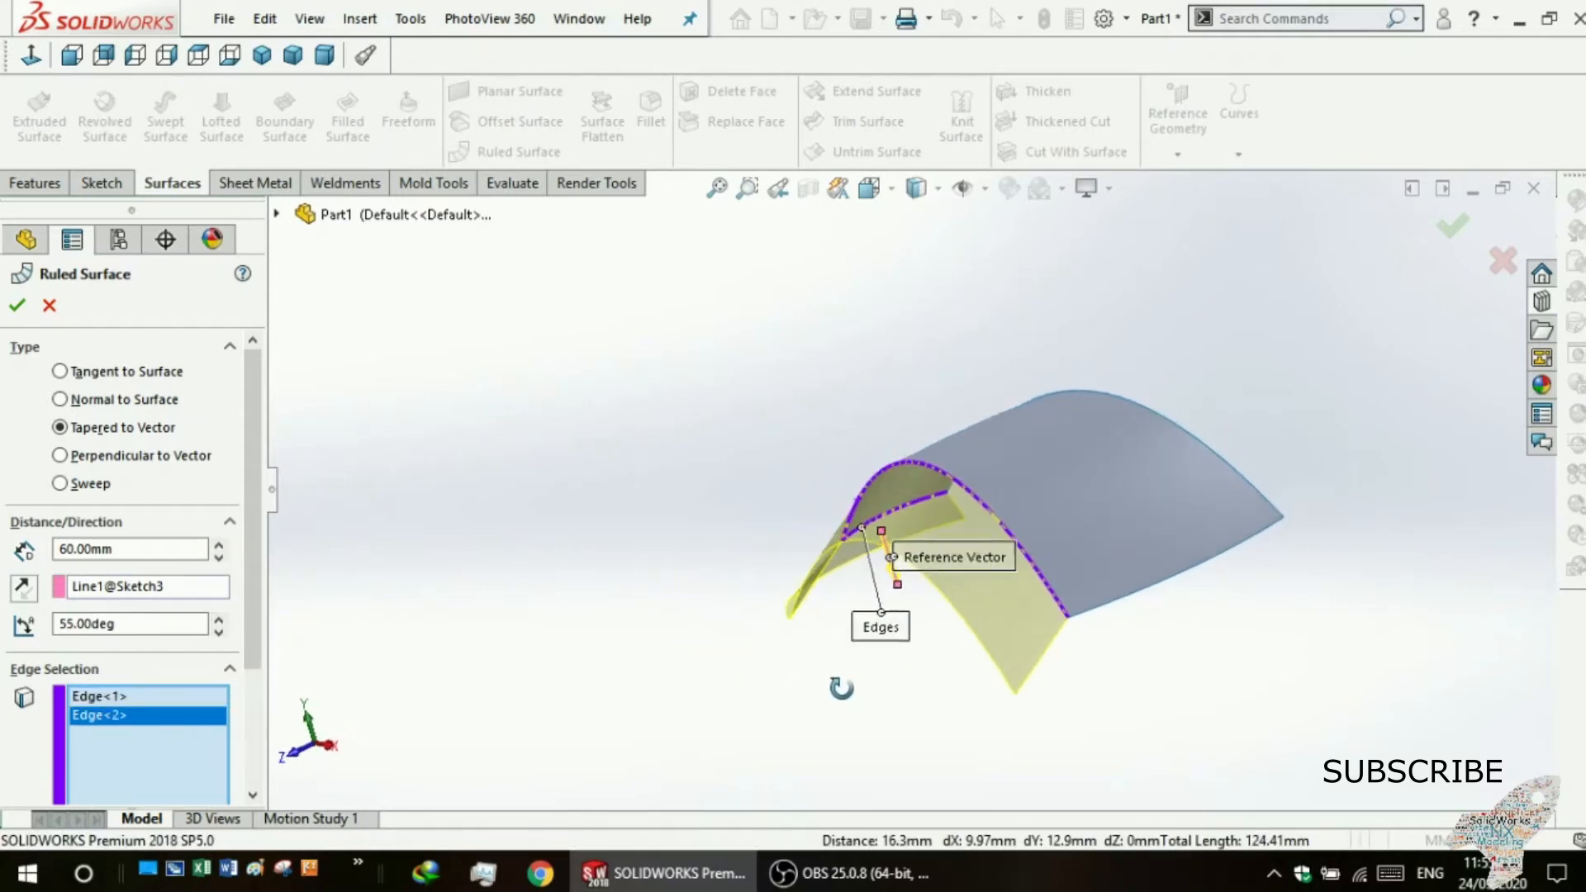
{"action": "left_click", "coordinate": [1132, 607]}
{"action": "middle_click_drag", "start_coordinate": [1031, 704], "coordinate": [809, 847]}
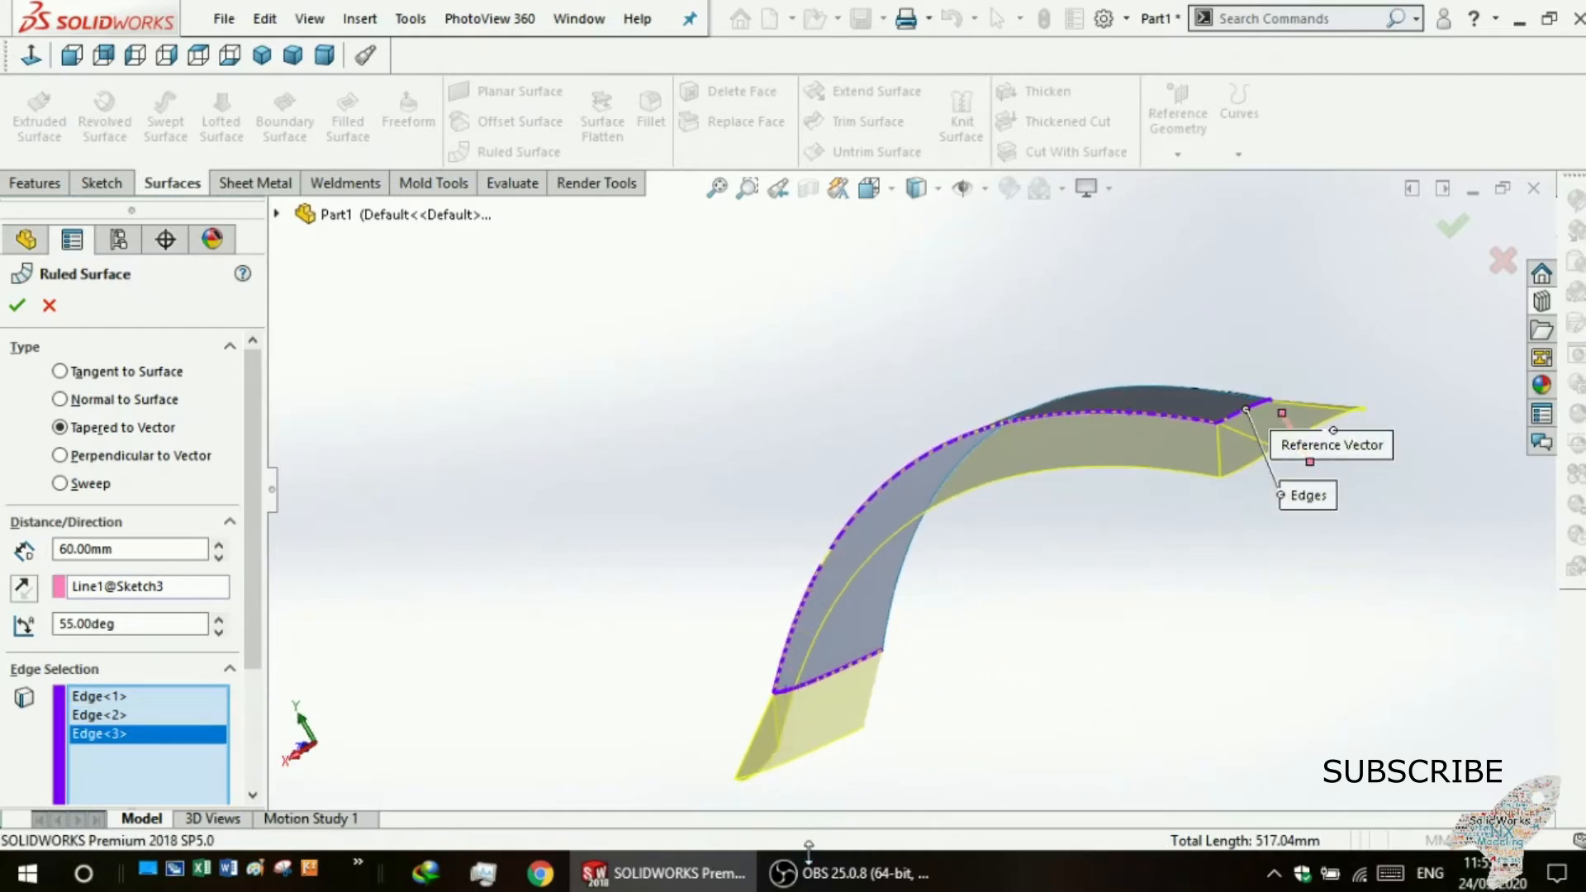
{"action": "left_click", "coordinate": [903, 602]}
{"action": "middle_click_drag", "start_coordinate": [991, 652], "coordinate": [1157, 677]}
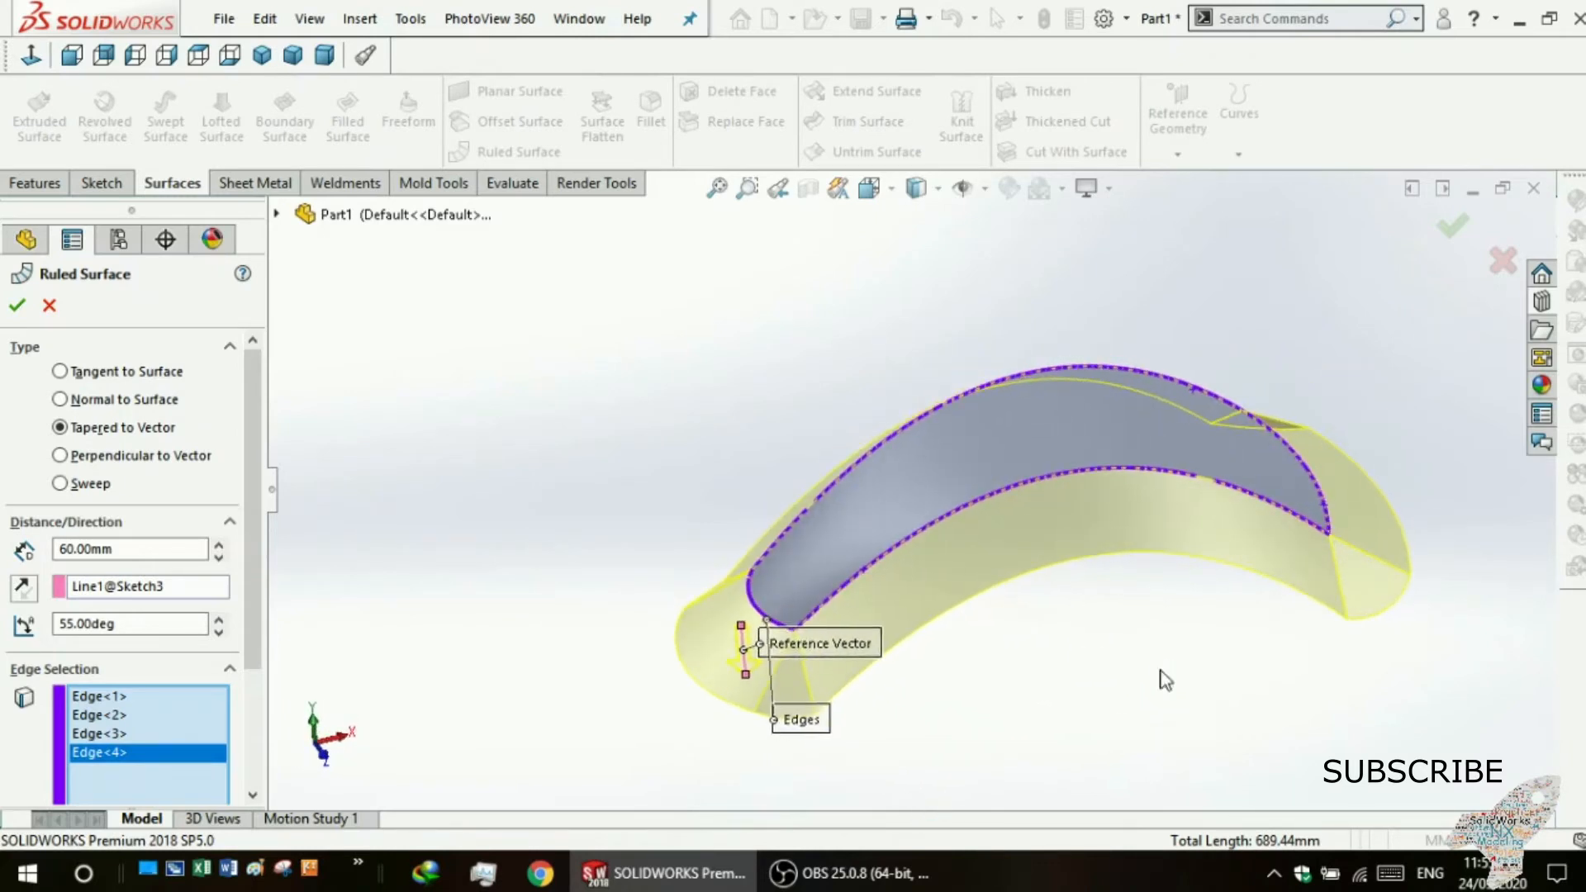
{"action": "left_click", "coordinate": [19, 307]}
Undo the tapered ruled surface.
{"action": "middle_click_drag", "start_coordinate": [680, 476], "coordinate": [666, 372]}
{"action": "key", "text": "ctrl+z"}
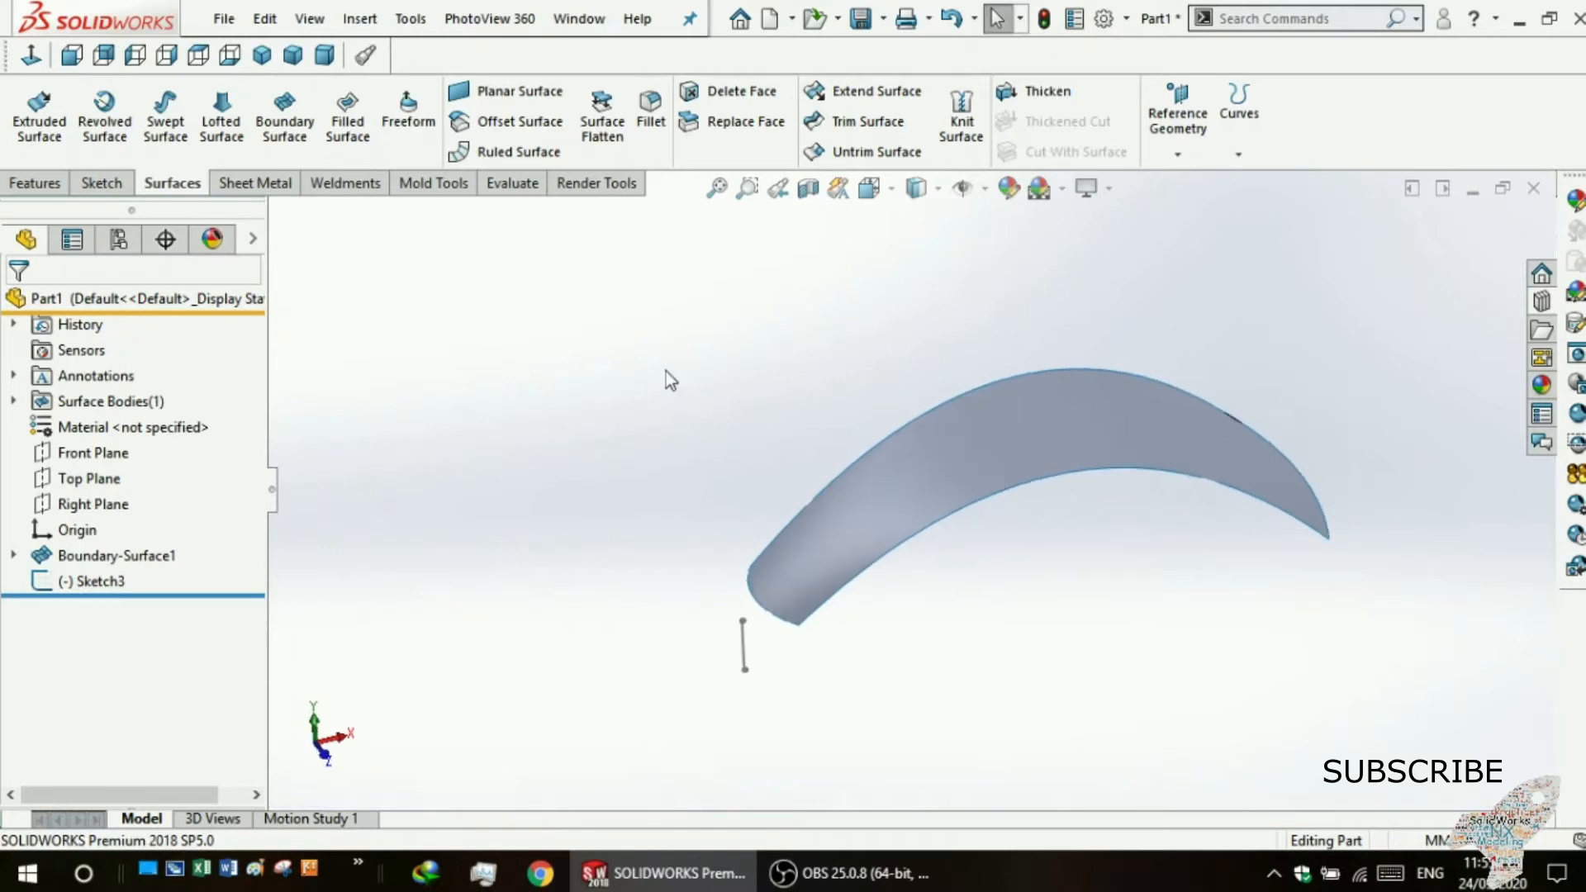
Start a Perpendicular to Vector ruled surface with the short sketch line as reference vector and select the short end edge nearest it.
{"action": "left_click", "coordinate": [500, 157]}
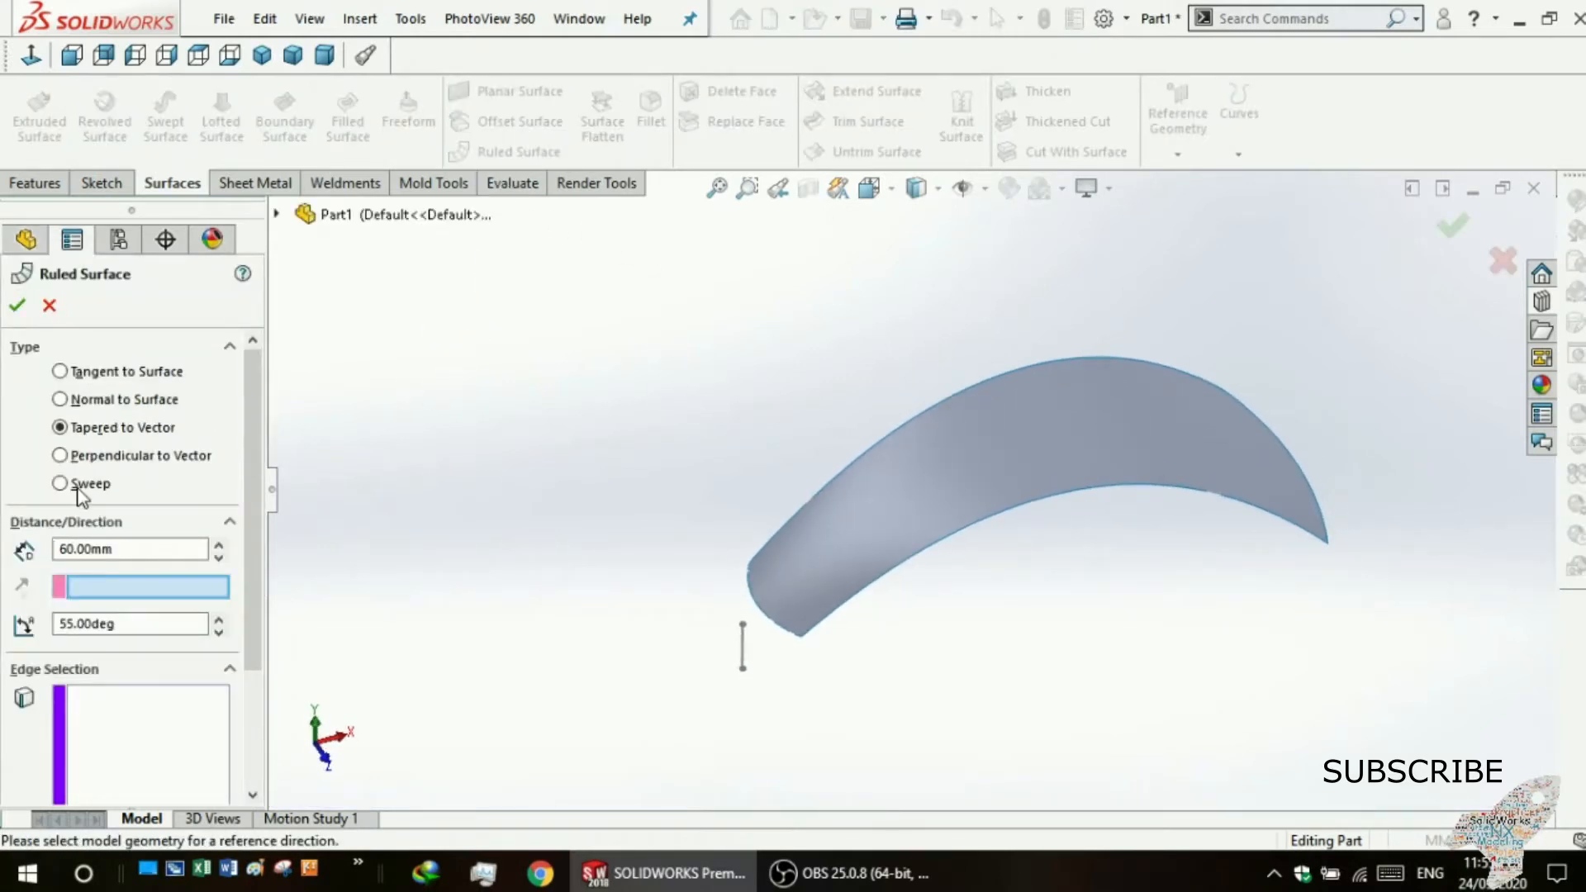
{"action": "left_click", "coordinate": [81, 457]}
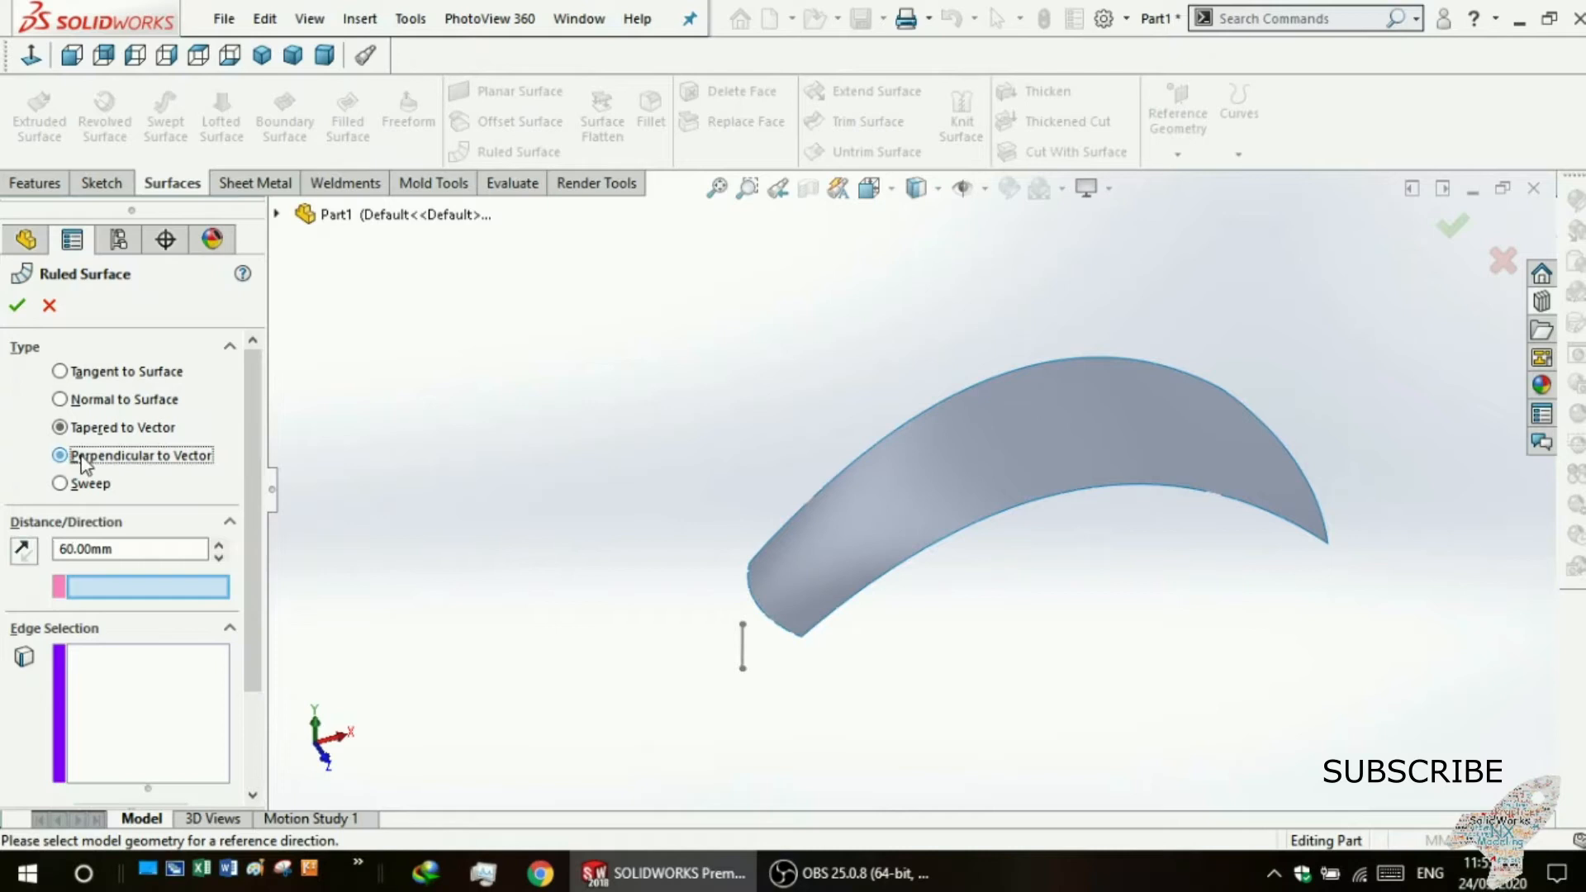
{"action": "left_click", "coordinate": [89, 589]}
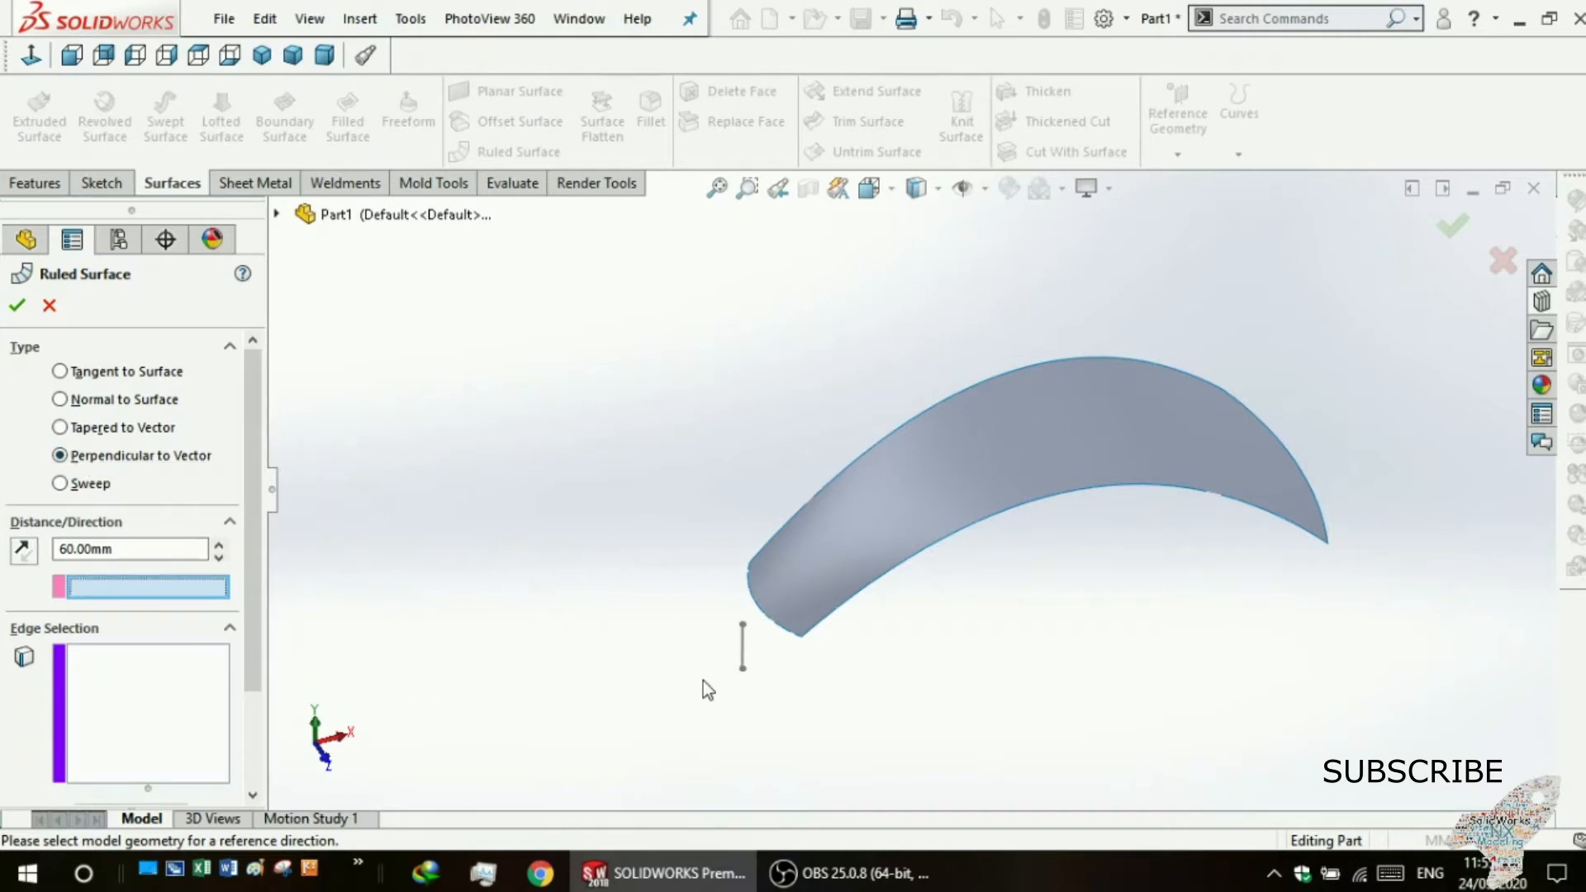
{"action": "left_click", "coordinate": [740, 647]}
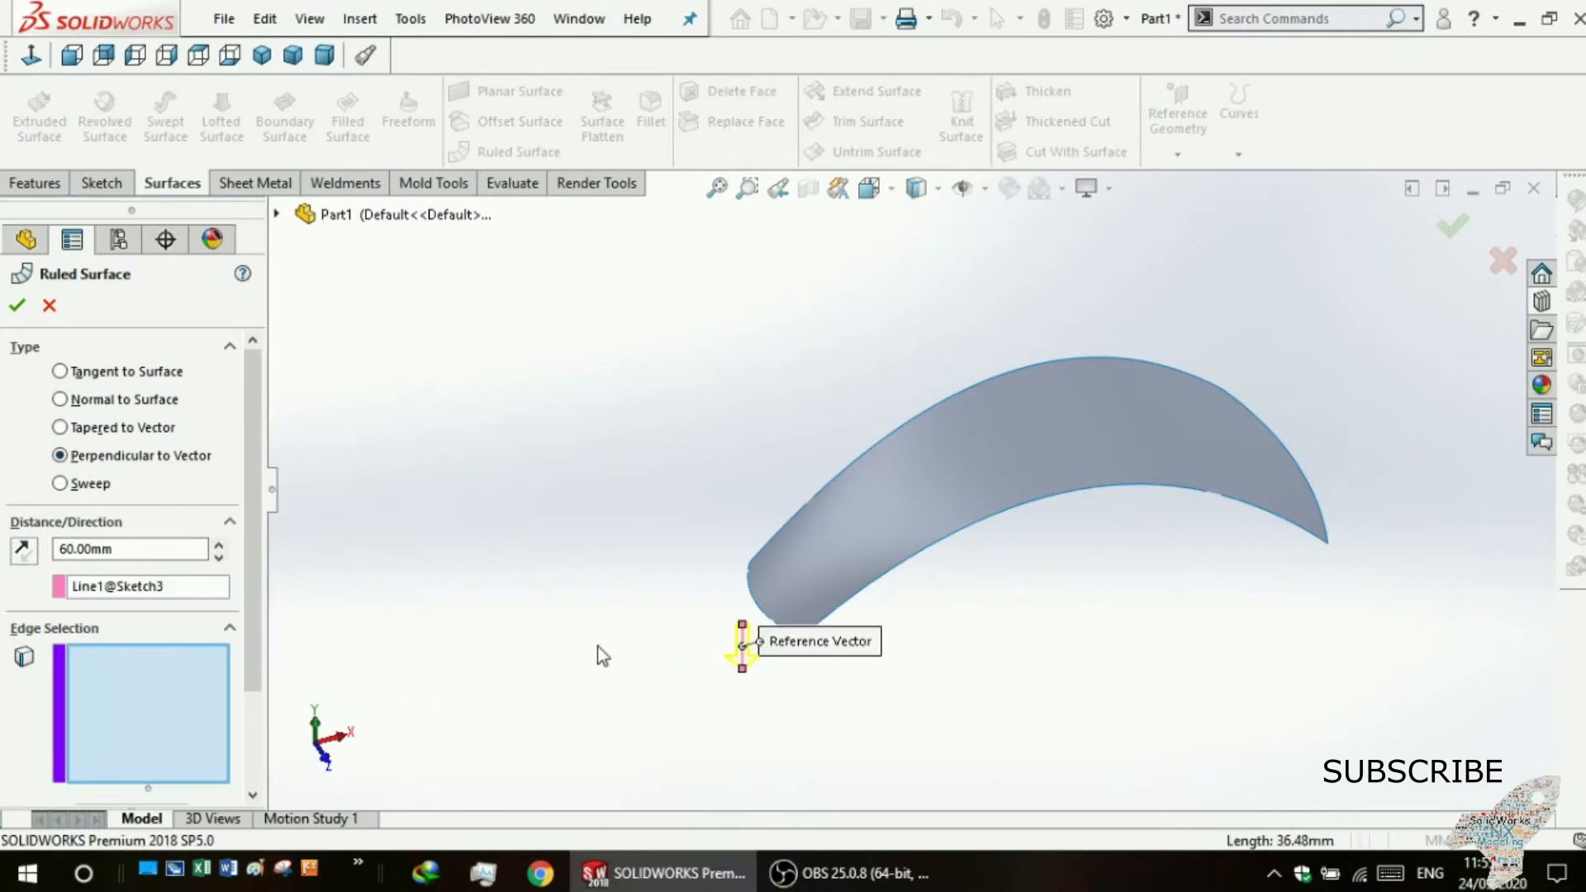
{"action": "left_click", "coordinate": [84, 685]}
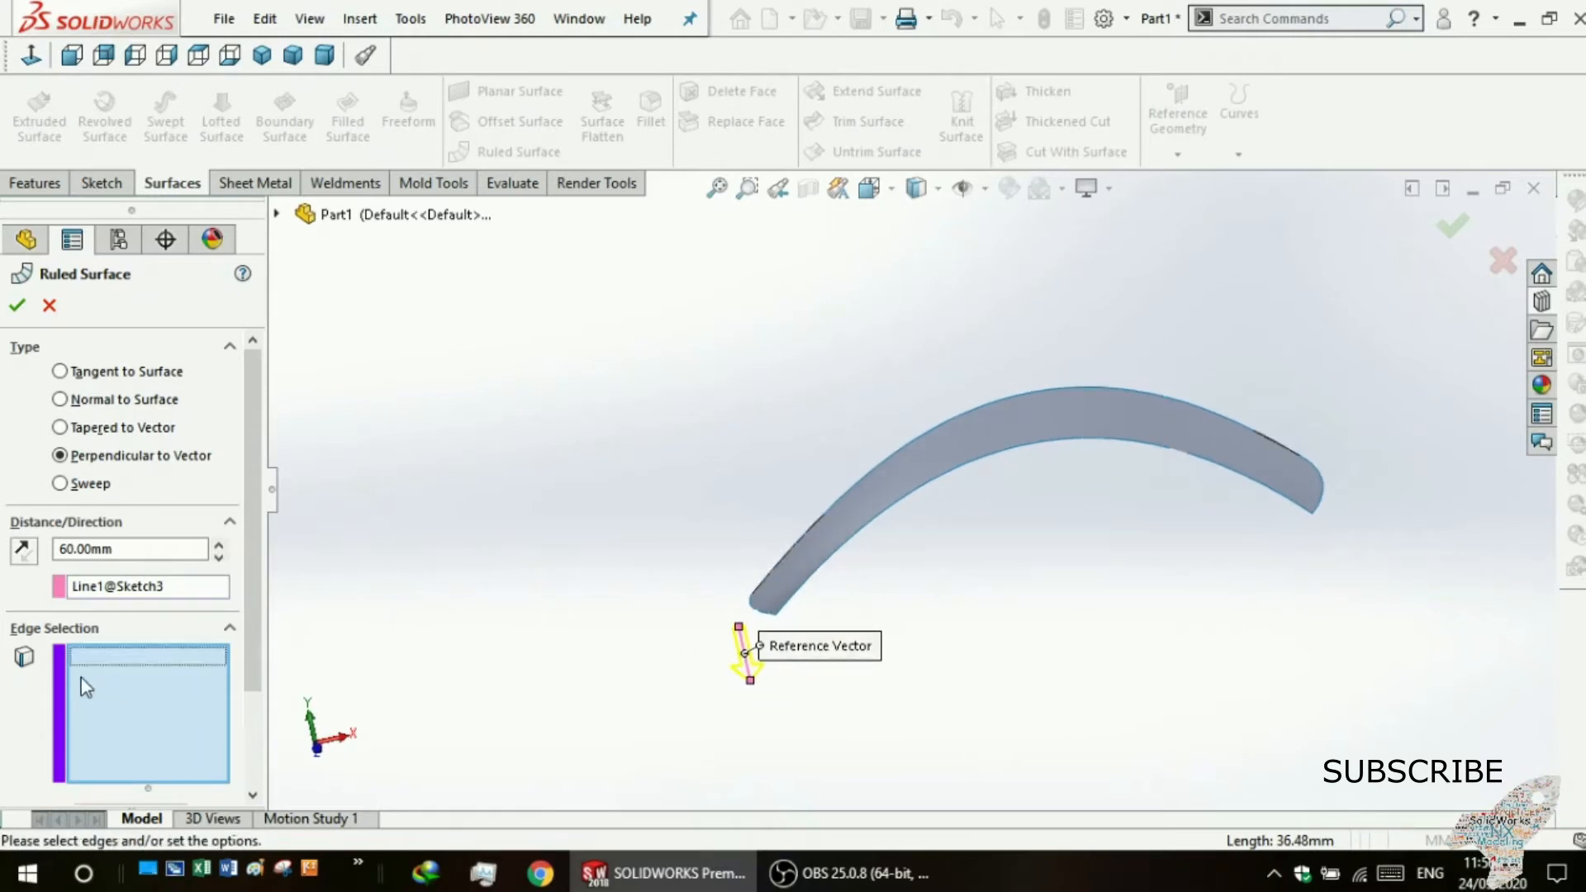
{"action": "left_click", "coordinate": [764, 612]}
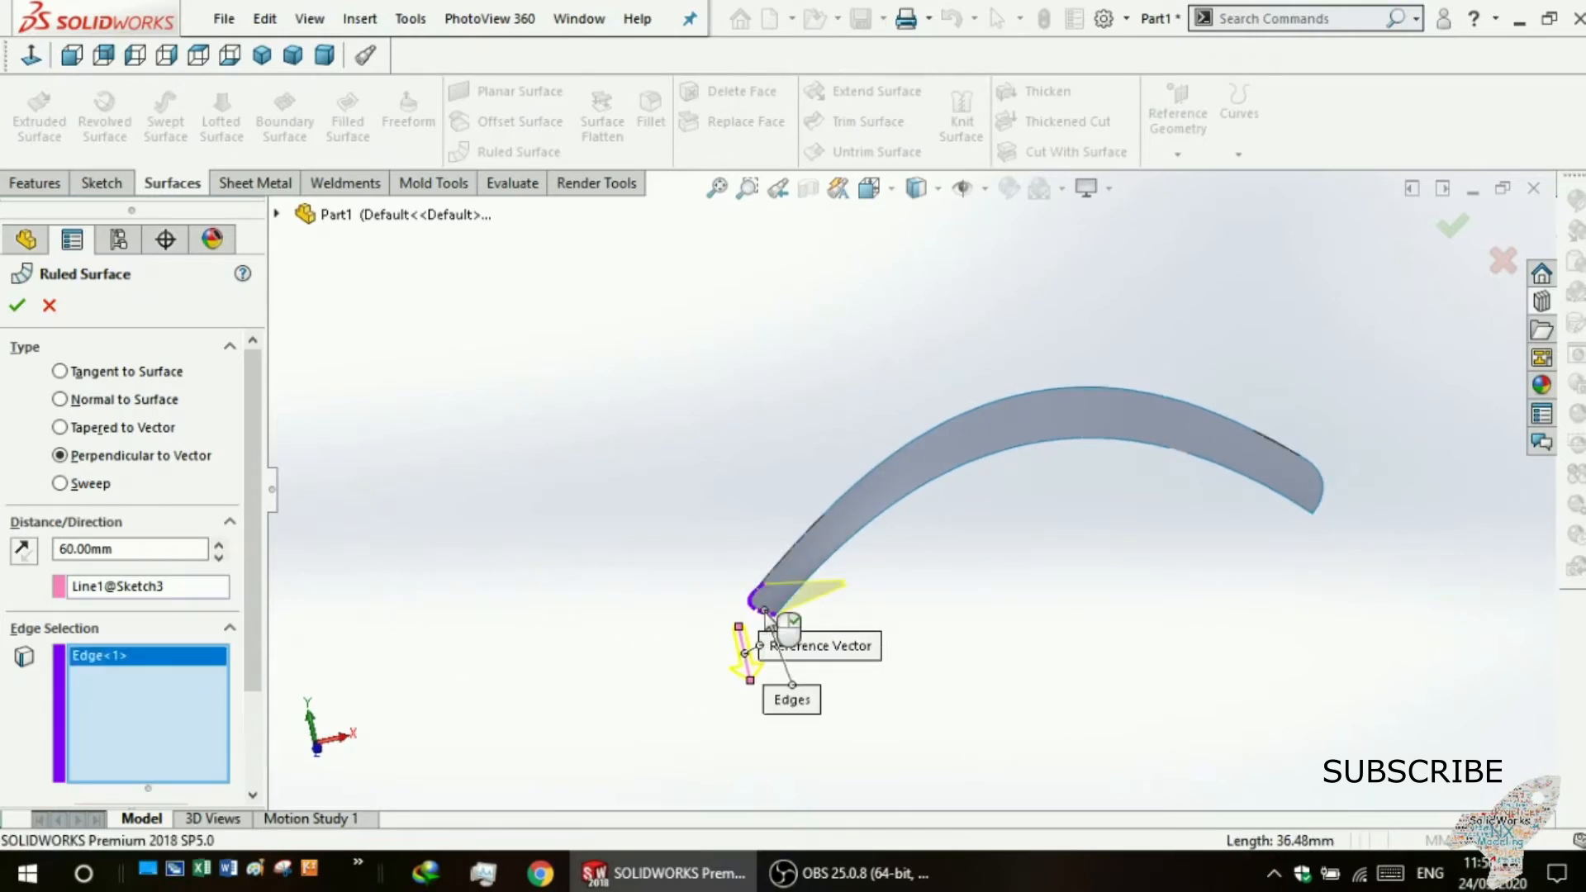
{"action": "middle_click_drag", "start_coordinate": [691, 586], "coordinate": [679, 632]}
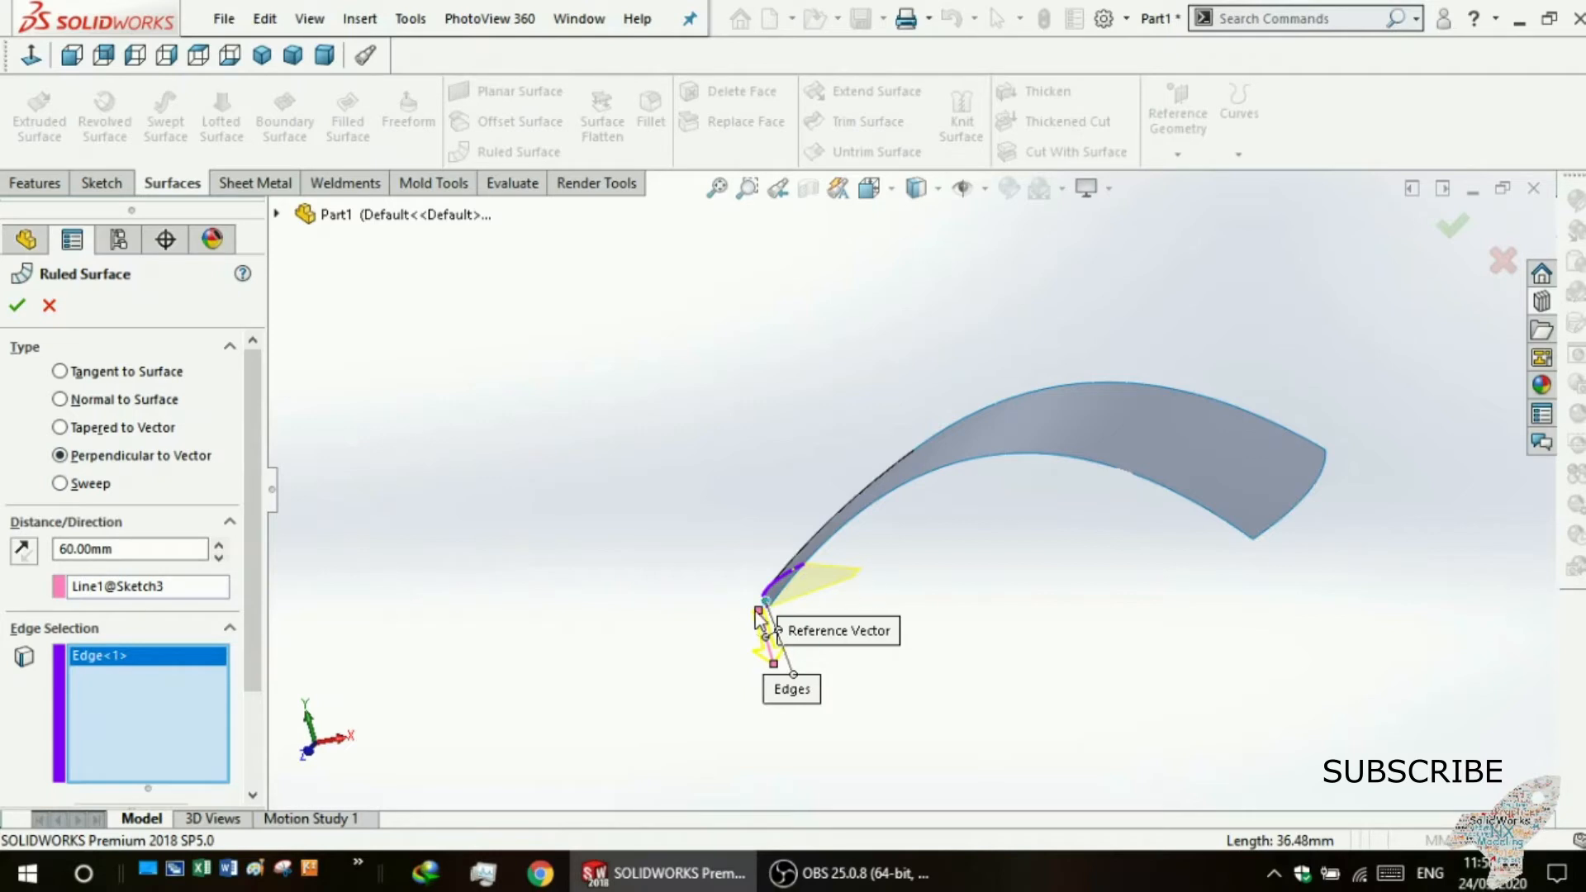
{"action": "mouse_move", "coordinate": [744, 537]}
{"action": "middle_mouse_down"}
{"action": "mouse_move", "coordinate": [673, 577]}
{"action": "mouse_move", "coordinate": [733, 567]}
{"action": "middle_mouse_up"}
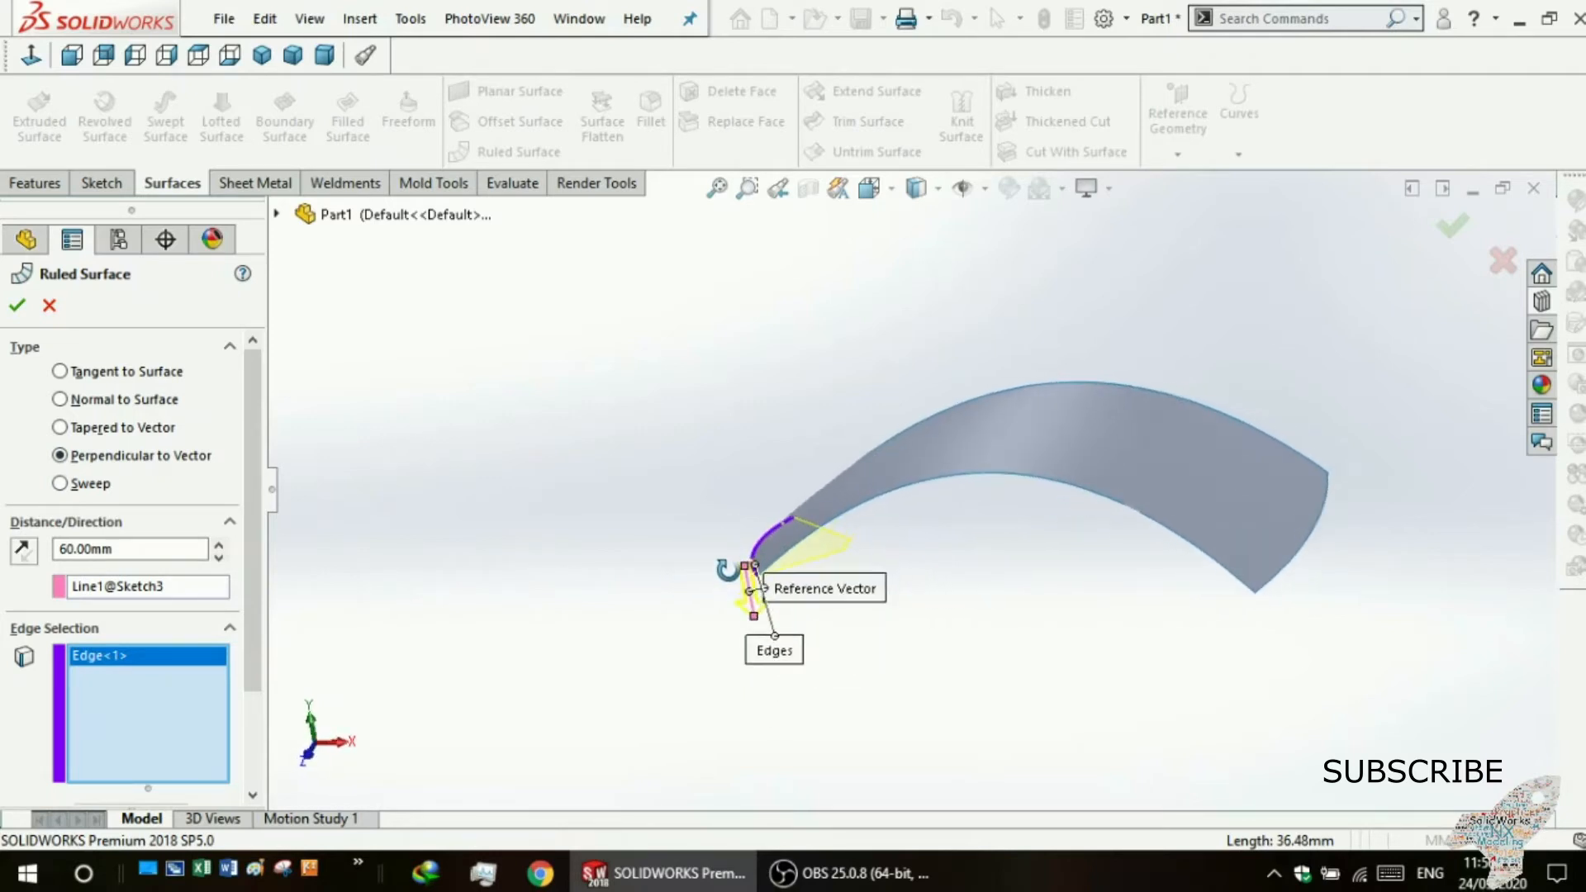
Add the arch's opposite short end edge, leaving out the long edges, and try to create the 60 mm ruled surface.
{"action": "left_click", "coordinate": [861, 511]}
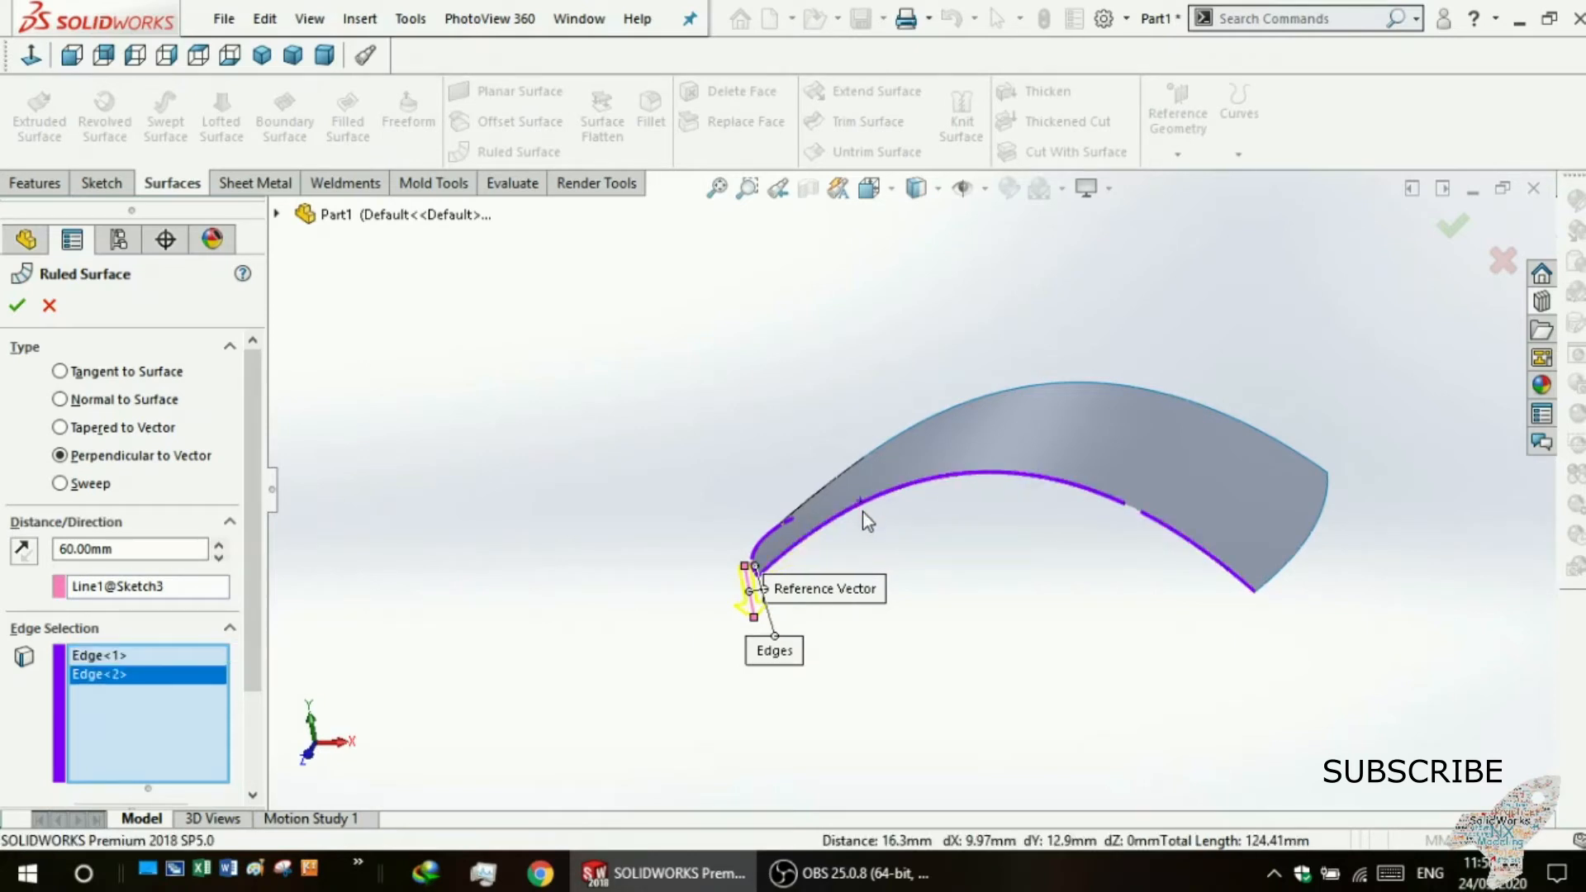
{"action": "left_click", "coordinate": [861, 509]}
{"action": "middle_click_drag", "start_coordinate": [866, 531], "coordinate": [700, 627]}
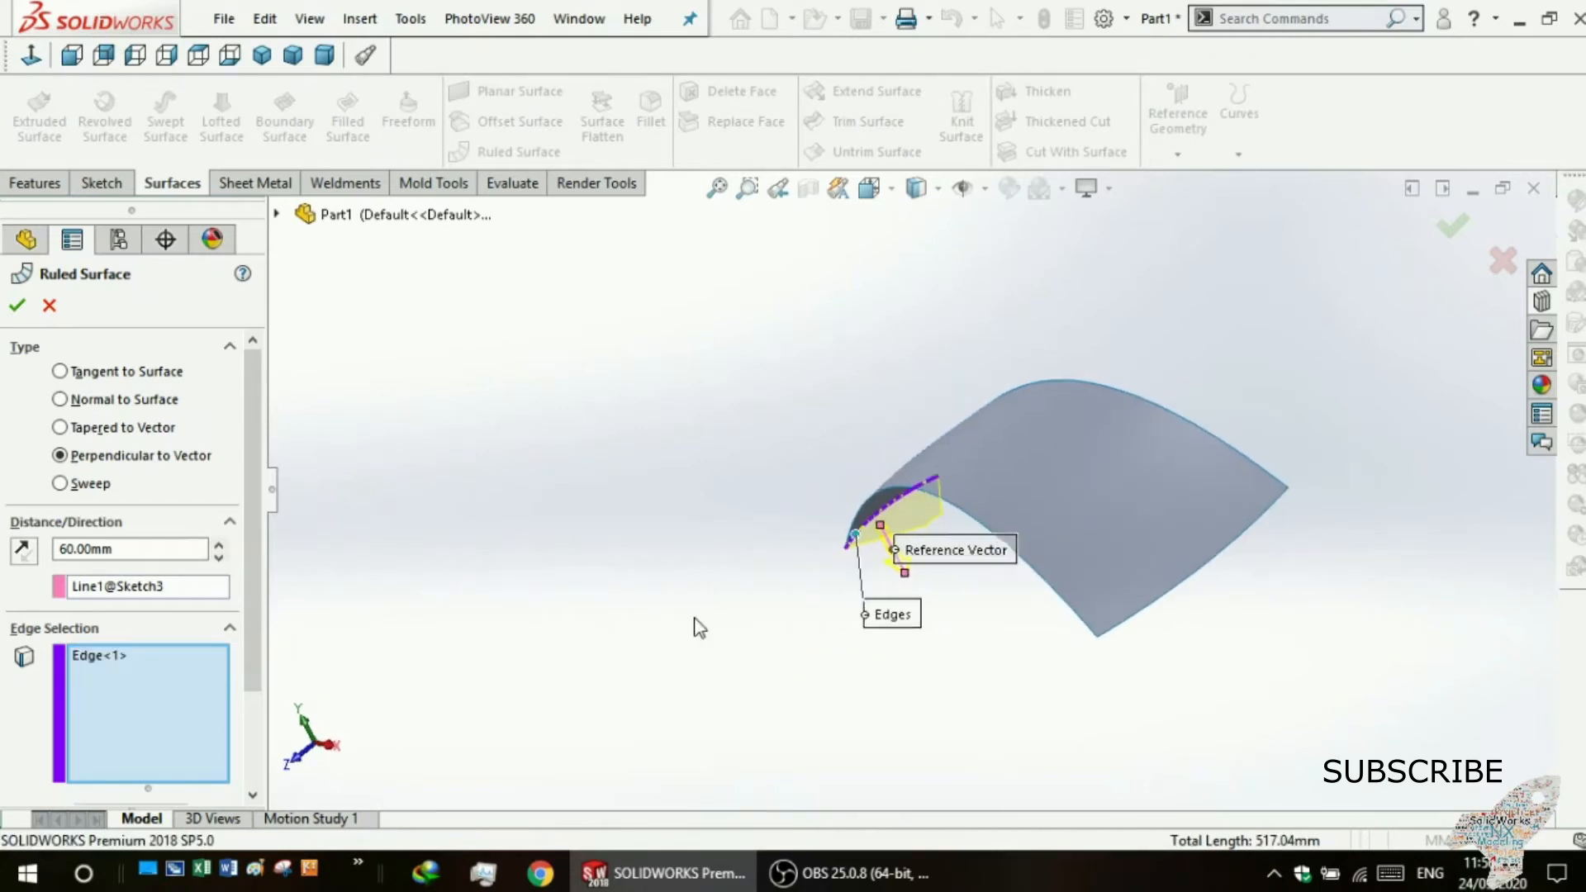
{"action": "left_click", "coordinate": [1192, 585]}
{"action": "middle_click_drag", "start_coordinate": [1108, 656], "coordinate": [1195, 551]}
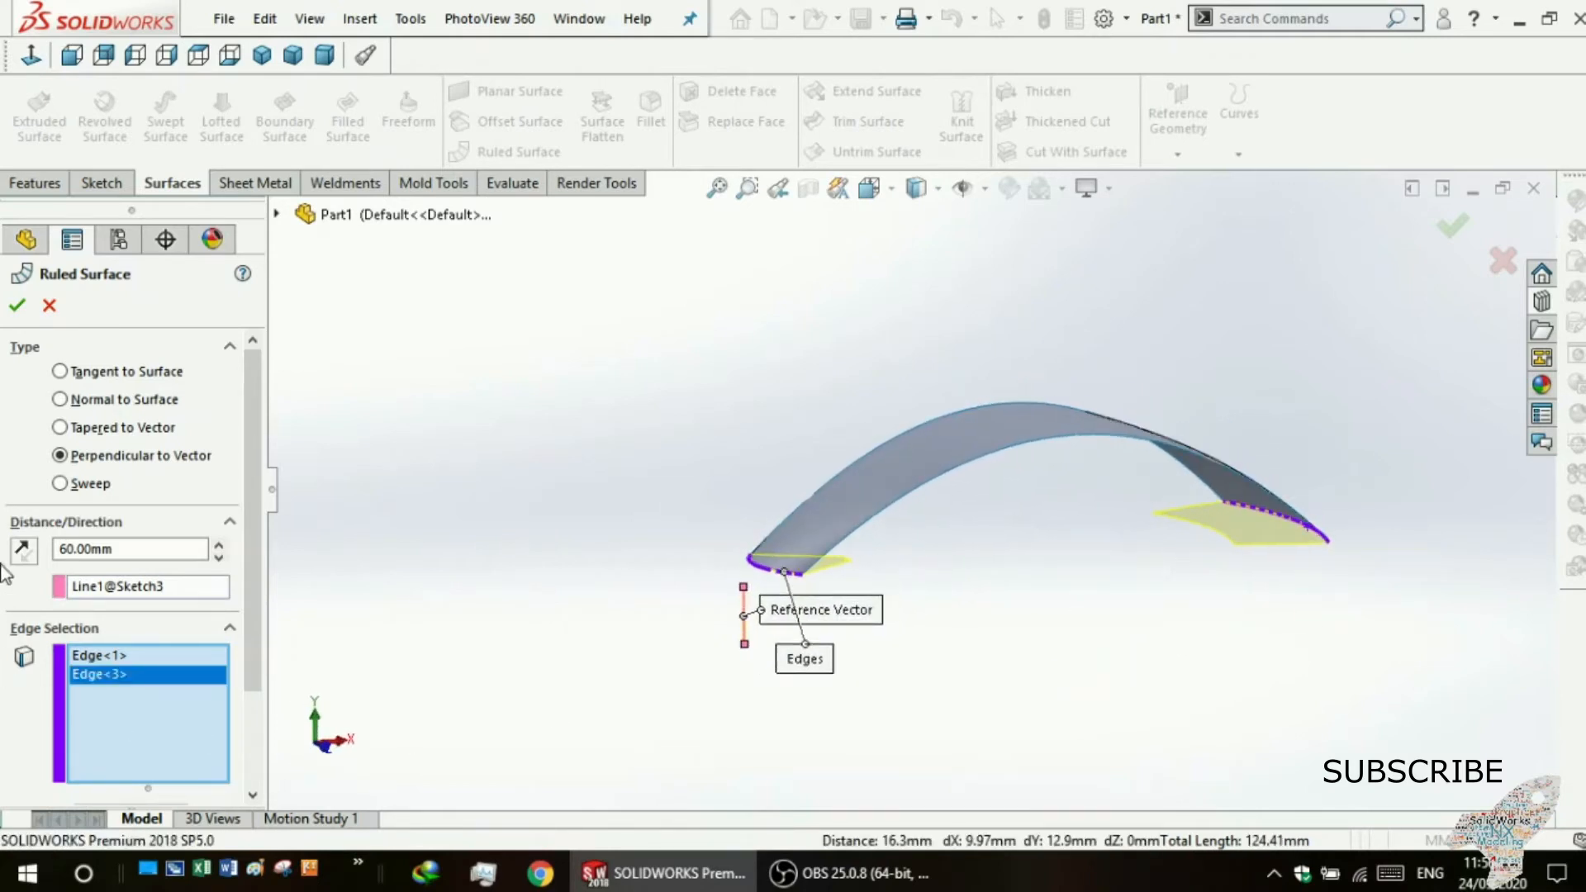
{"action": "left_click", "coordinate": [18, 306]}
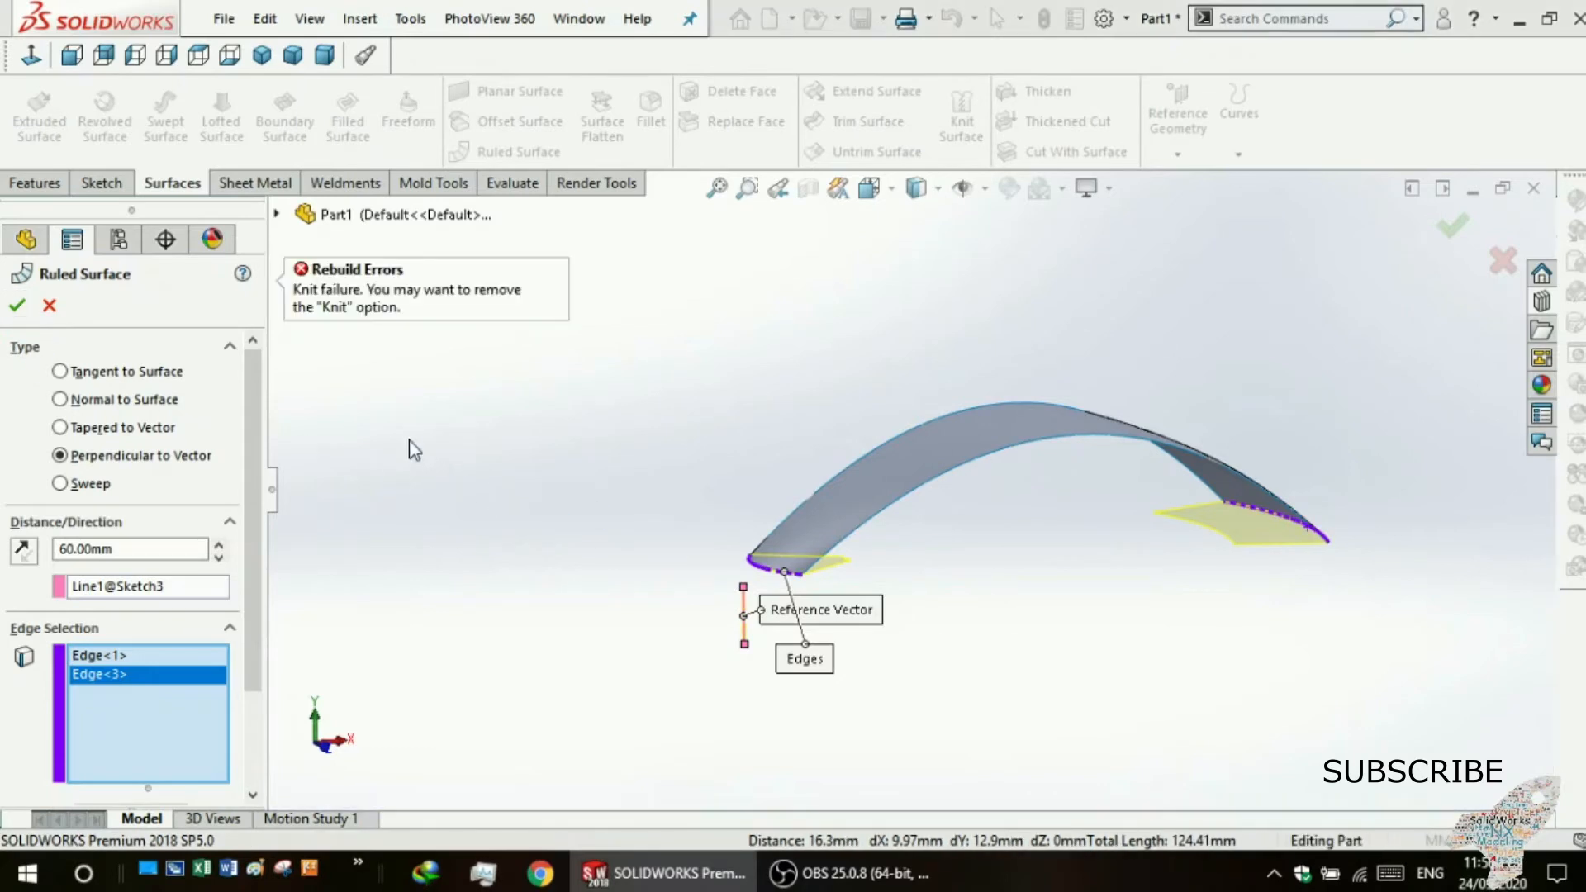
Set the ruled surface's distance to 10 mm and try to create it again.
{"action": "middle_click_drag", "start_coordinate": [457, 448], "coordinate": [388, 459]}
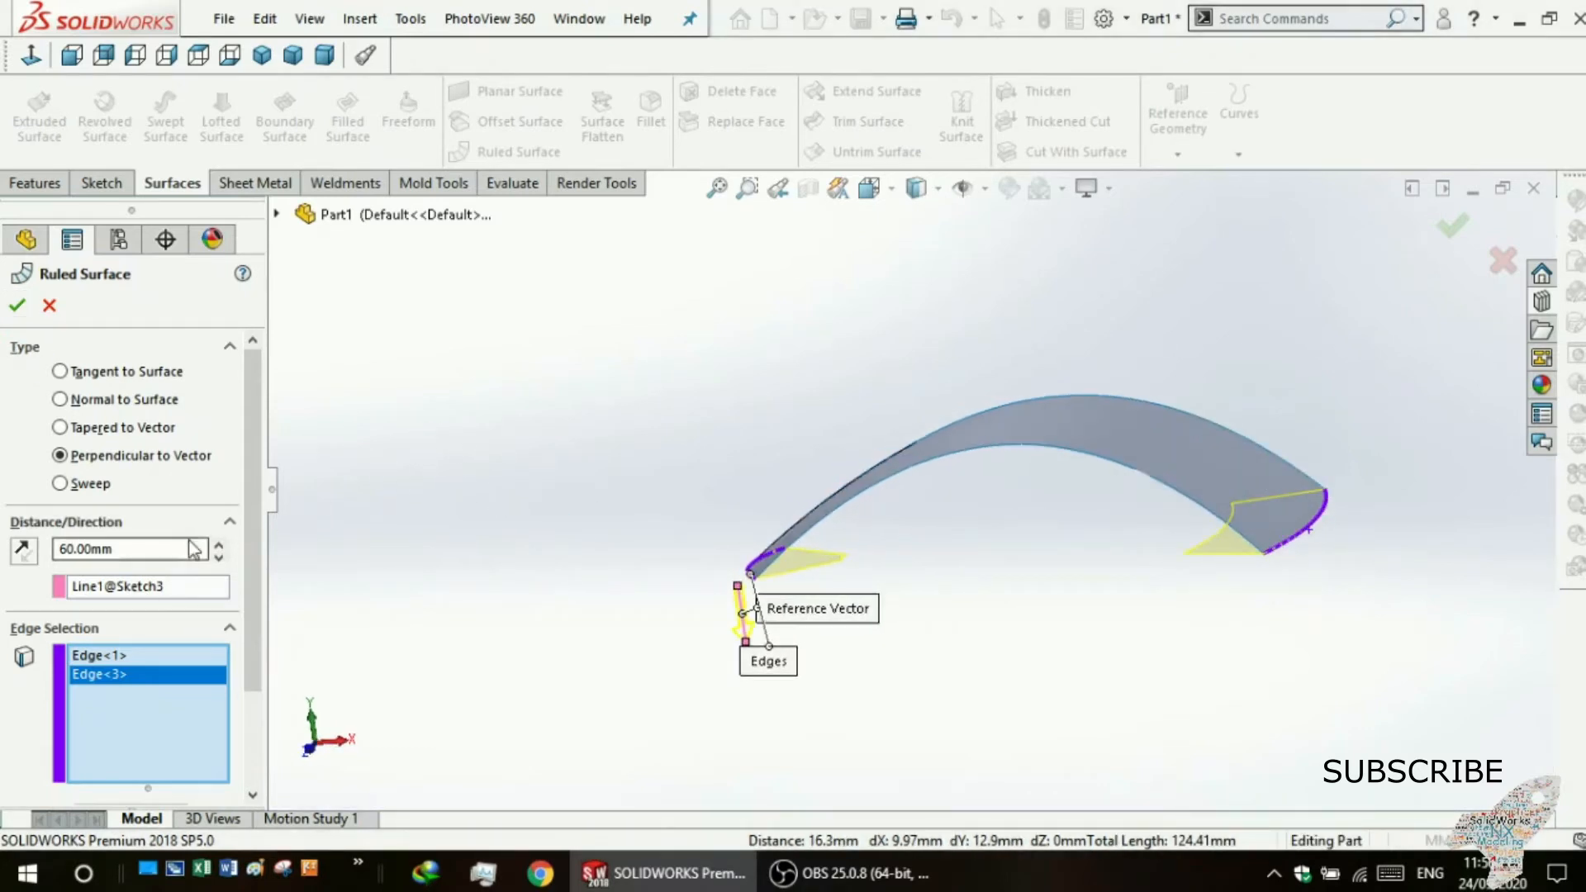
{"action": "left_click", "coordinate": [217, 556]}
{"action": "left_click", "coordinate": [218, 556]}
{"action": "left_click", "coordinate": [217, 556]}
{"action": "left_click", "coordinate": [217, 556]}
{"action": "left_click", "coordinate": [220, 556]}
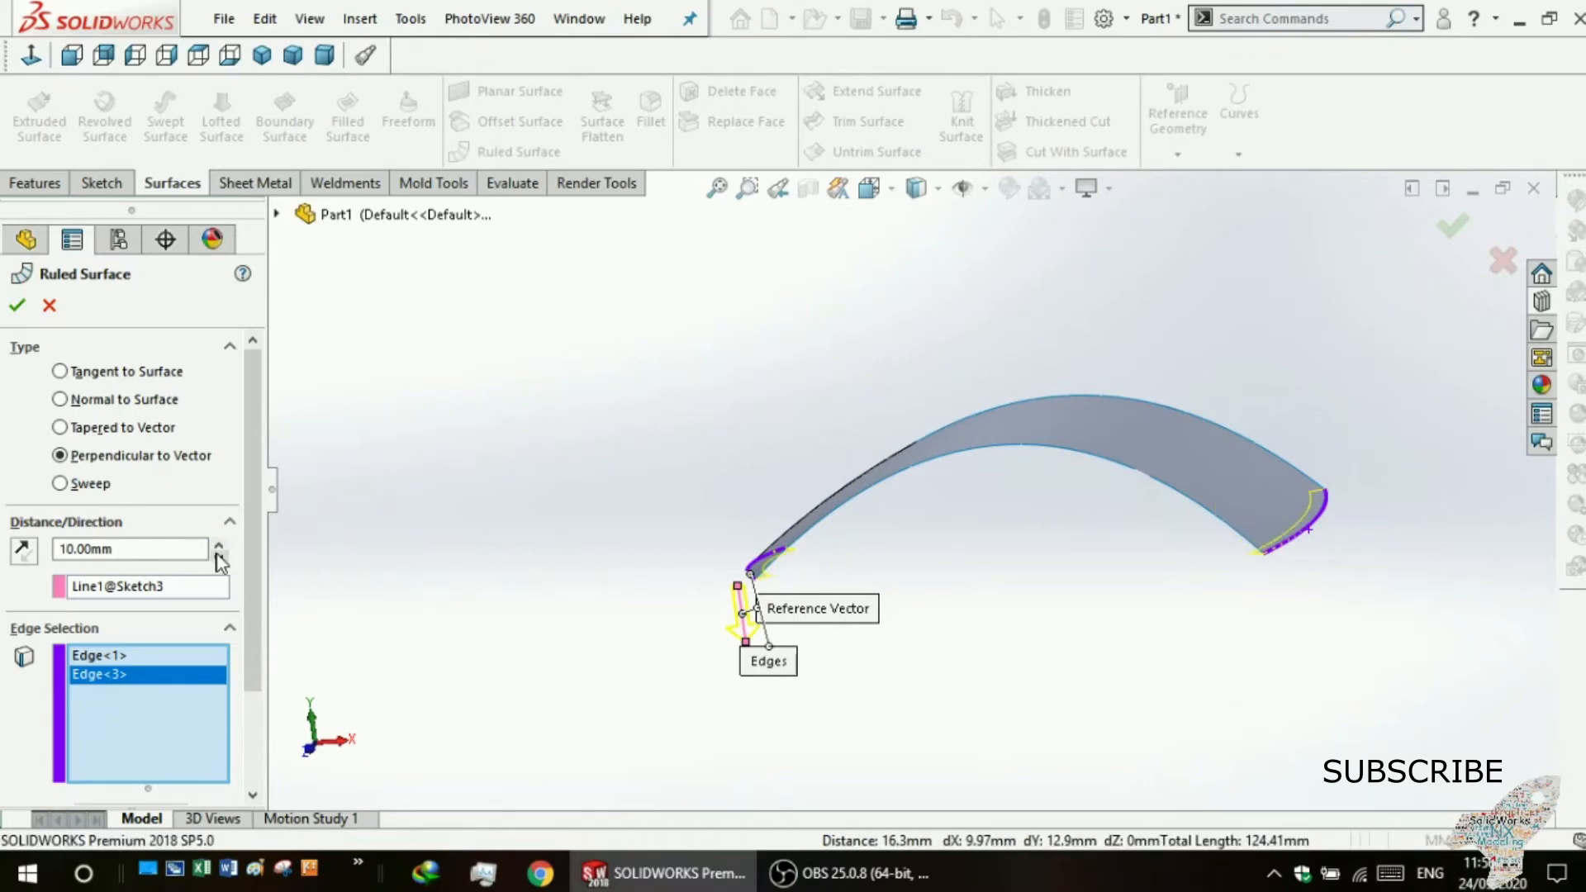
{"action": "left_click", "coordinate": [20, 310]}
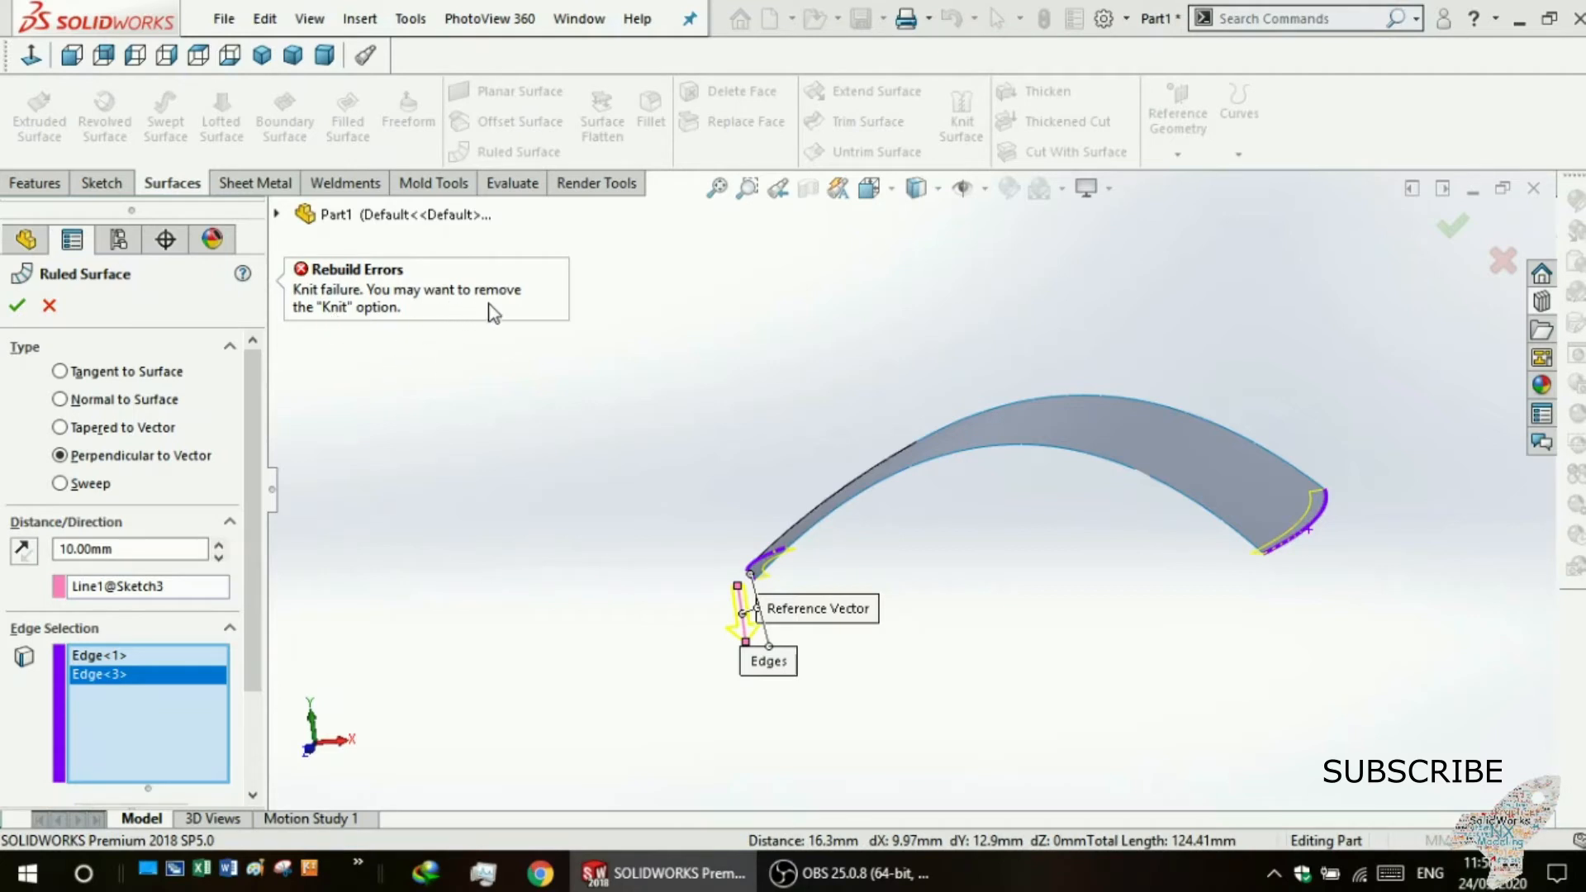
Turn off Trim and knit and create the 10 mm ruled surface perpendicular to the vector.
{"action": "left_click_drag", "start_coordinate": [258, 483], "coordinate": [257, 623]}
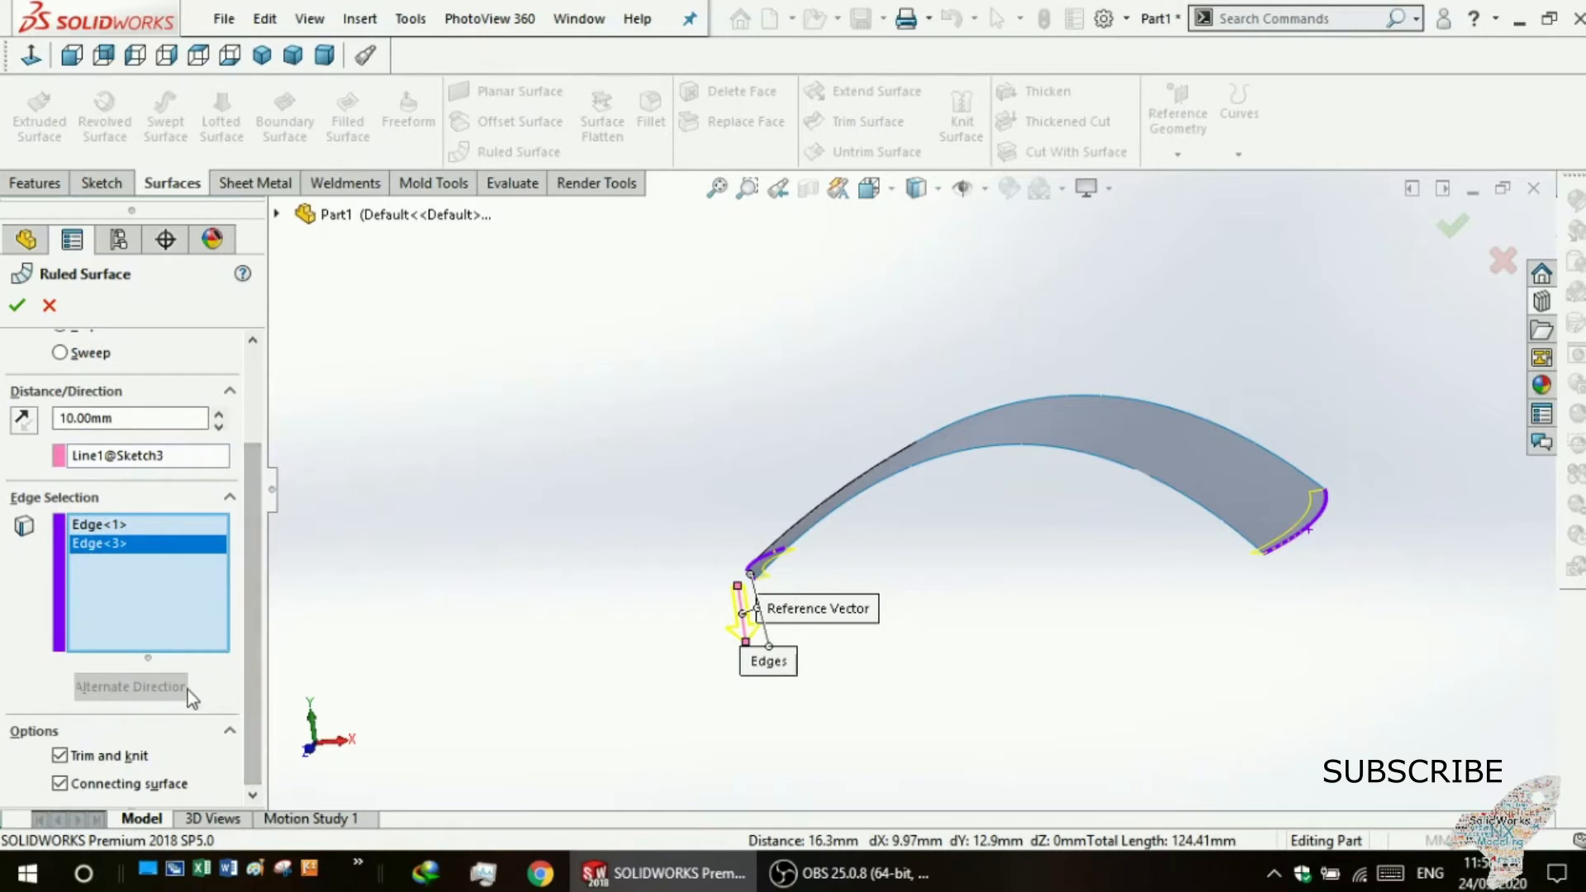
{"action": "left_click", "coordinate": [60, 756]}
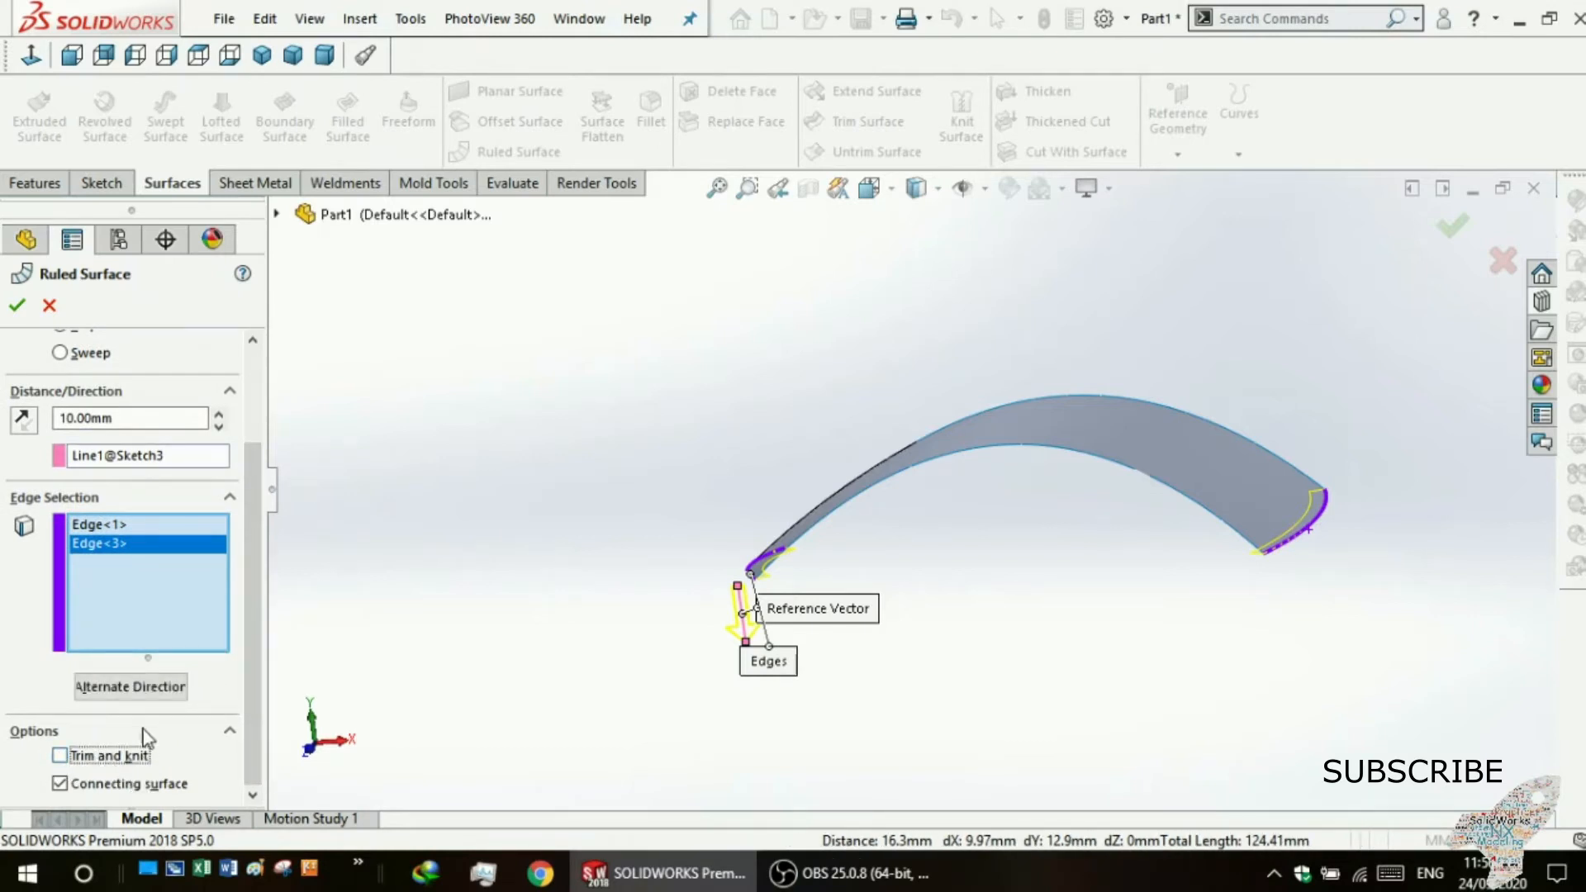
{"action": "left_click", "coordinate": [18, 306]}
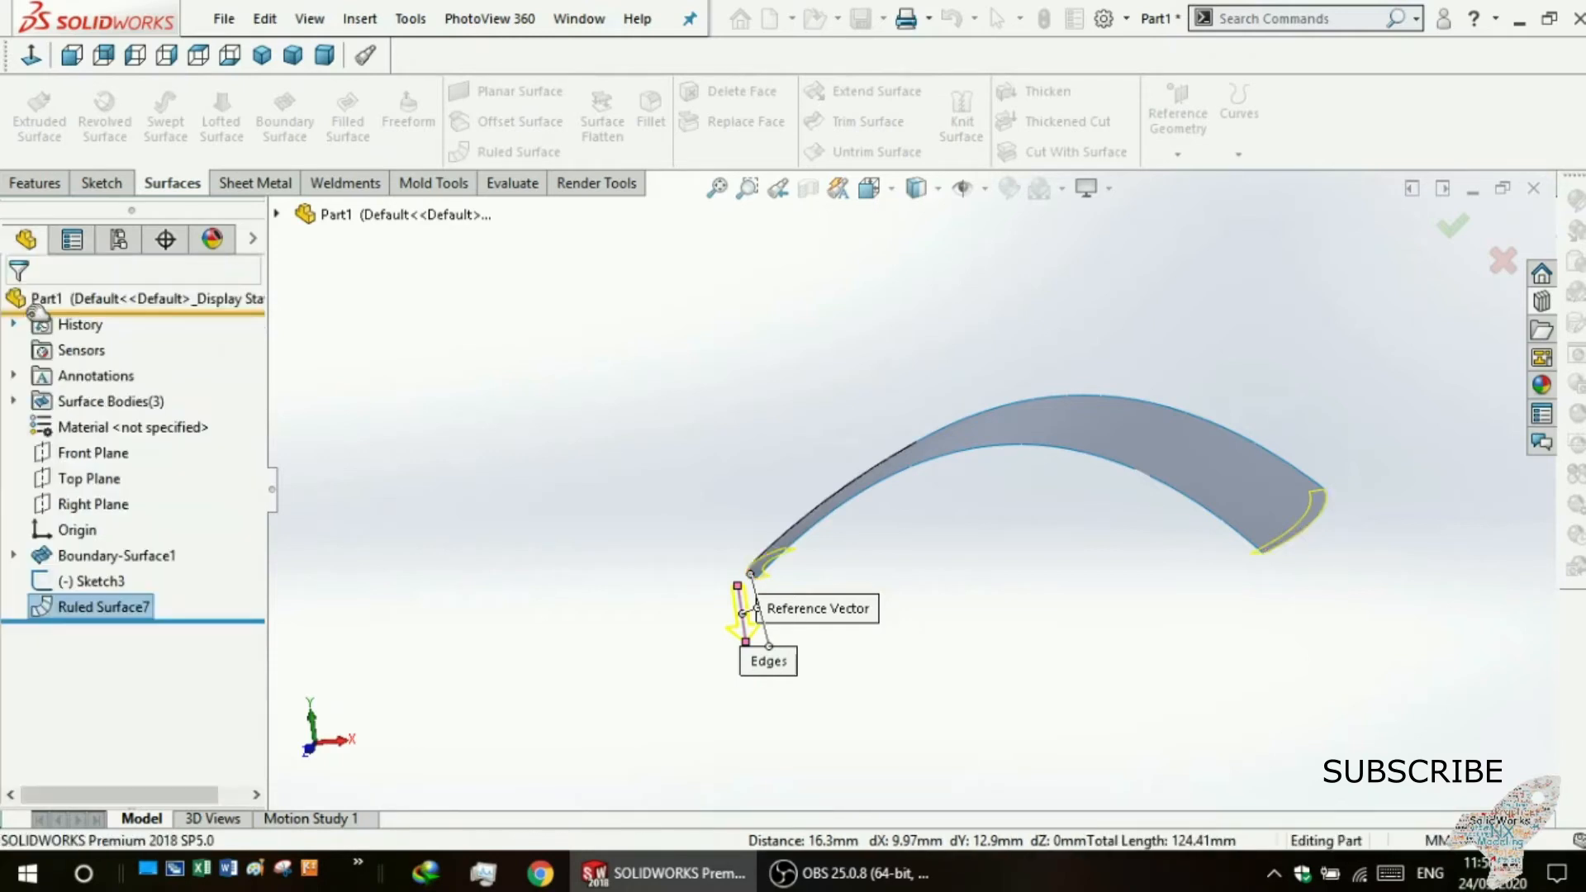
Examine the ruled surface strips along the arch's short end edges close up and in relation to the sketch line.
{"action": "middle_click_drag", "start_coordinate": [534, 453], "coordinate": [885, 577]}
{"action": "scroll", "coordinate": [965, 588], "scroll_direction": "up", "scroll_amount": 5}
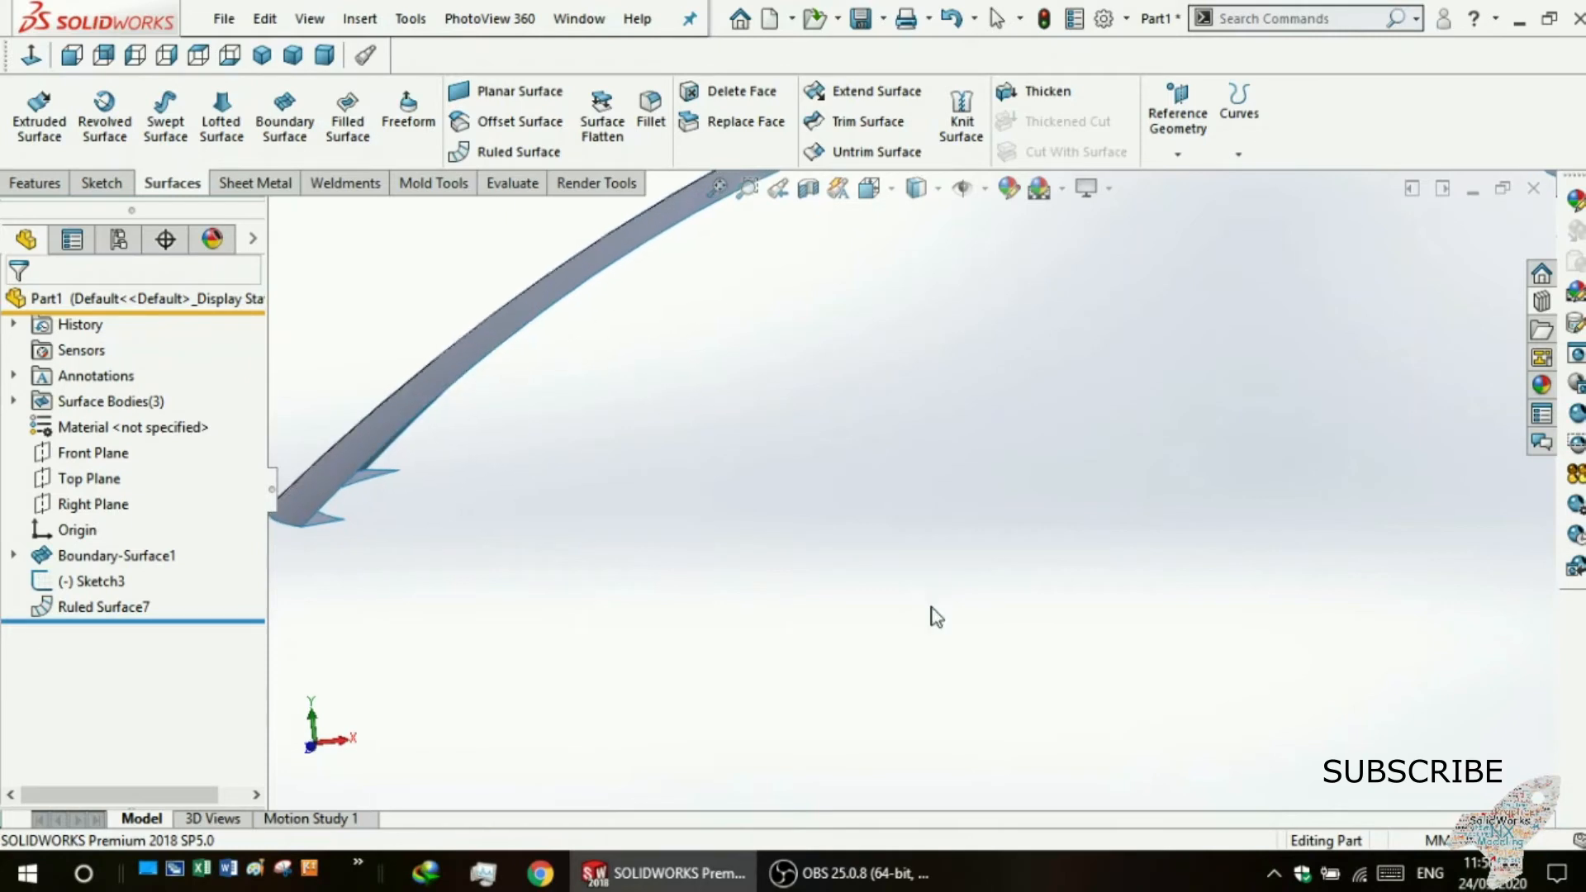
{"action": "key", "text": "ctrl+Right"}
{"action": "key", "text": "ctrl+Right"}
{"action": "key", "text": "ctrl+Right"}
{"action": "key", "text": "ctrl+Right"}
{"action": "middle_click_drag", "start_coordinate": [671, 509], "coordinate": [679, 482]}
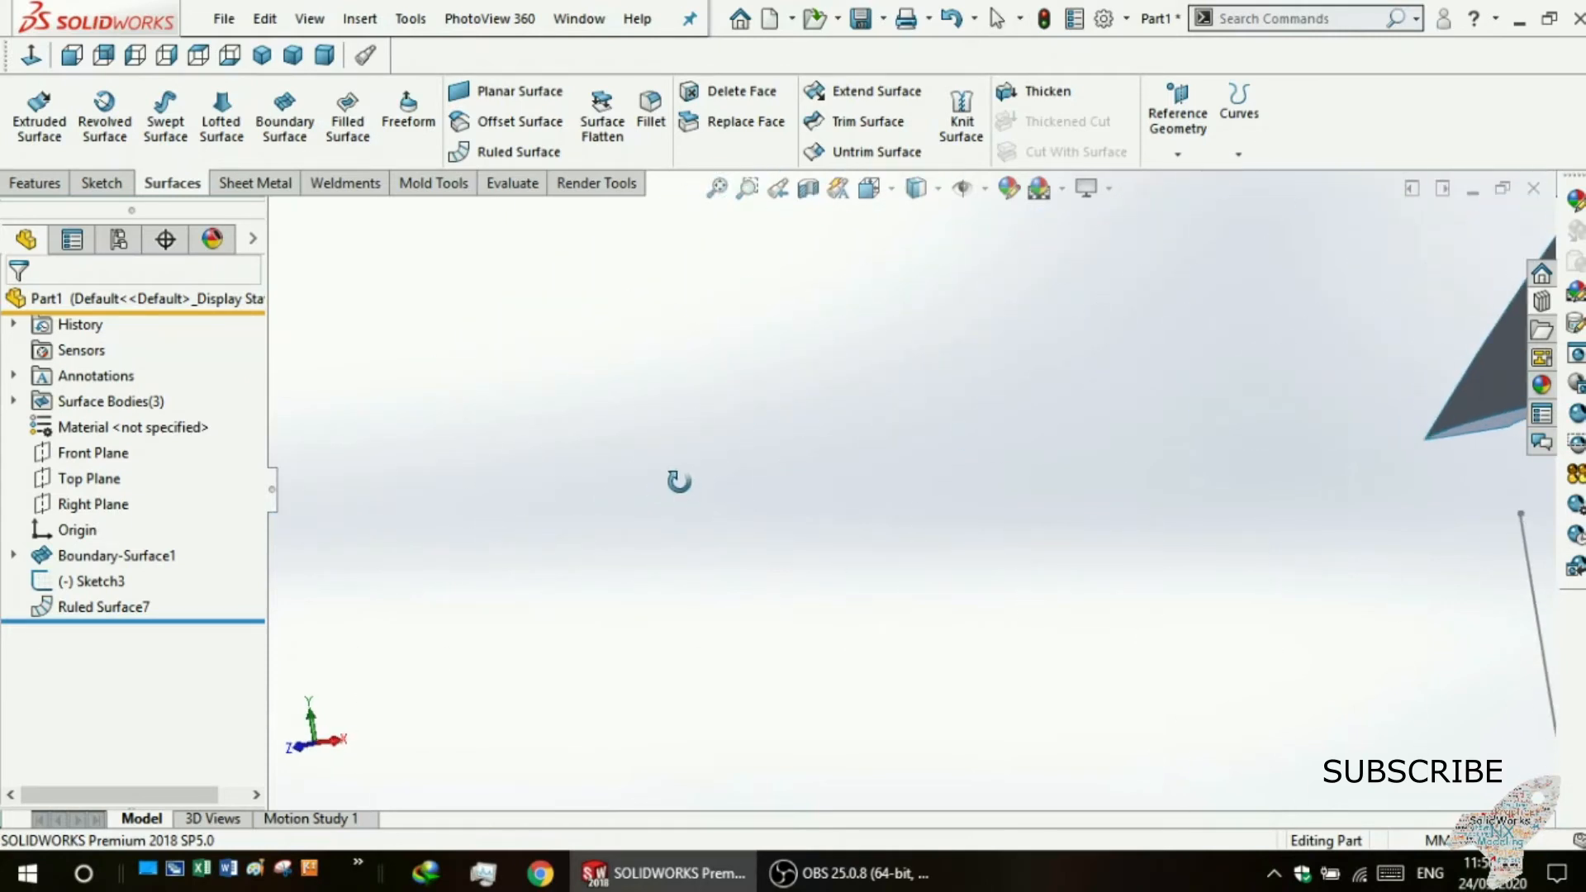
{"action": "mouse_move", "coordinate": [1184, 503]}
{"action": "middle_mouse_down"}
{"action": "mouse_move", "coordinate": [1427, 460]}
{"action": "mouse_move", "coordinate": [1317, 487]}
{"action": "middle_mouse_up"}
{"action": "scroll", "coordinate": [925, 508], "scroll_direction": "up", "scroll_amount": 5}
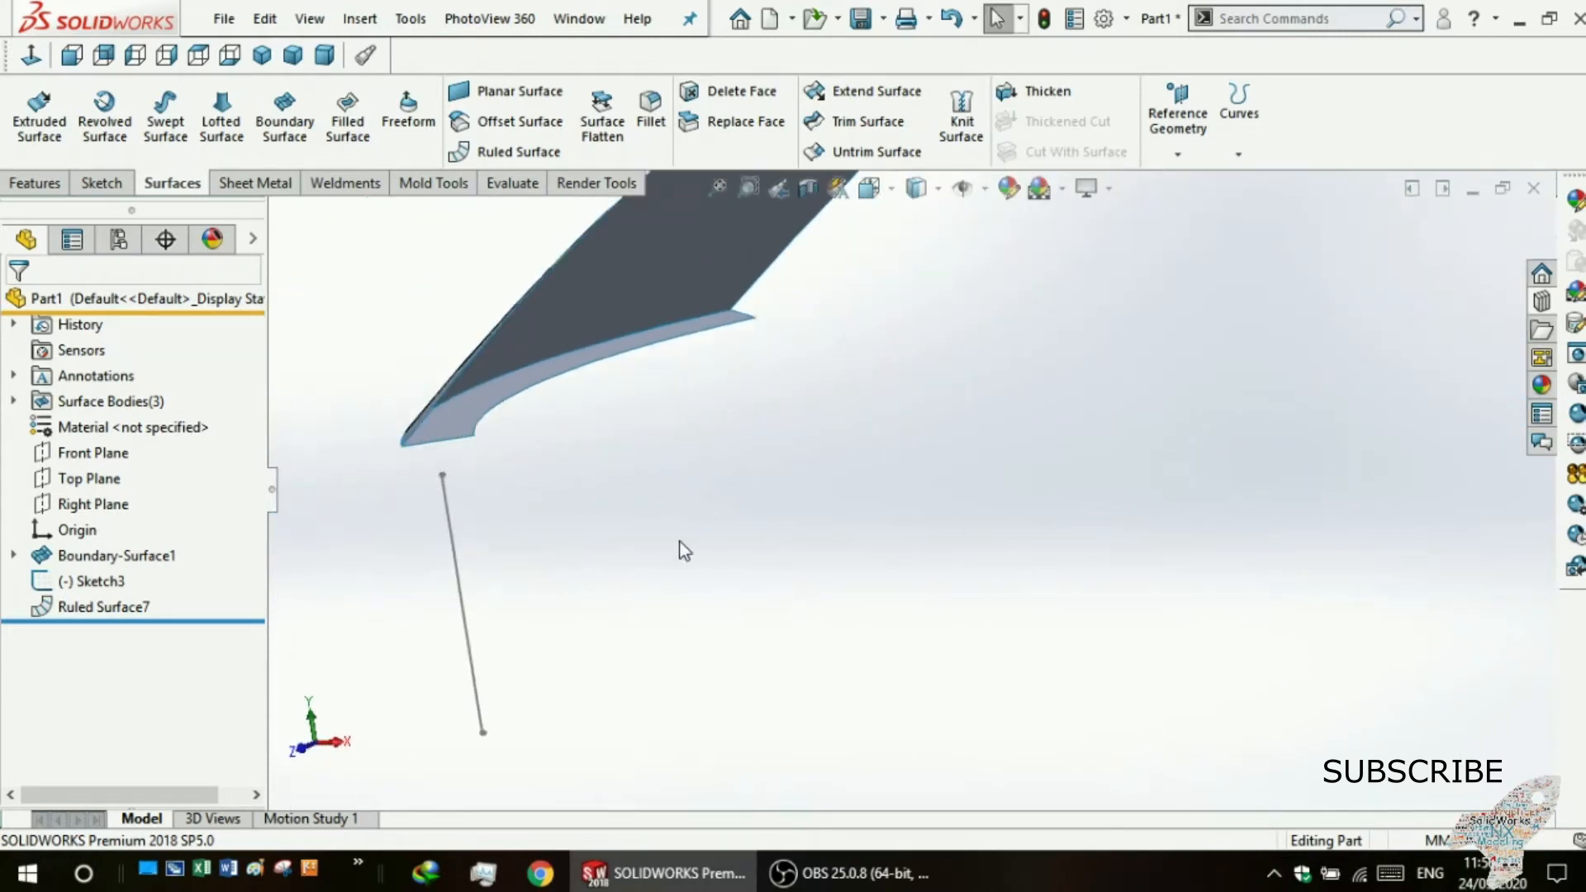
Reopen the perpendicular ruled surface for editing and try a distance of 110 mm.
{"action": "left_click", "coordinate": [97, 611]}
{"action": "left_click", "coordinate": [152, 575]}
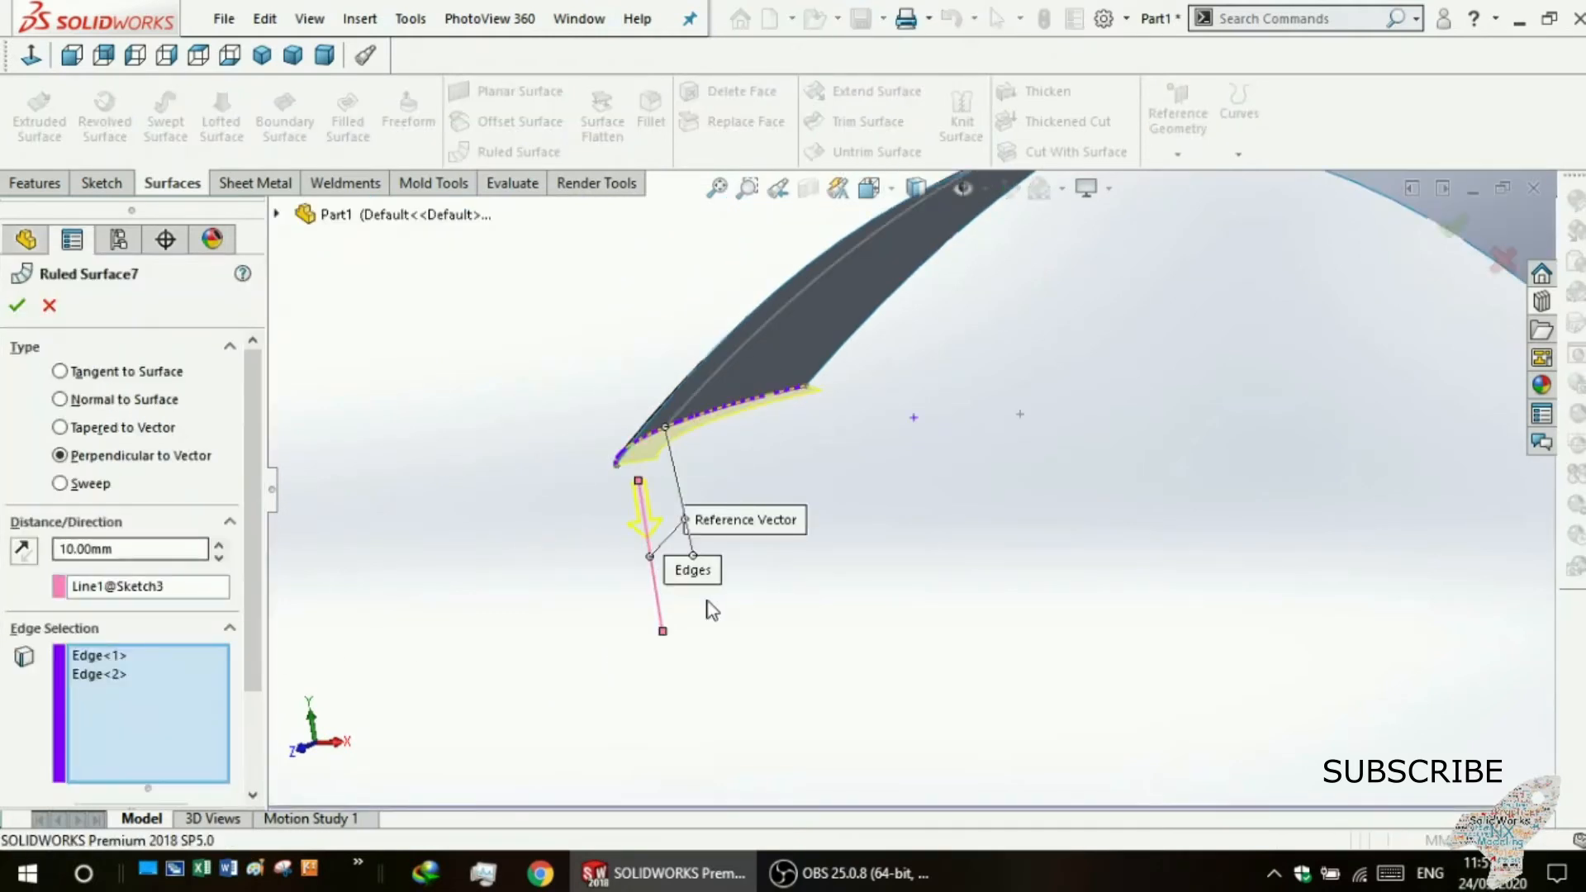
{"action": "scroll", "coordinate": [657, 604], "scroll_direction": "up", "scroll_amount": 2}
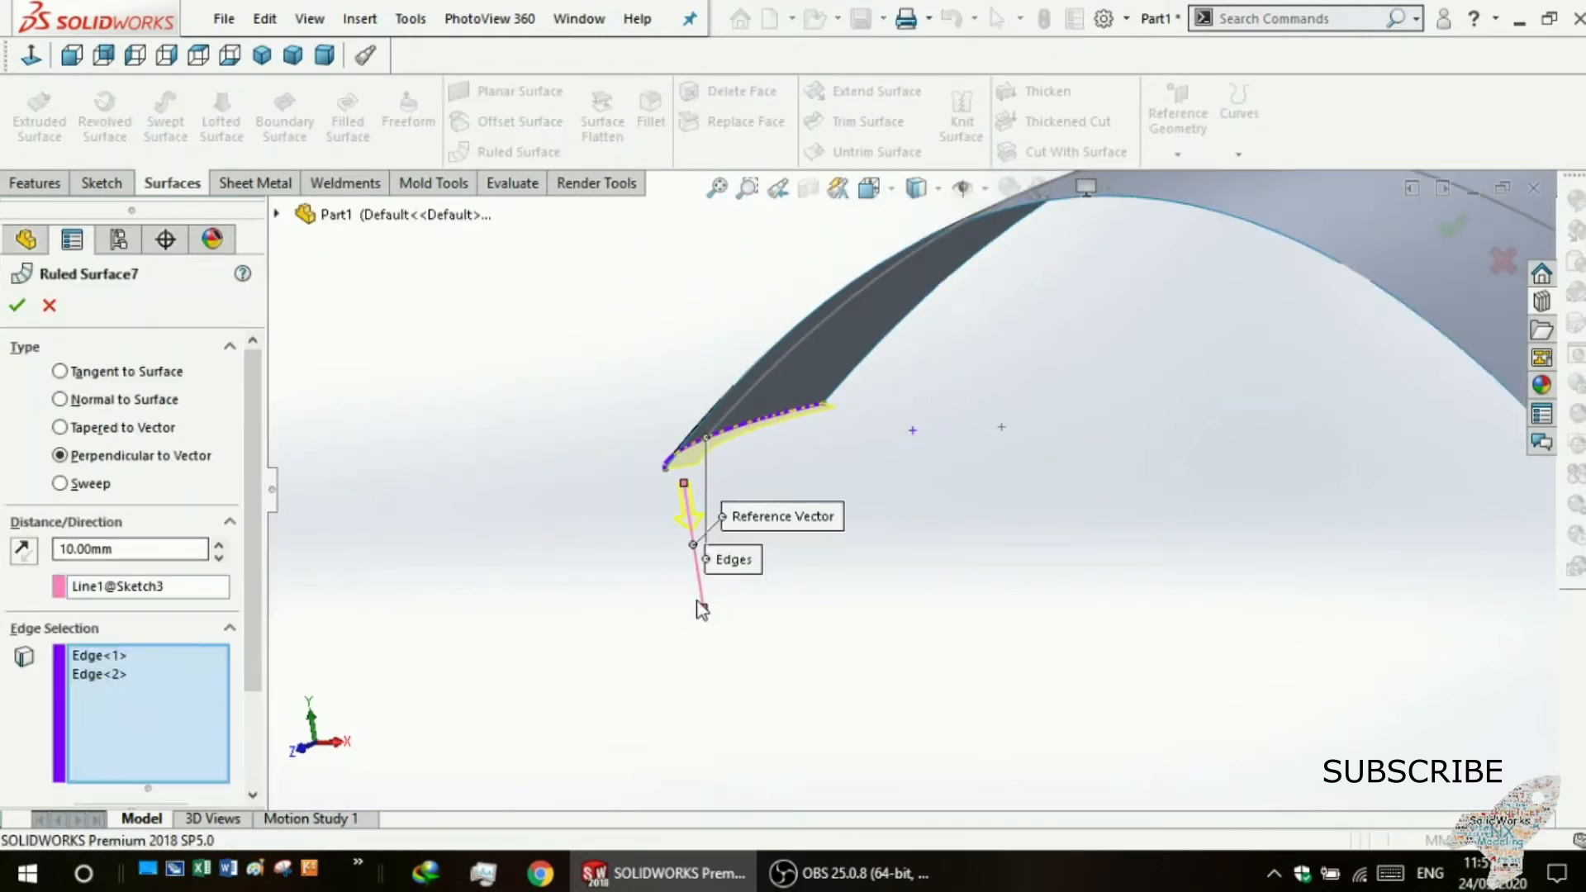
{"action": "left_click", "coordinate": [219, 546]}
{"action": "left_click", "coordinate": [219, 546]}
{"action": "left_click", "coordinate": [219, 546]}
{"action": "left_click", "coordinate": [219, 546]}
{"action": "left_click", "coordinate": [219, 546]}
{"action": "left_click", "coordinate": [219, 546]}
{"action": "left_click", "coordinate": [219, 546]}
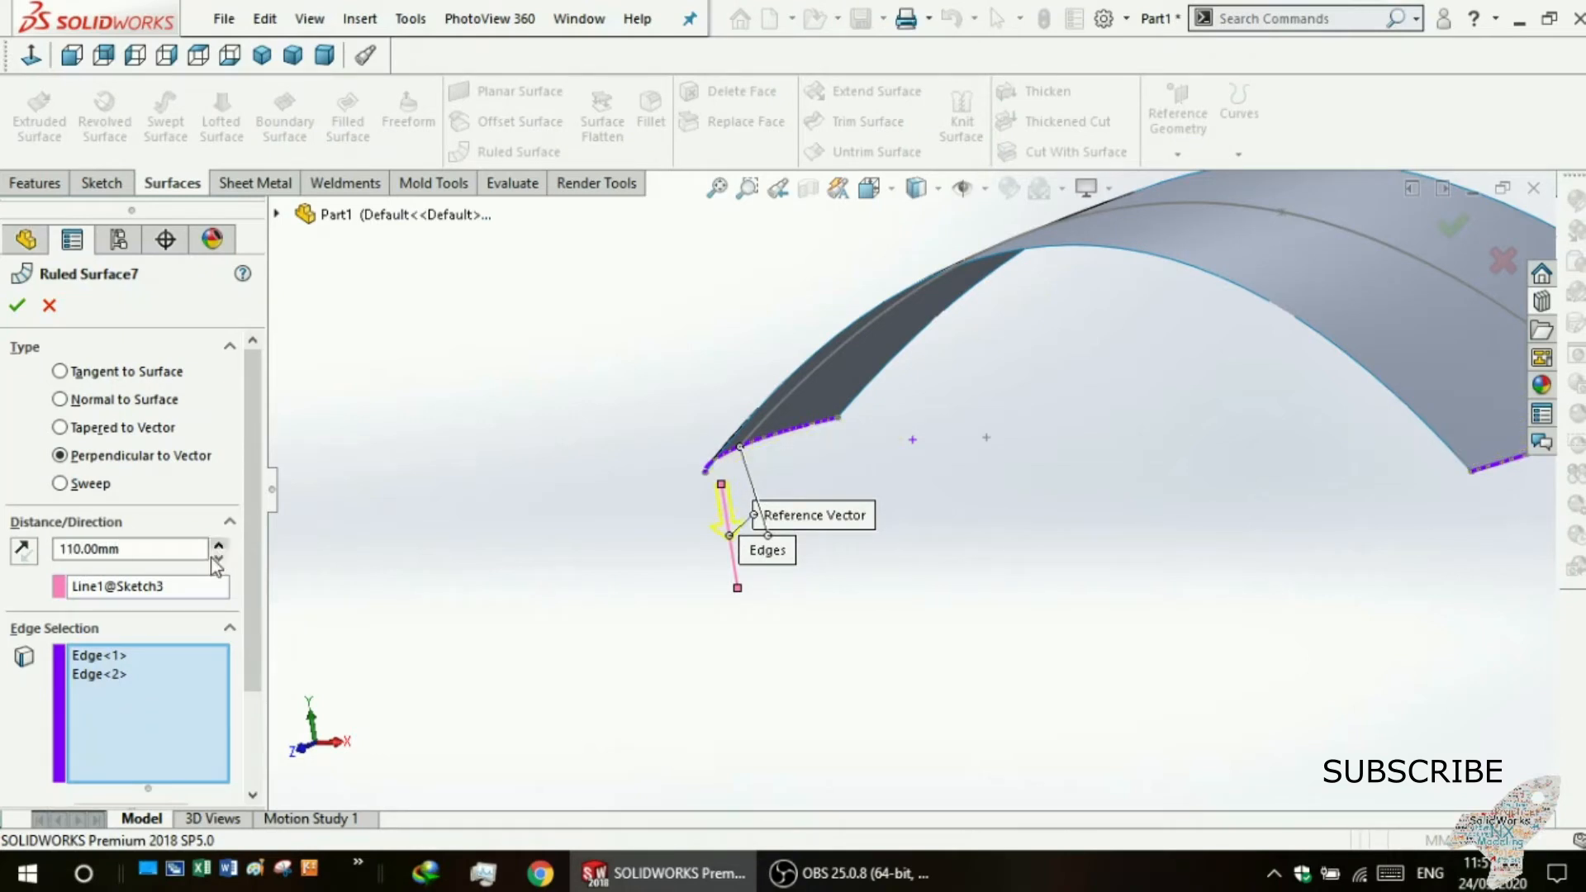
Set the ruled surface's distance to 70 mm, apply the edit and inspect both end flanges.
{"action": "left_click", "coordinate": [218, 558]}
{"action": "left_click", "coordinate": [218, 559]}
{"action": "left_click", "coordinate": [218, 558]}
{"action": "left_click", "coordinate": [219, 558]}
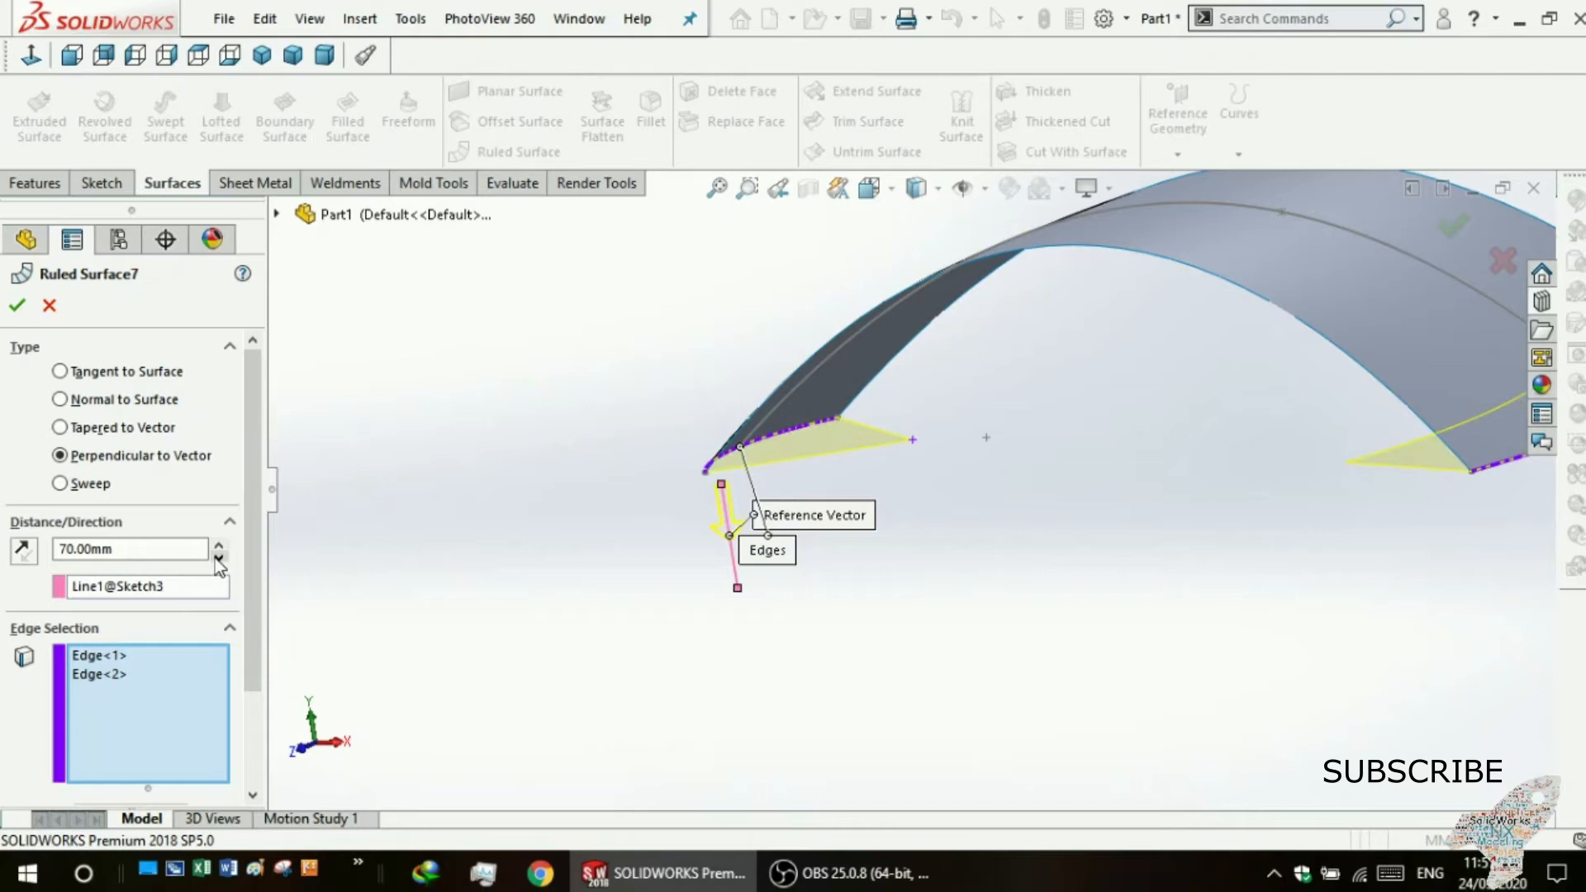
{"action": "left_click", "coordinate": [19, 304]}
{"action": "middle_click_drag", "start_coordinate": [845, 636], "coordinate": [1156, 512]}
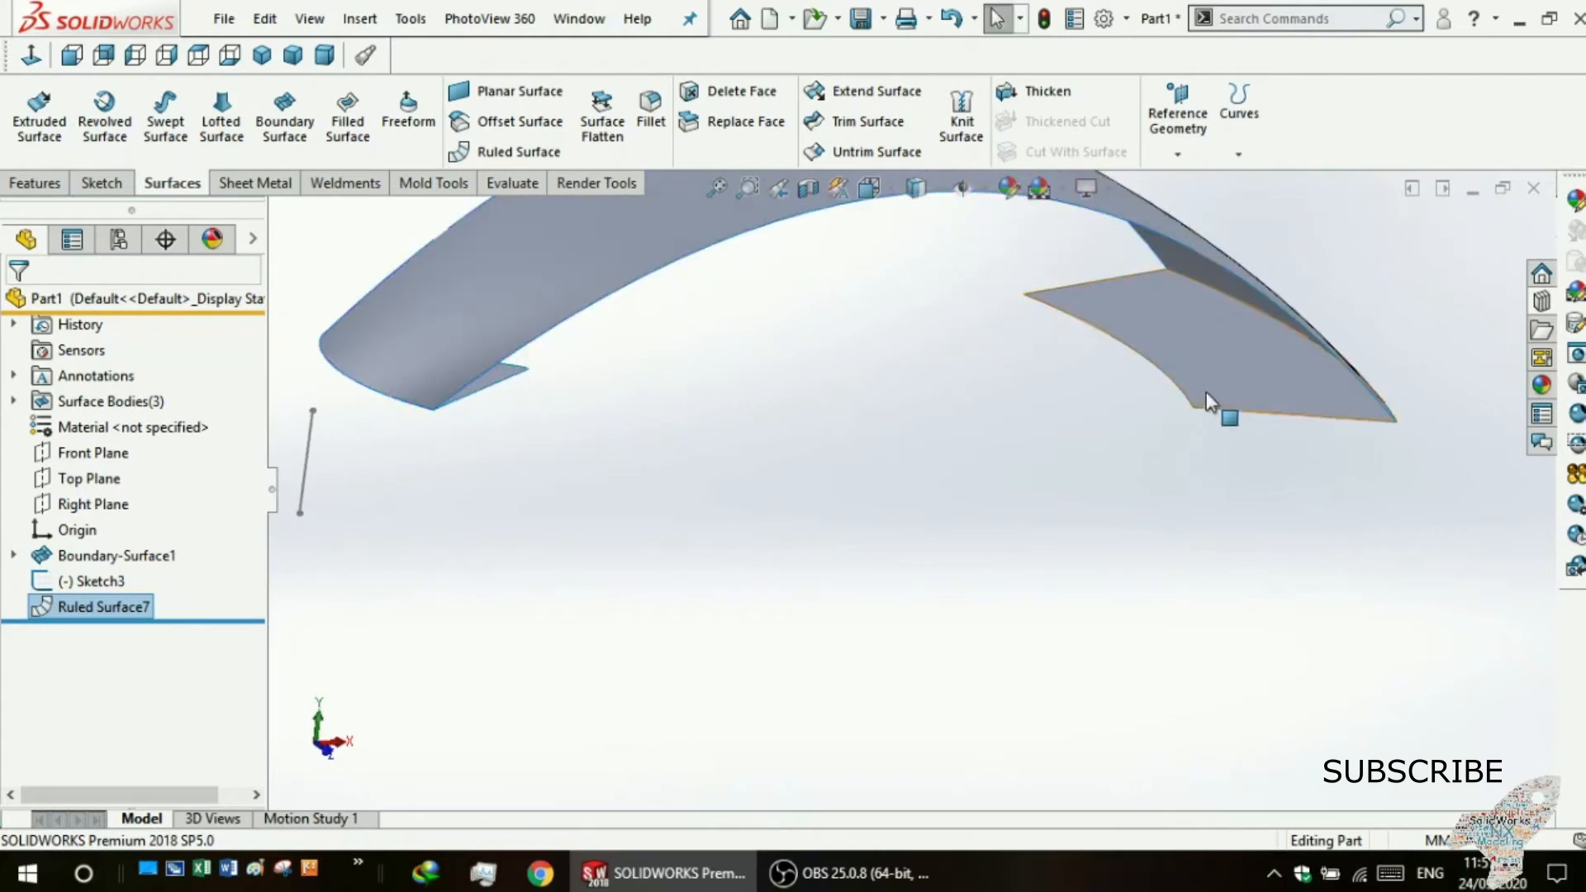
{"action": "middle_click_drag", "start_coordinate": [730, 456], "coordinate": [614, 439]}
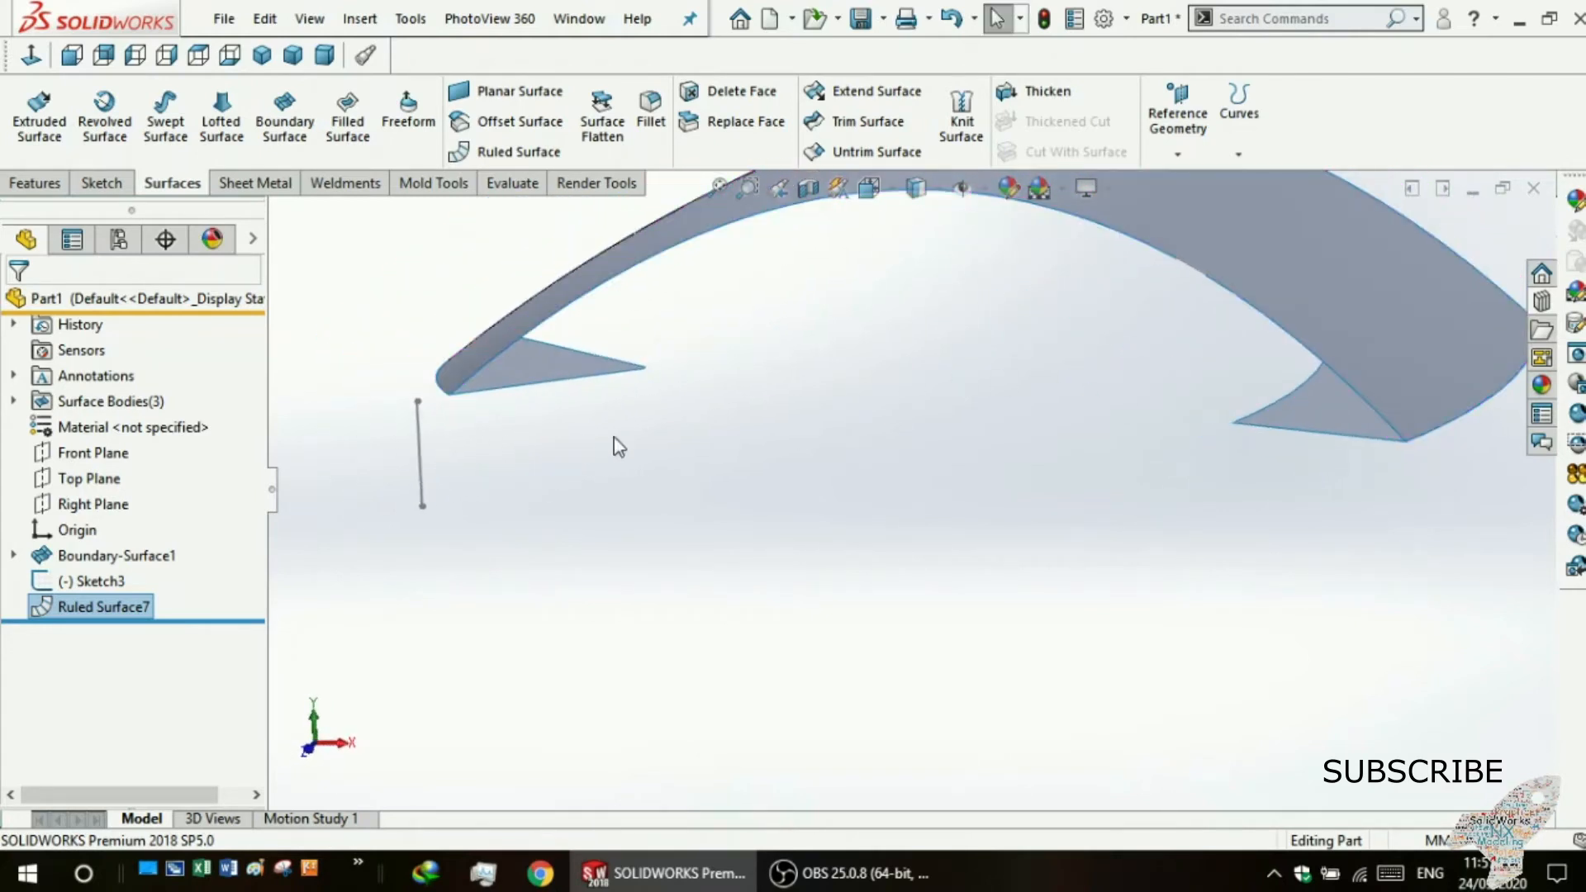
Undo the distance edit and the perpendicular ruled surface.
{"action": "left_click", "coordinate": [734, 529]}
{"action": "scroll", "coordinate": [767, 477], "scroll_direction": "up", "scroll_amount": 2}
{"action": "key", "text": "ctrl+z"}
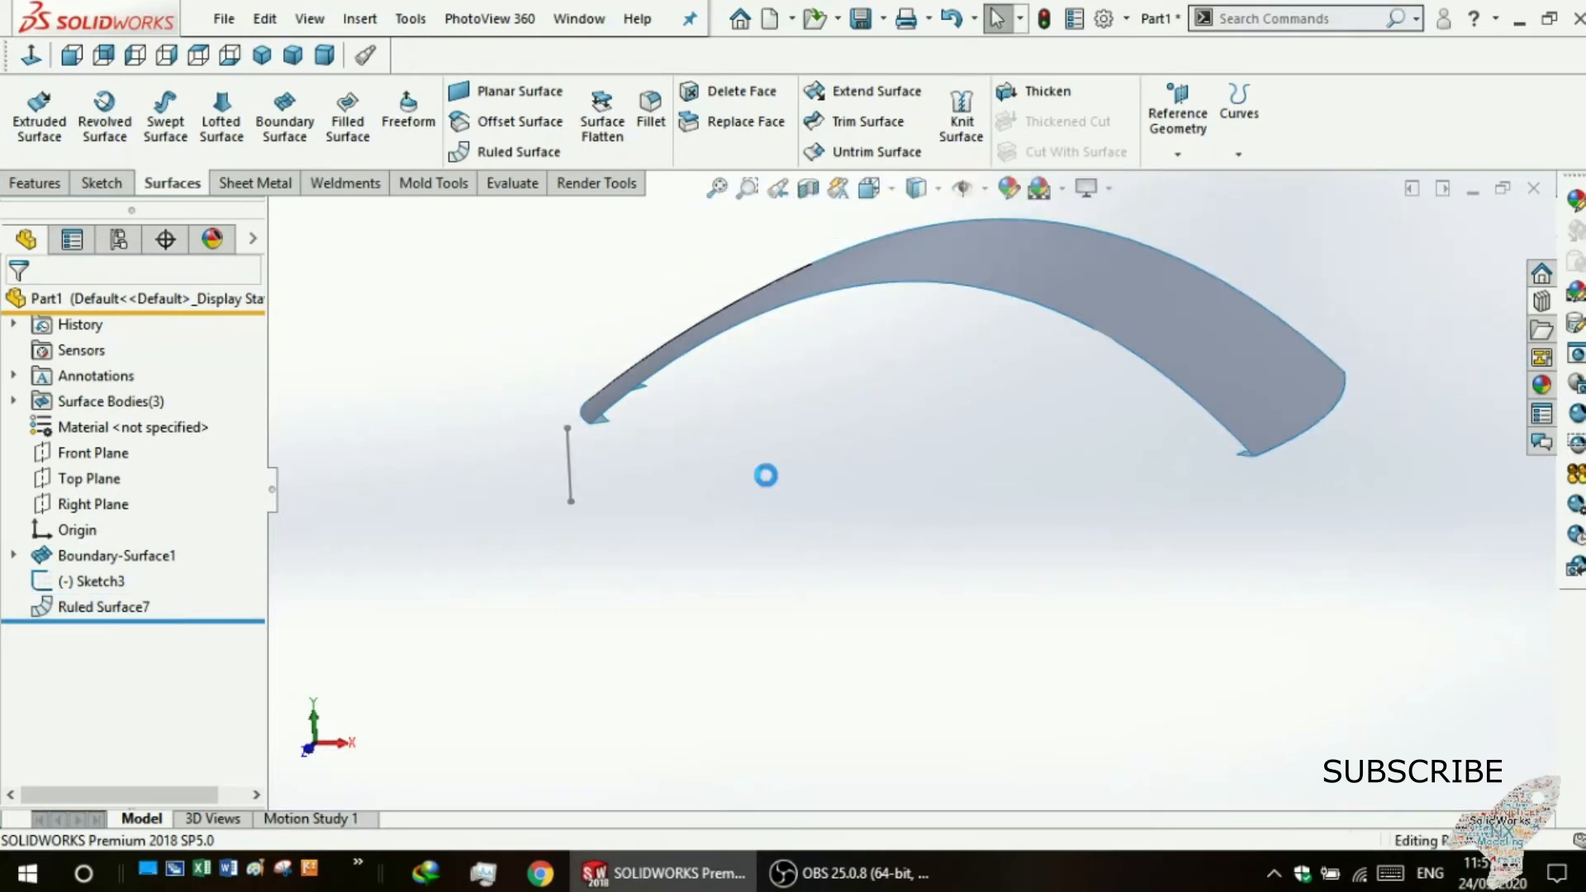
{"action": "middle_click_drag", "start_coordinate": [766, 477], "coordinate": [653, 415]}
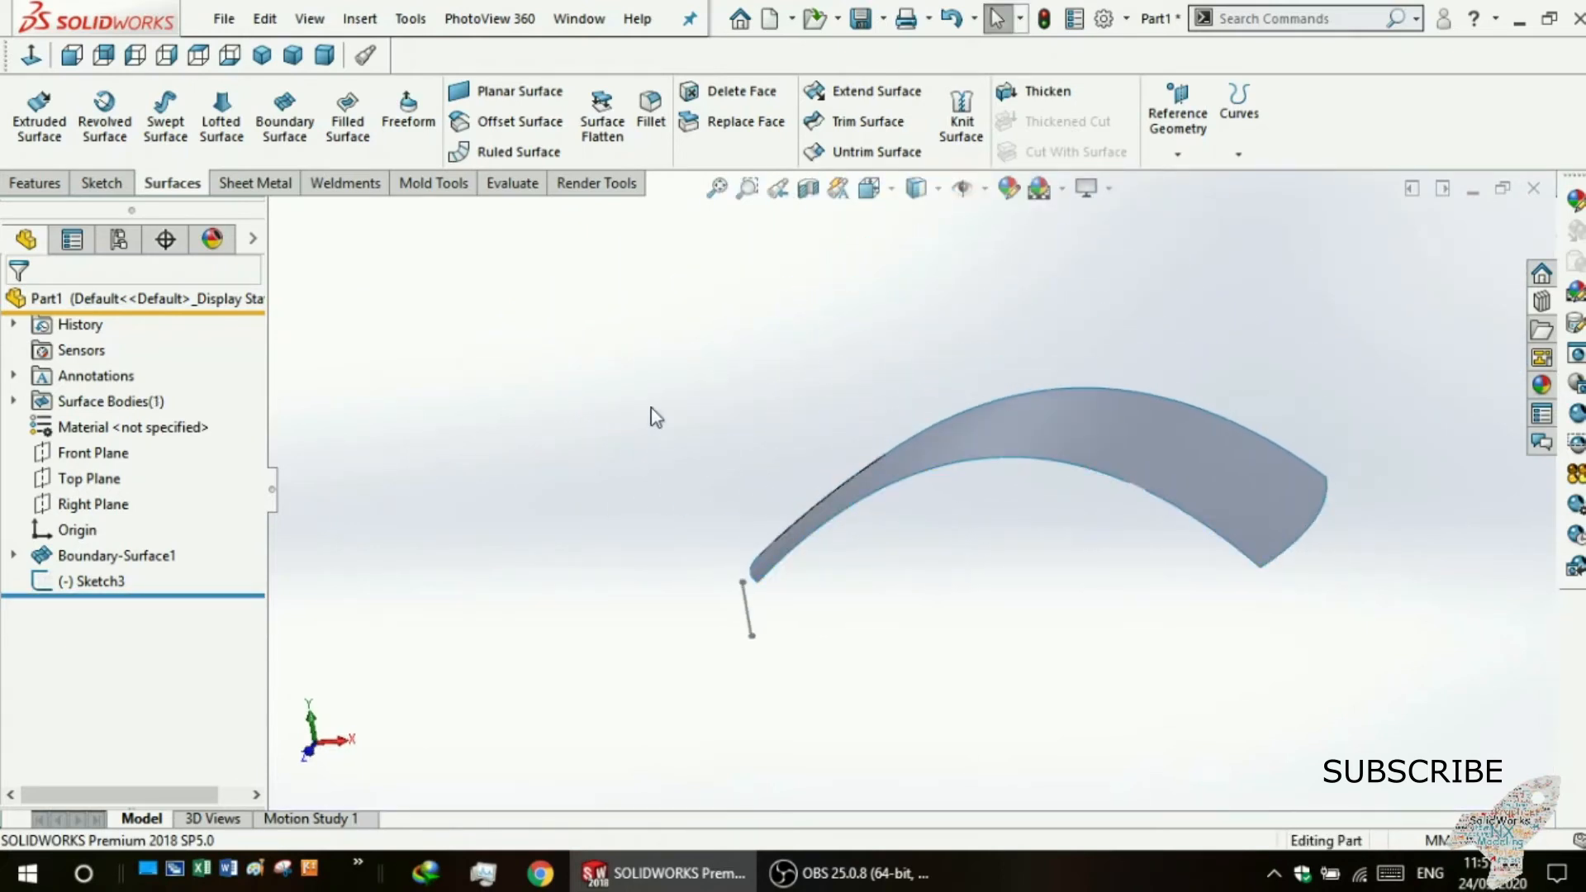
Start a Sweep ruled surface with a 70 mm distance, using the sketch line beside the arch as reference vector.
{"action": "left_click", "coordinate": [494, 154]}
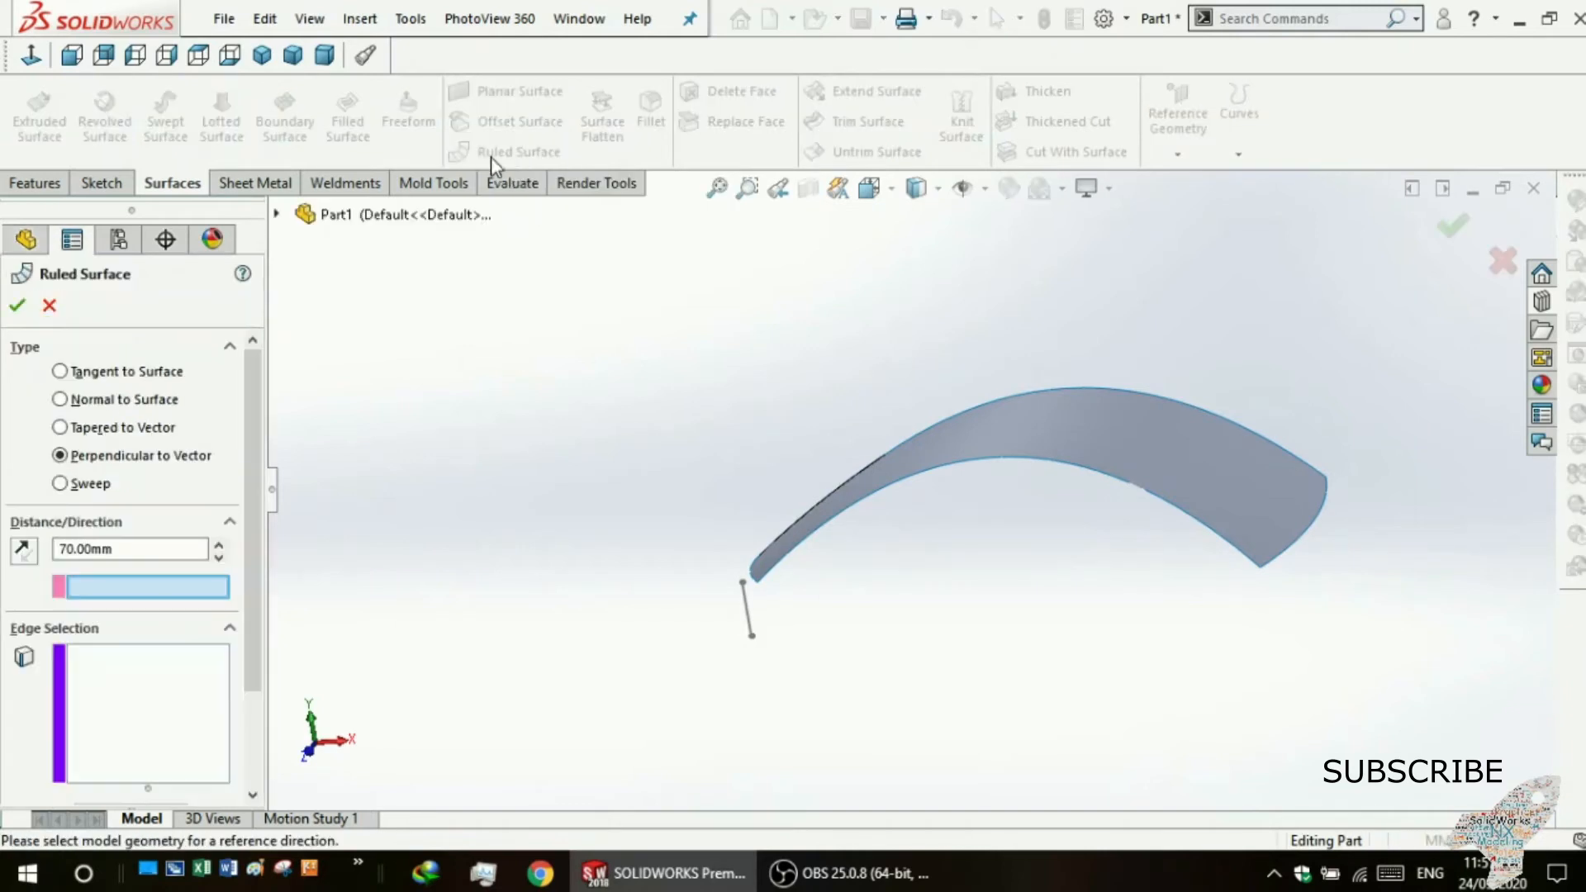
{"action": "left_click", "coordinate": [62, 484]}
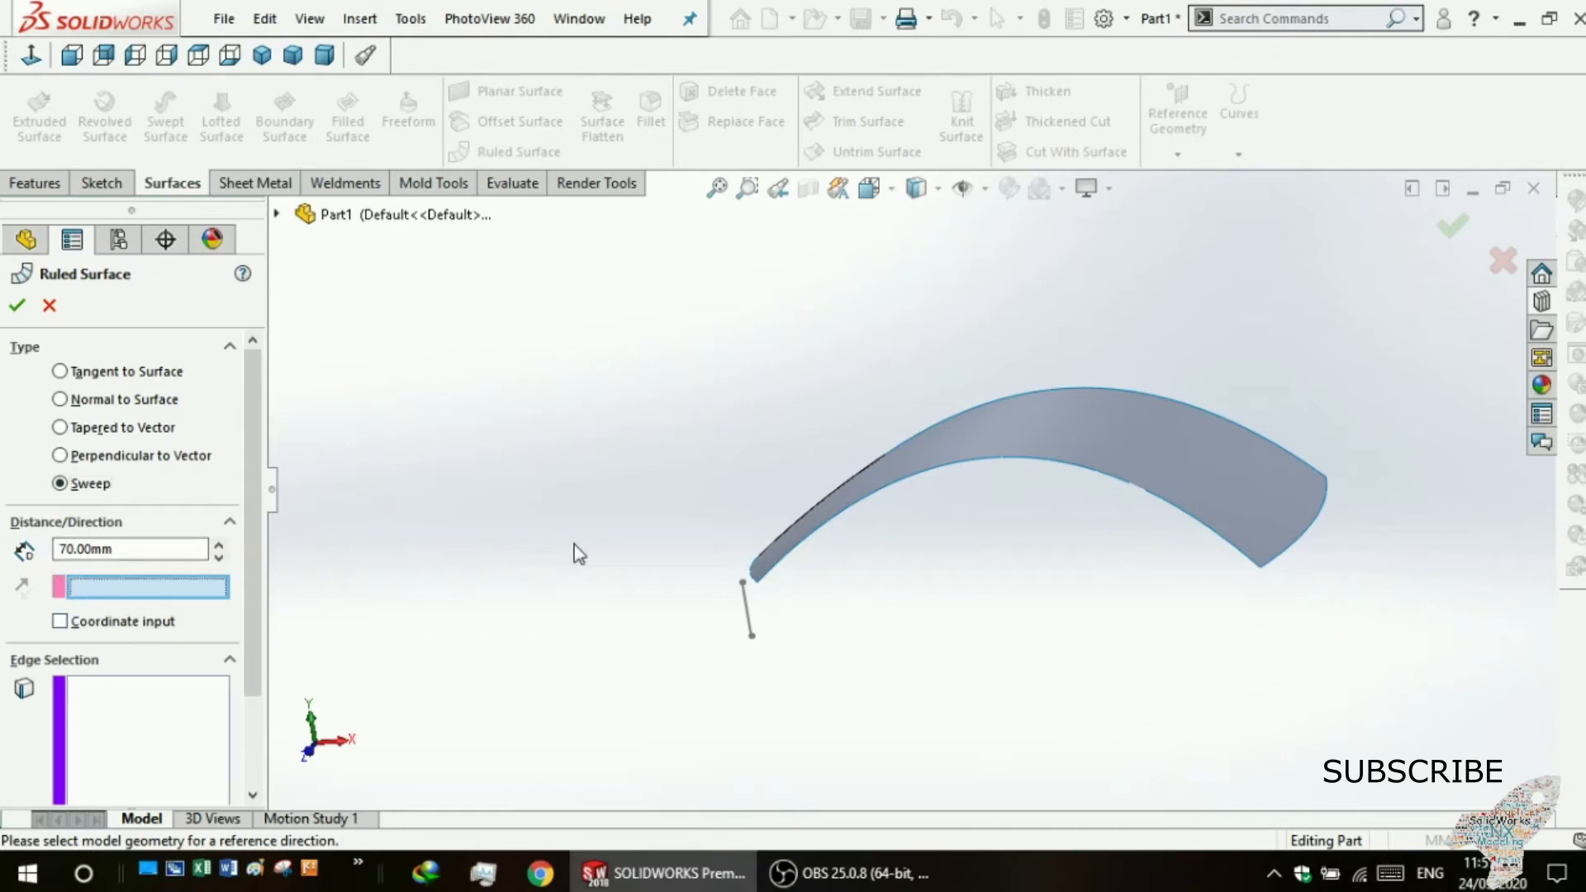
{"action": "scroll", "coordinate": [744, 615], "scroll_direction": "down", "scroll_amount": 3}
{"action": "left_click", "coordinate": [737, 597]}
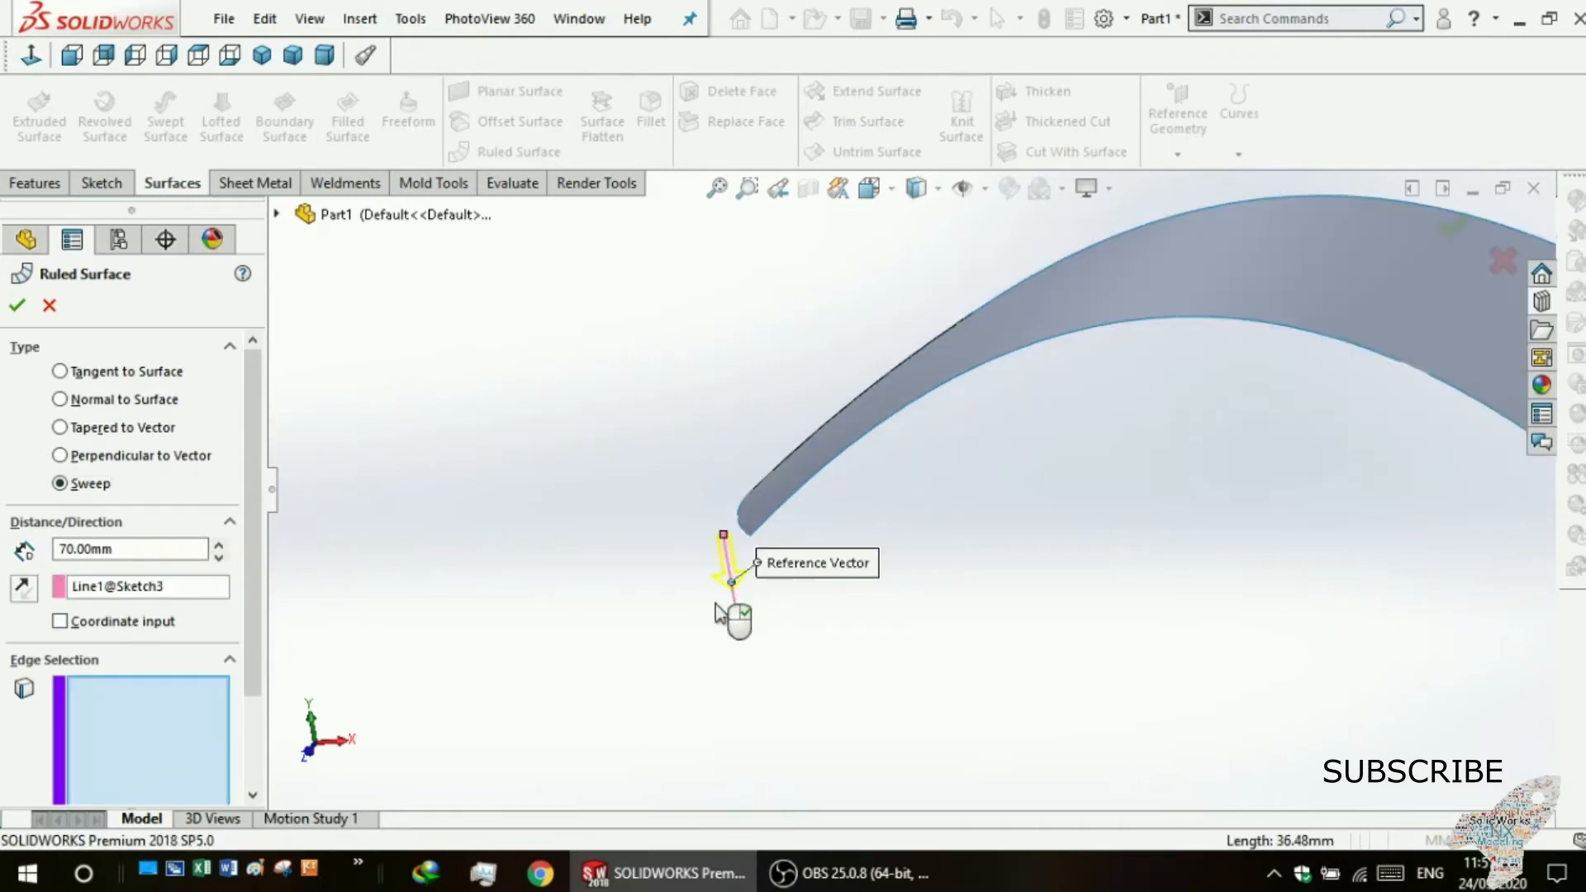
Select all four boundary edges of the arched surface for the swept ruled surface and inspect the preview.
{"action": "left_click", "coordinate": [128, 702]}
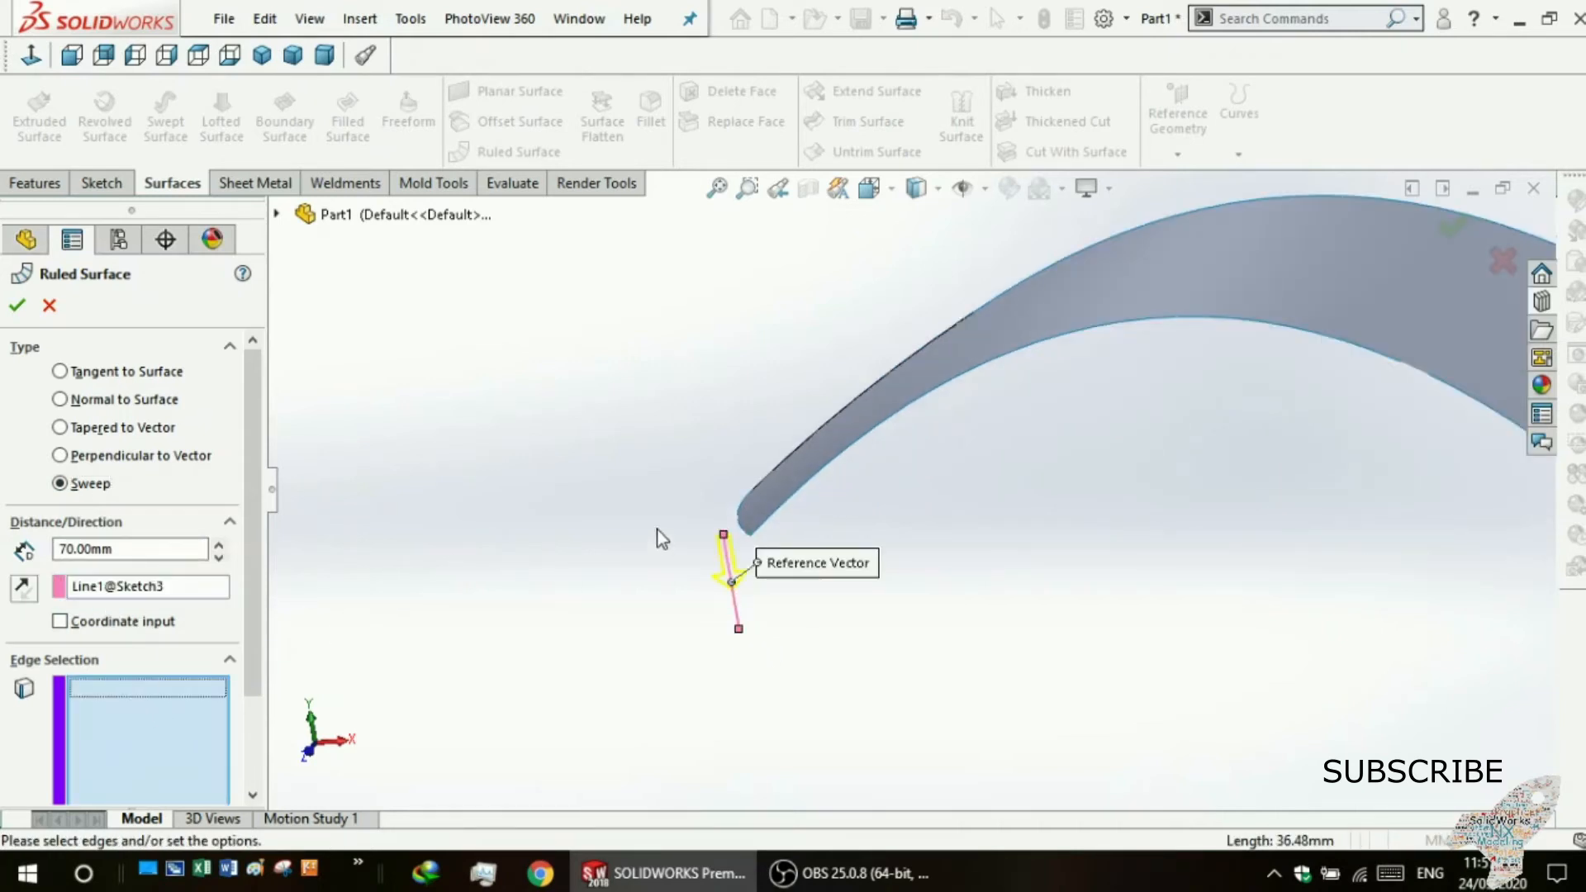
{"action": "left_click", "coordinate": [744, 527]}
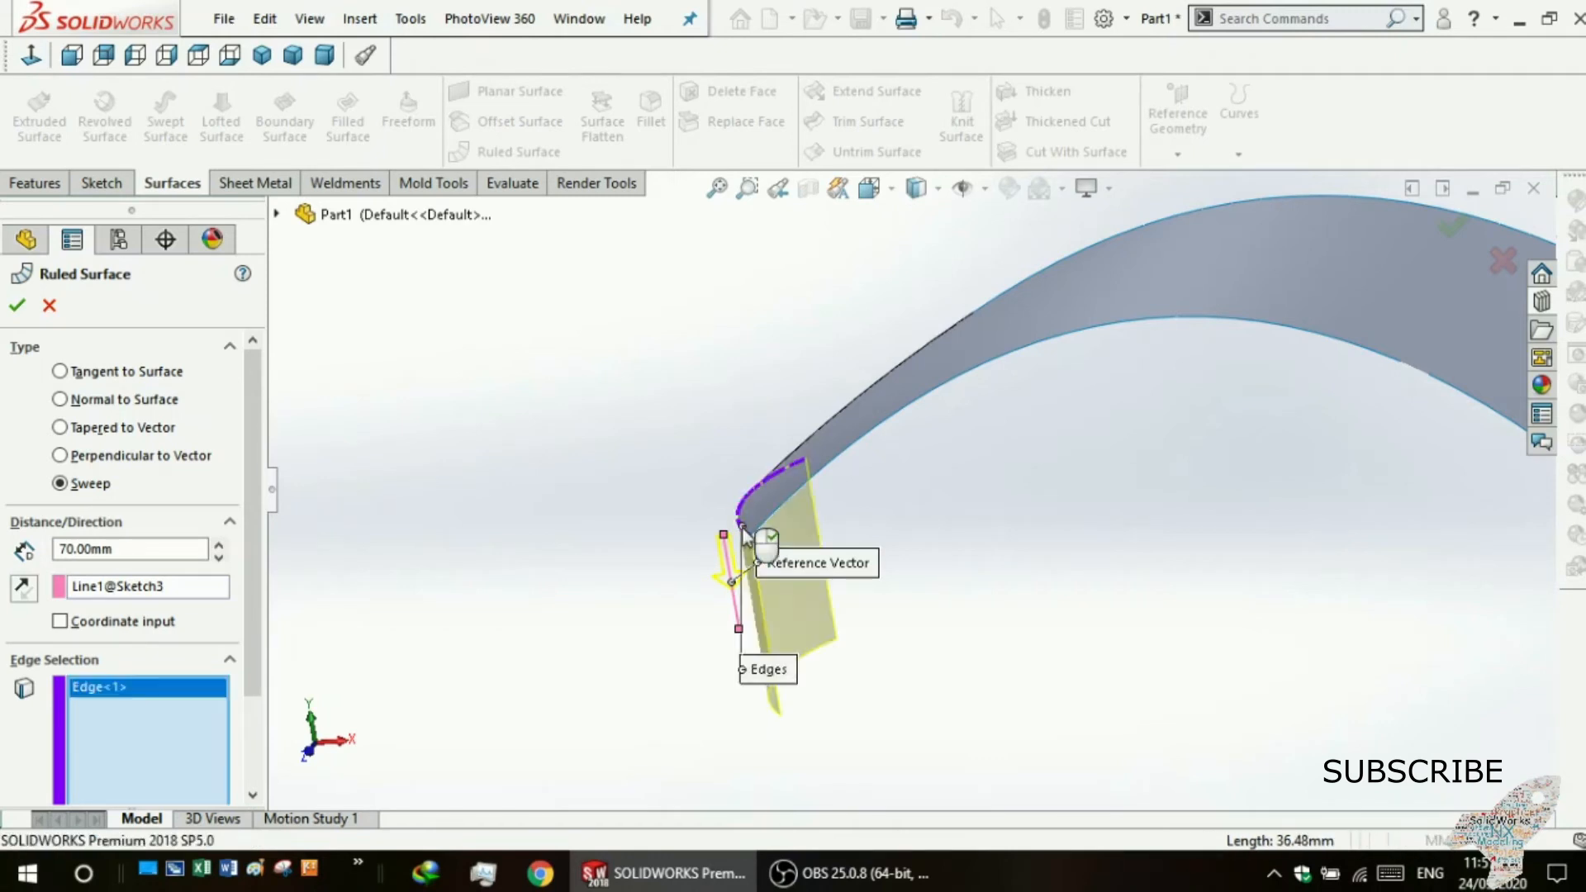
{"action": "left_click", "coordinate": [958, 392]}
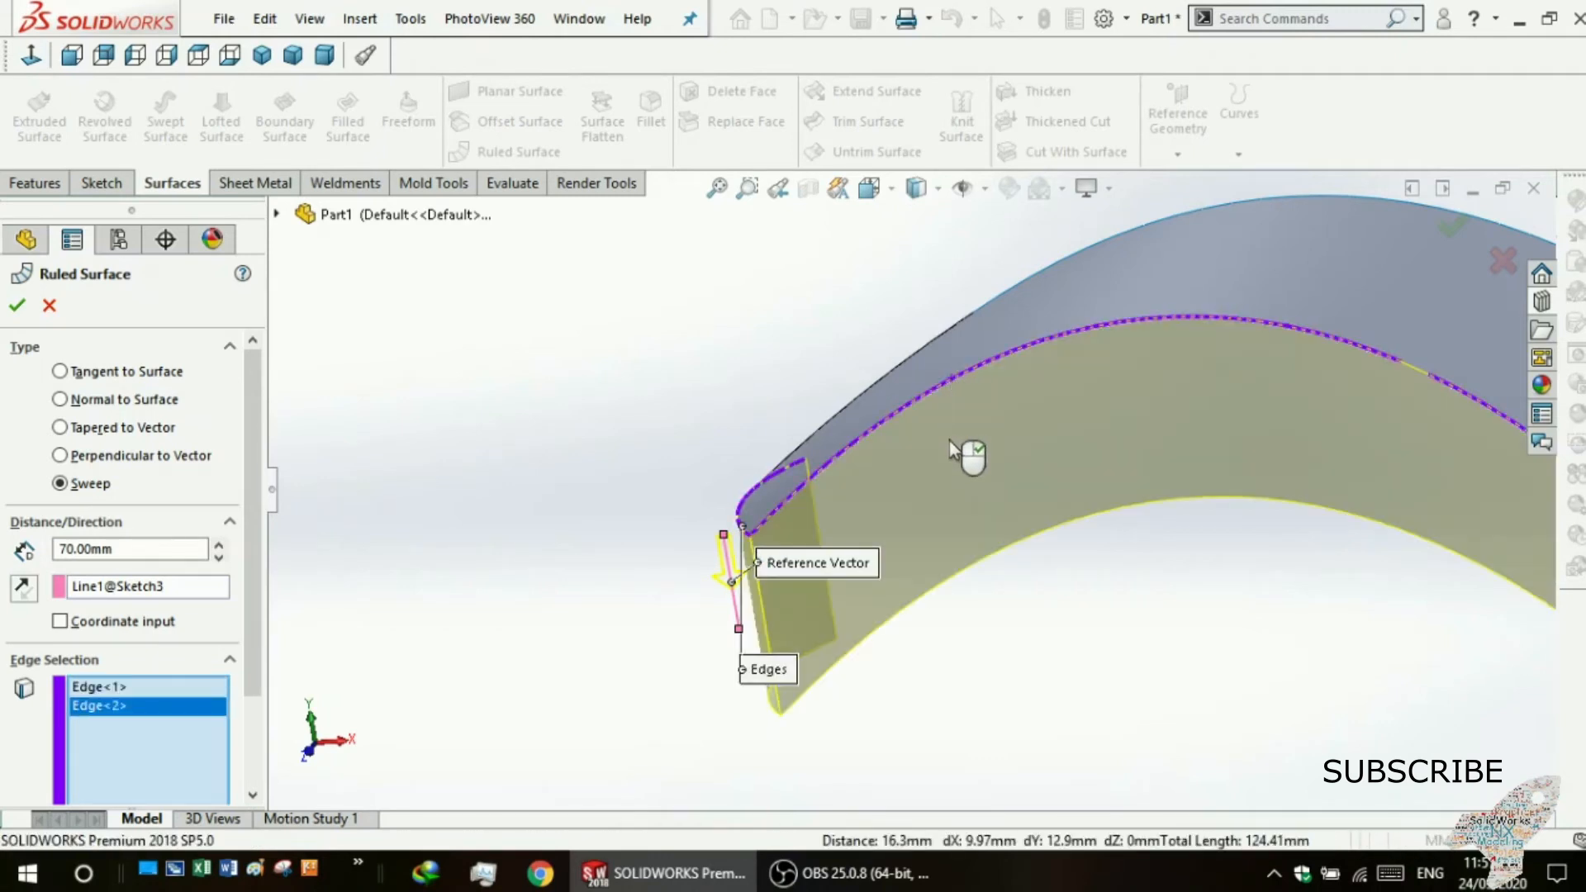
{"action": "scroll", "coordinate": [1092, 562], "scroll_direction": "up", "scroll_amount": 1}
{"action": "middle_click_drag", "start_coordinate": [1092, 561], "coordinate": [1118, 606]}
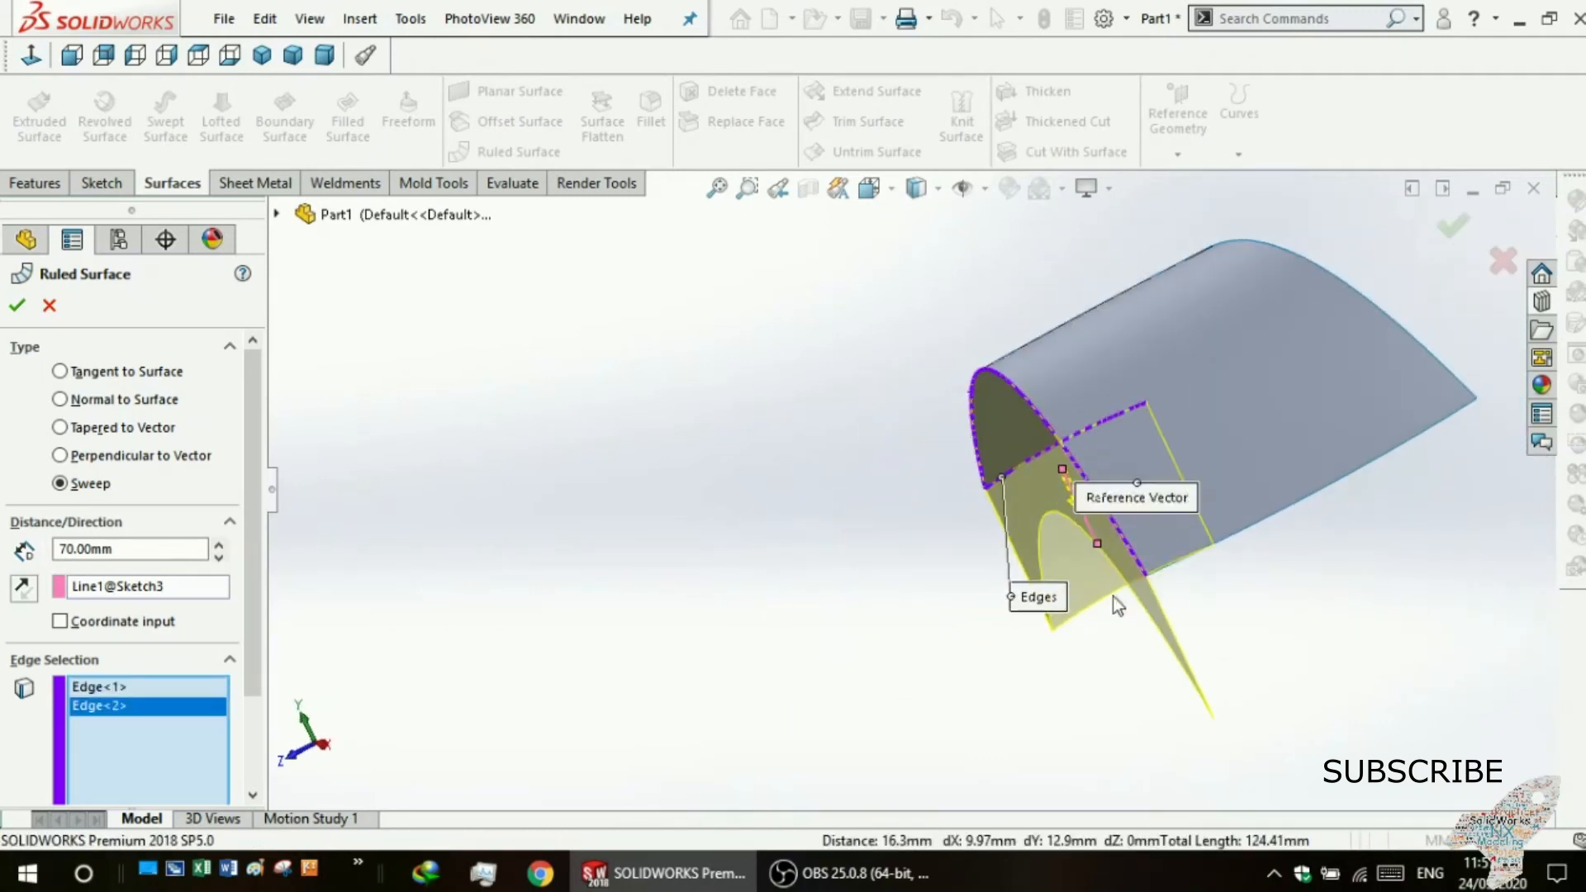
{"action": "left_click", "coordinate": [1221, 550]}
{"action": "middle_click_drag", "start_coordinate": [1231, 577], "coordinate": [1112, 647]}
{"action": "left_click", "coordinate": [971, 501]}
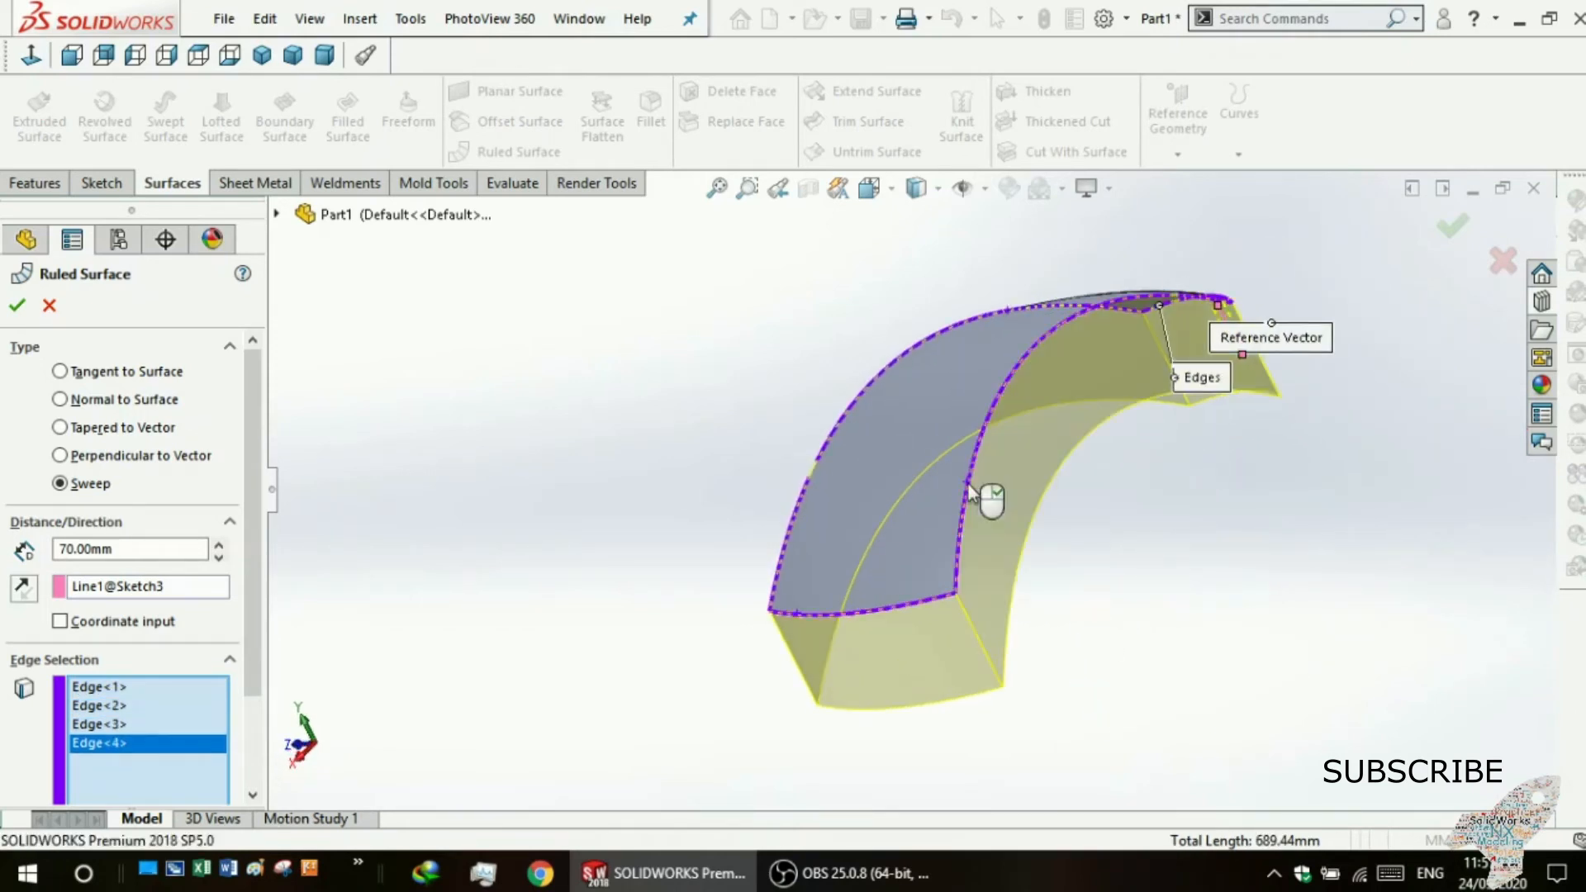
{"action": "middle_click_drag", "start_coordinate": [1150, 549], "coordinate": [575, 624]}
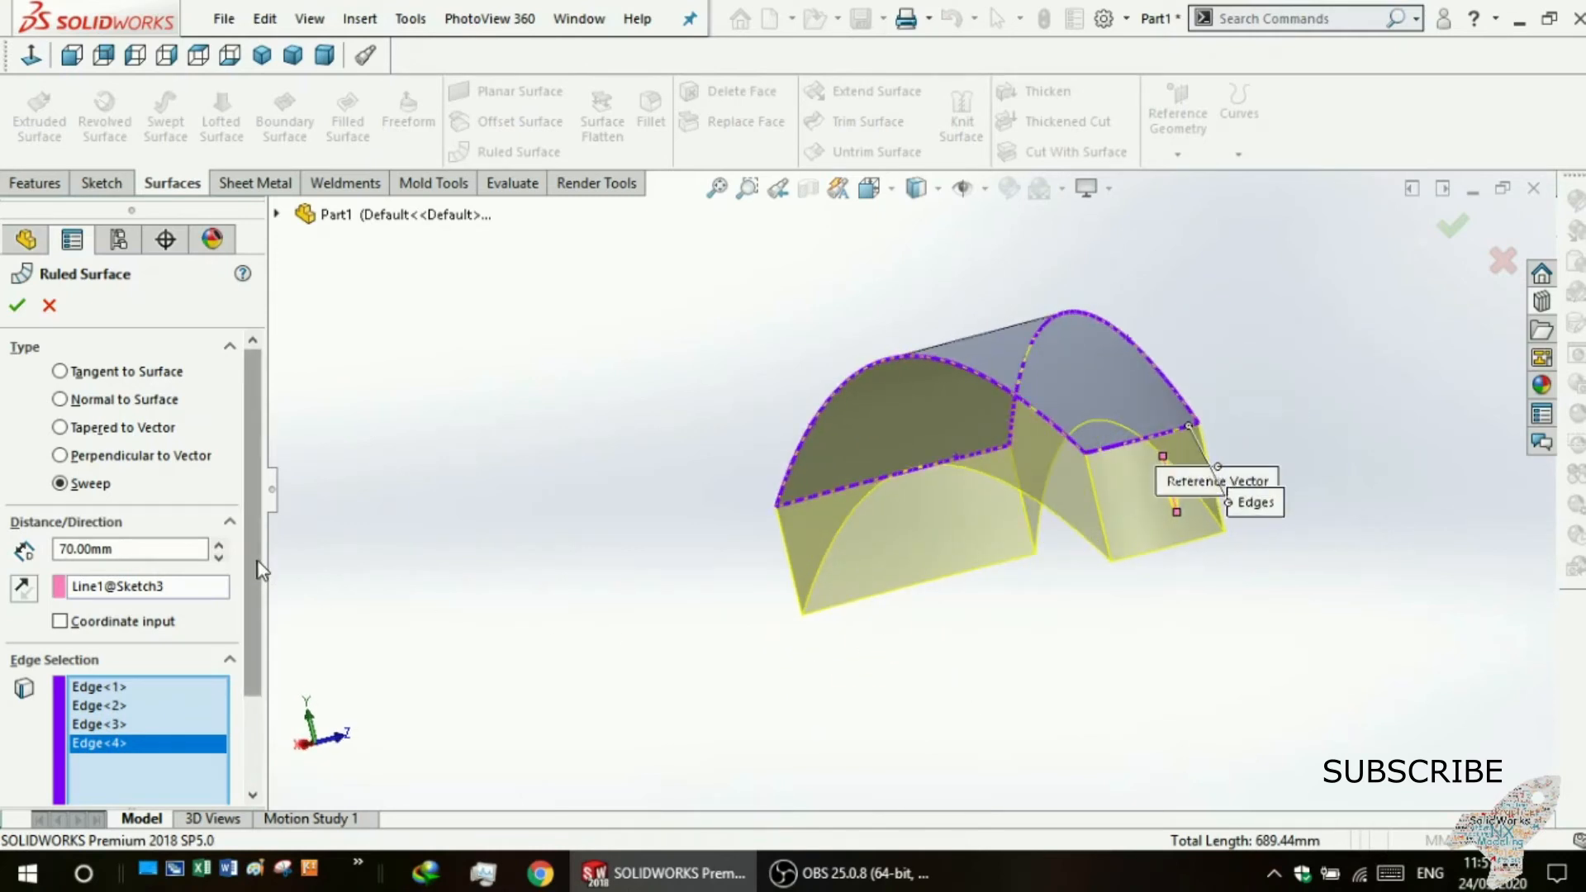
{"action": "scroll", "coordinate": [255, 597], "scroll_direction": "down", "scroll_amount": 3}
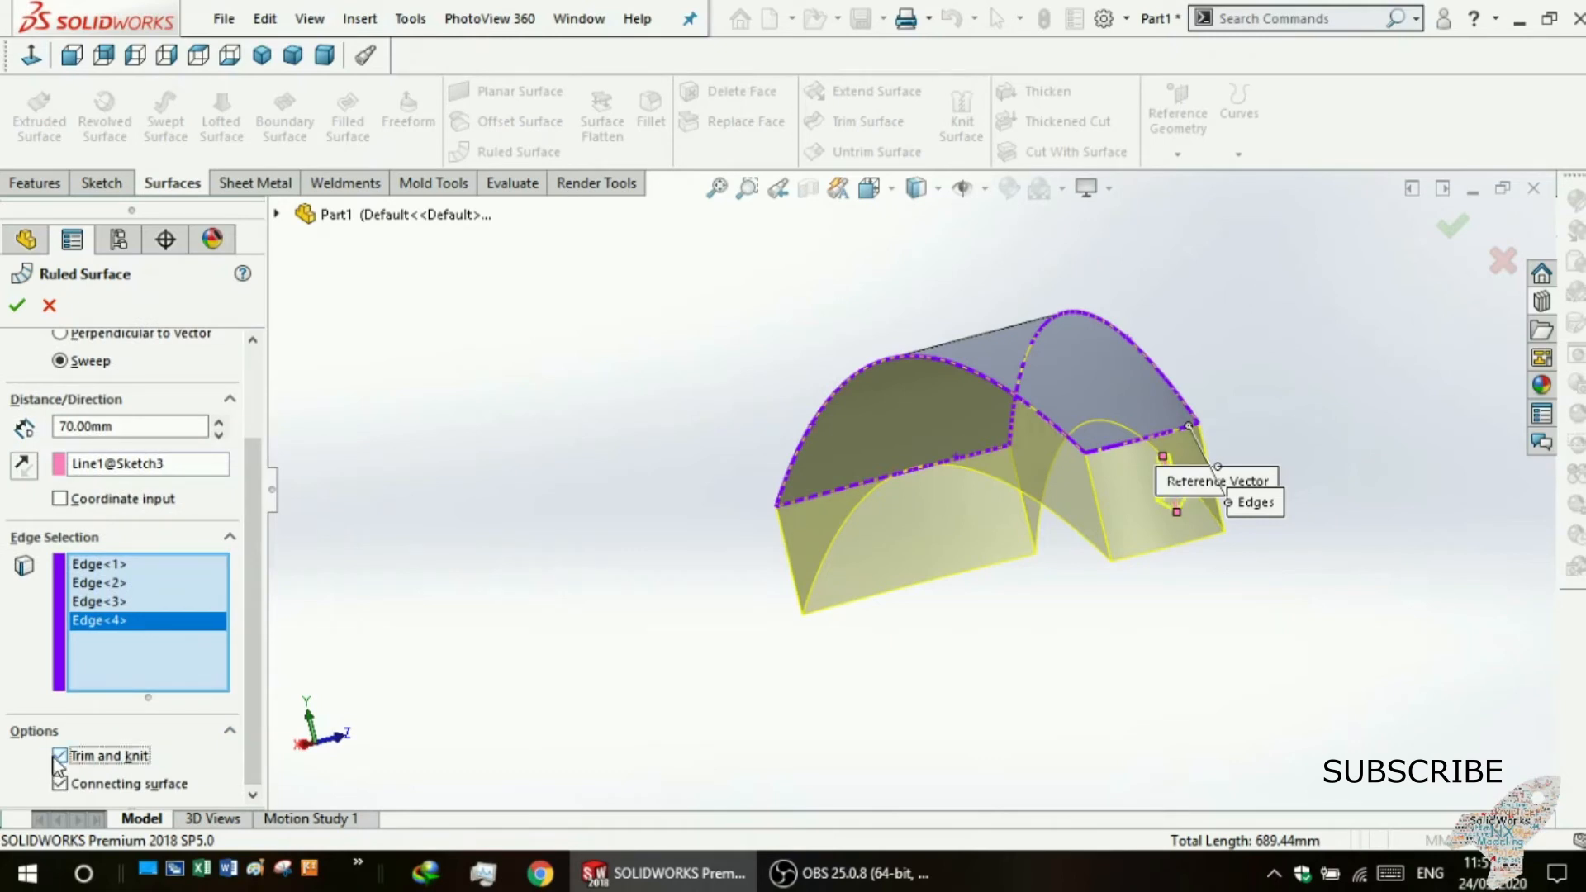
{"action": "middle_click_drag", "start_coordinate": [592, 543], "coordinate": [959, 417]}
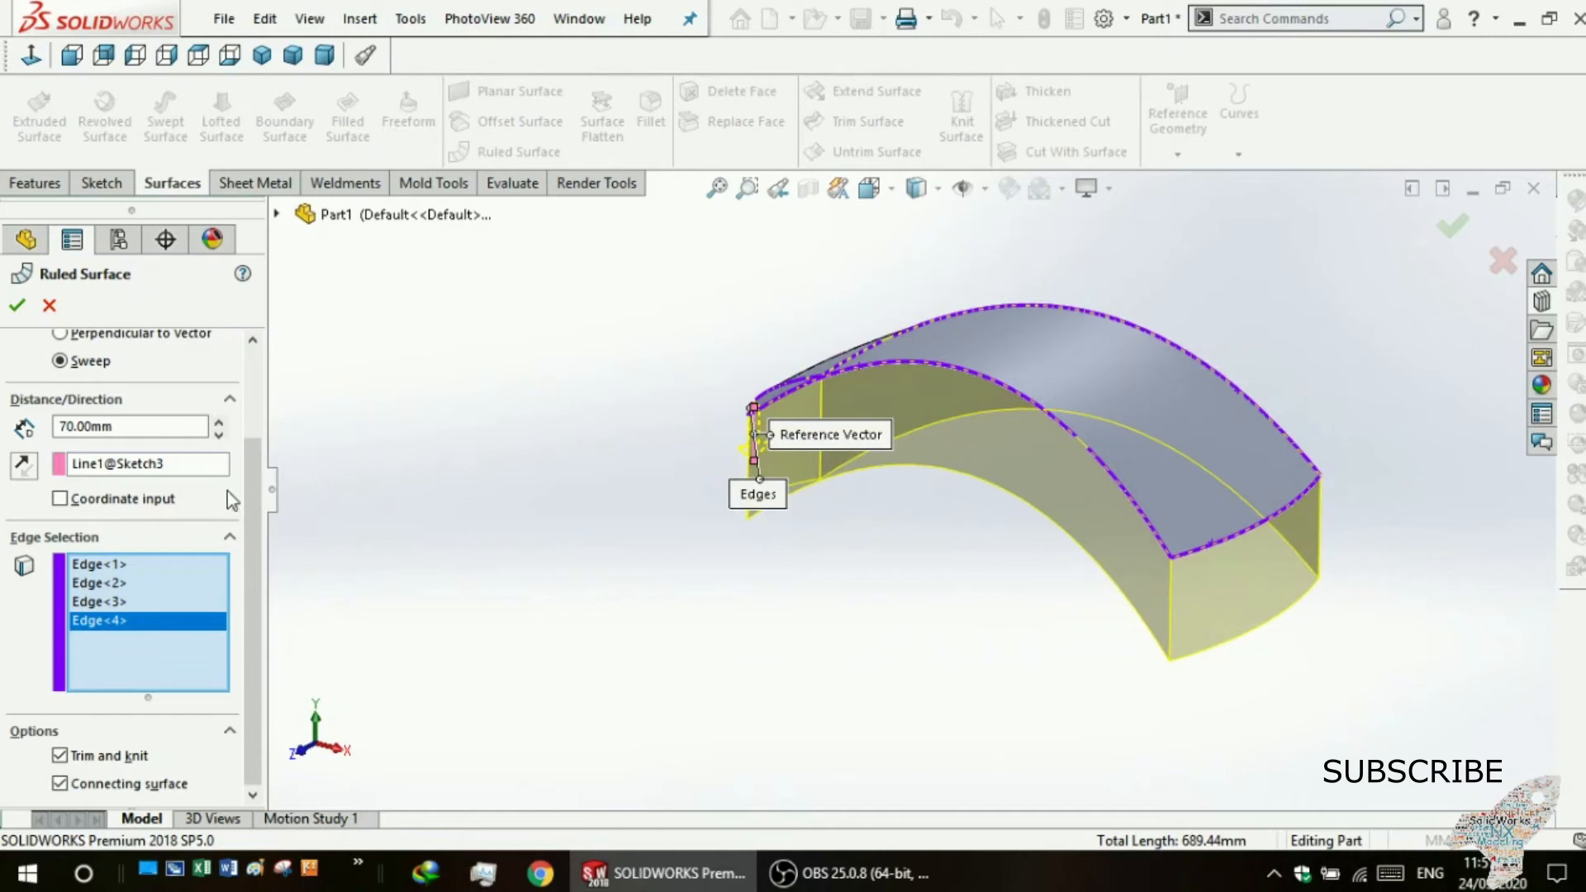
Define the sweep direction by coordinate input with X 1, Y 0, Z 0, create the ruled surface and inspect it.
{"action": "left_click", "coordinate": [60, 499]}
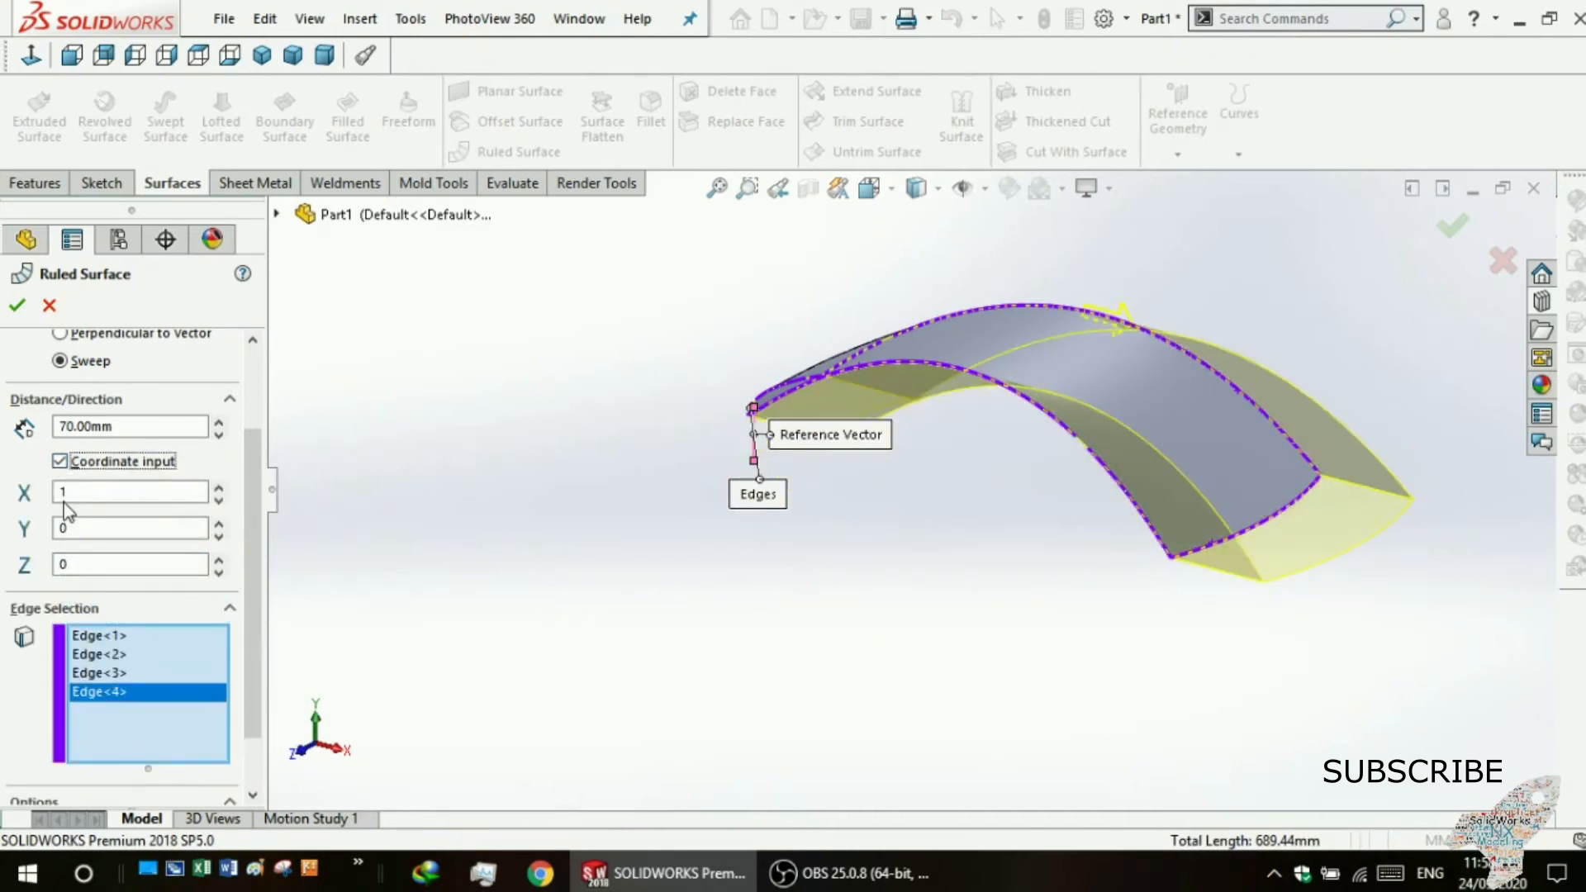
{"action": "middle_click_drag", "start_coordinate": [473, 498], "coordinate": [281, 570]}
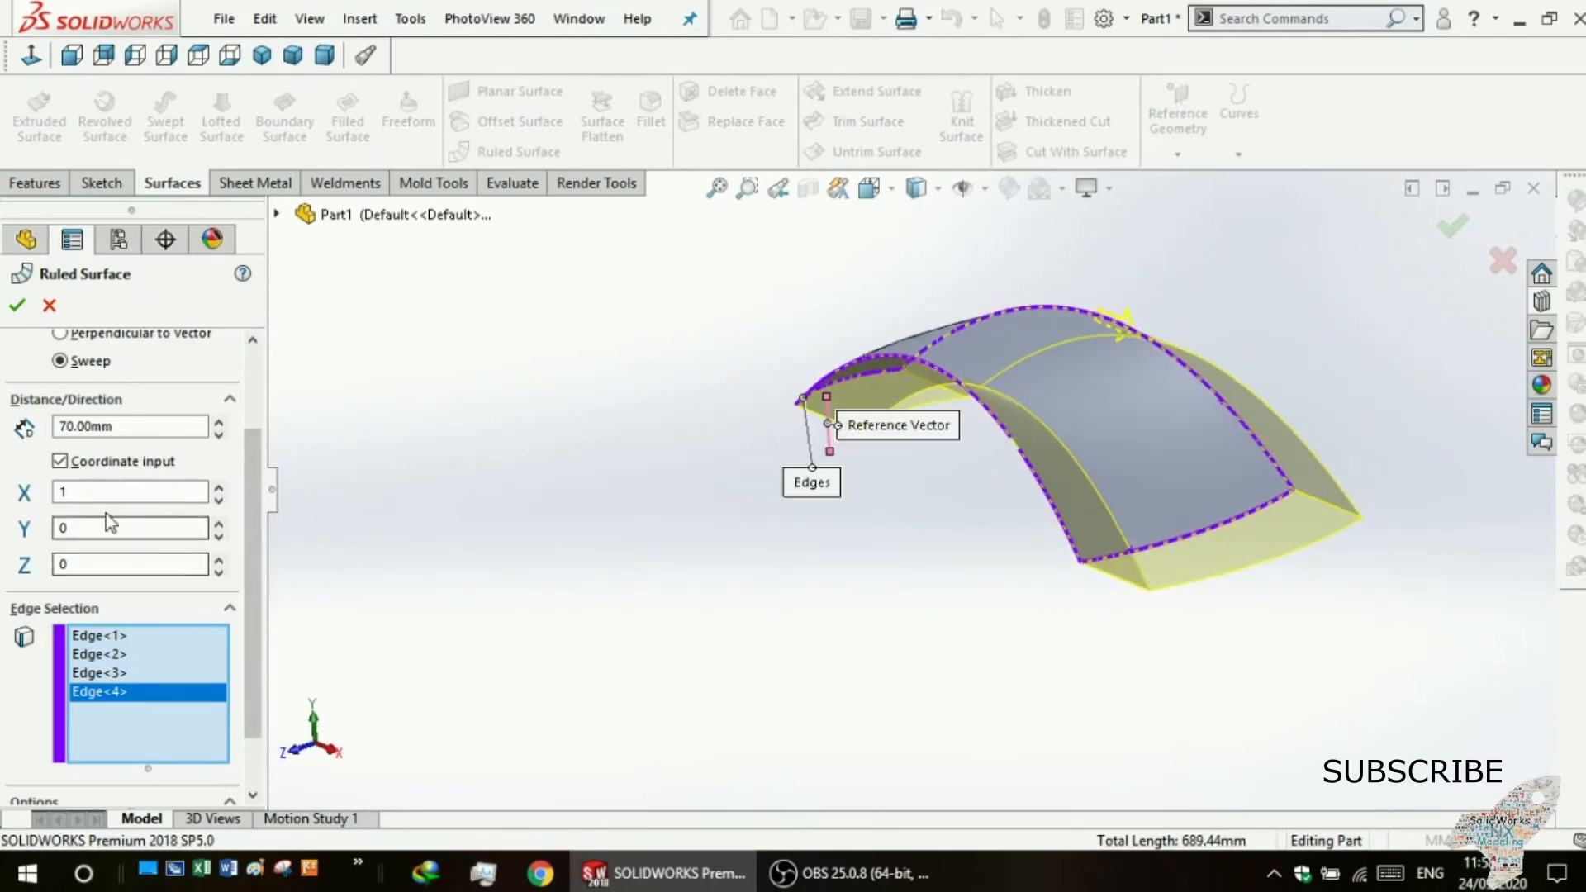
{"action": "middle_click_drag", "start_coordinate": [1061, 522], "coordinate": [975, 562]}
{"action": "left_click", "coordinate": [16, 307]}
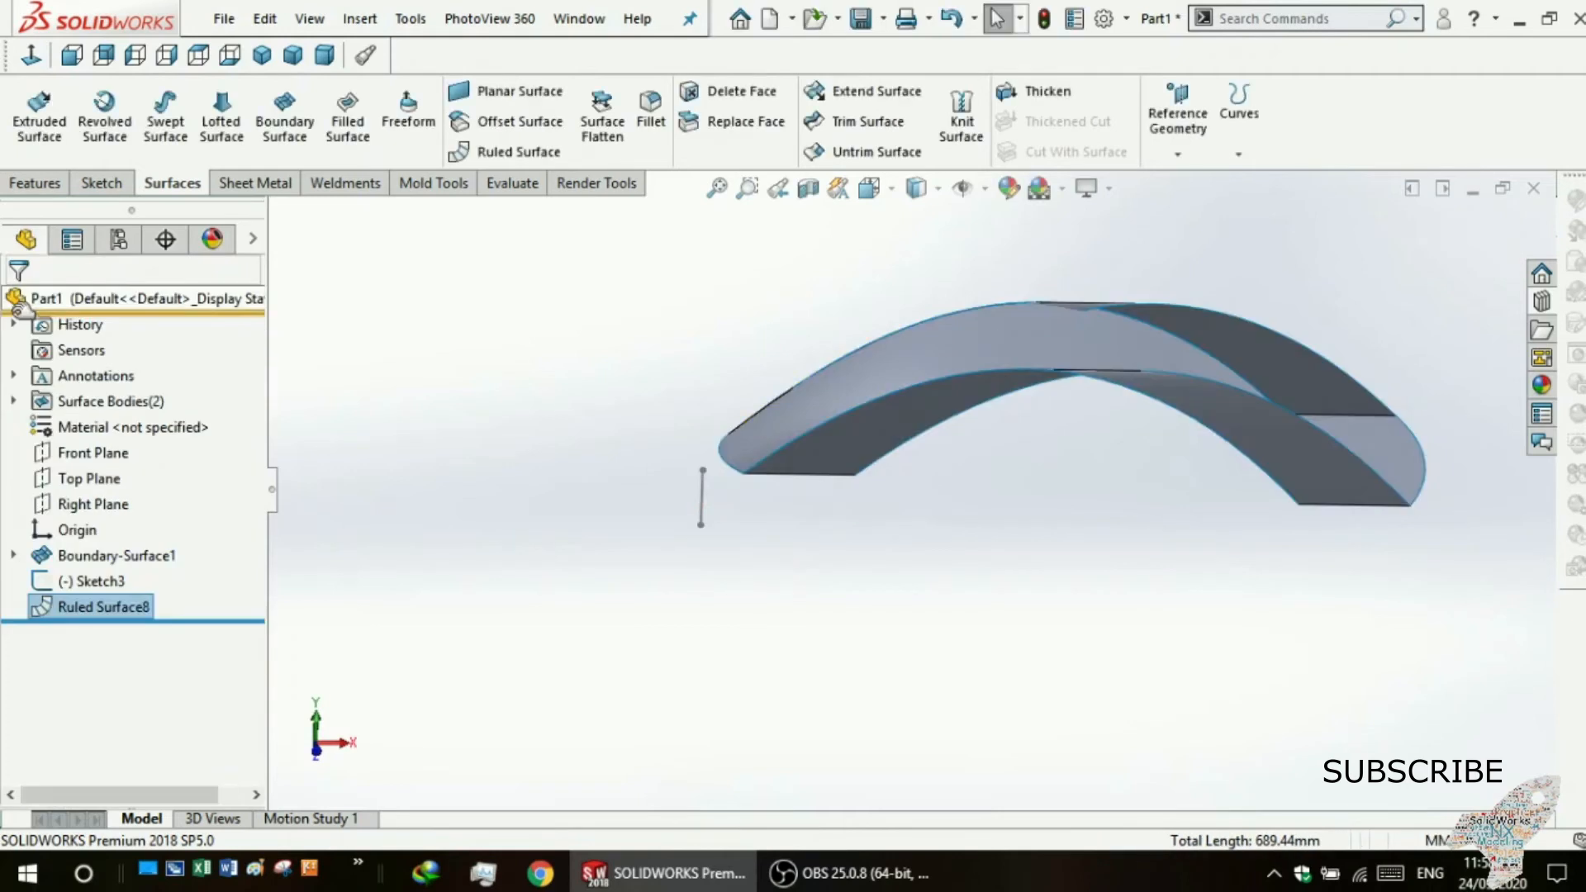
{"action": "middle_click_drag", "start_coordinate": [442, 426], "coordinate": [387, 539]}
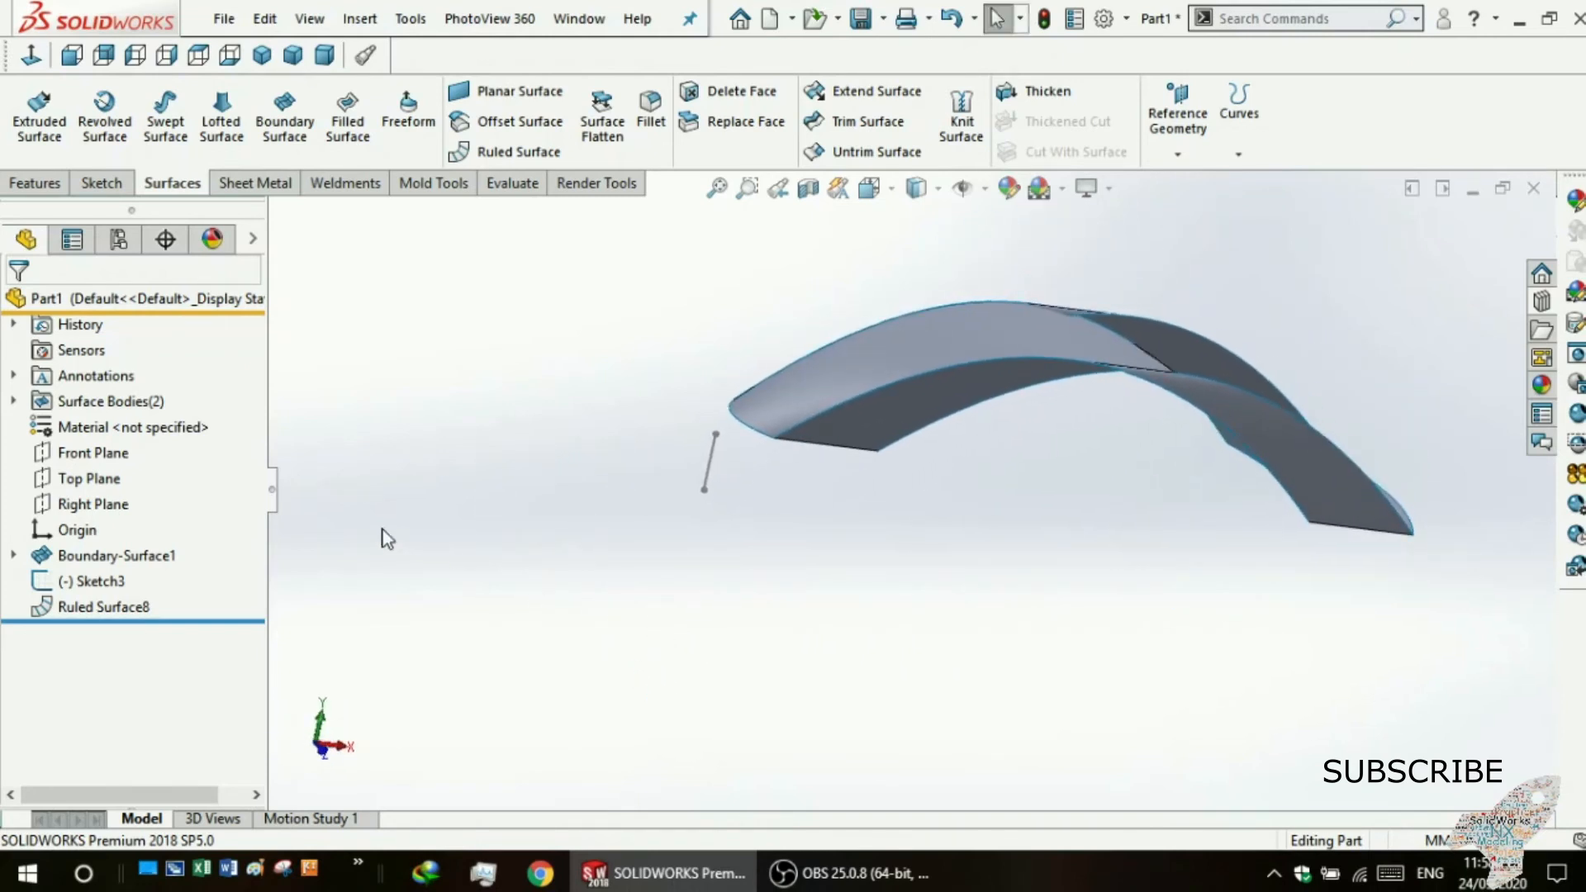
Reopen the swept ruled surface, set its Y direction component to -1, apply the edit and inspect the flanges.
{"action": "left_click", "coordinate": [127, 607]}
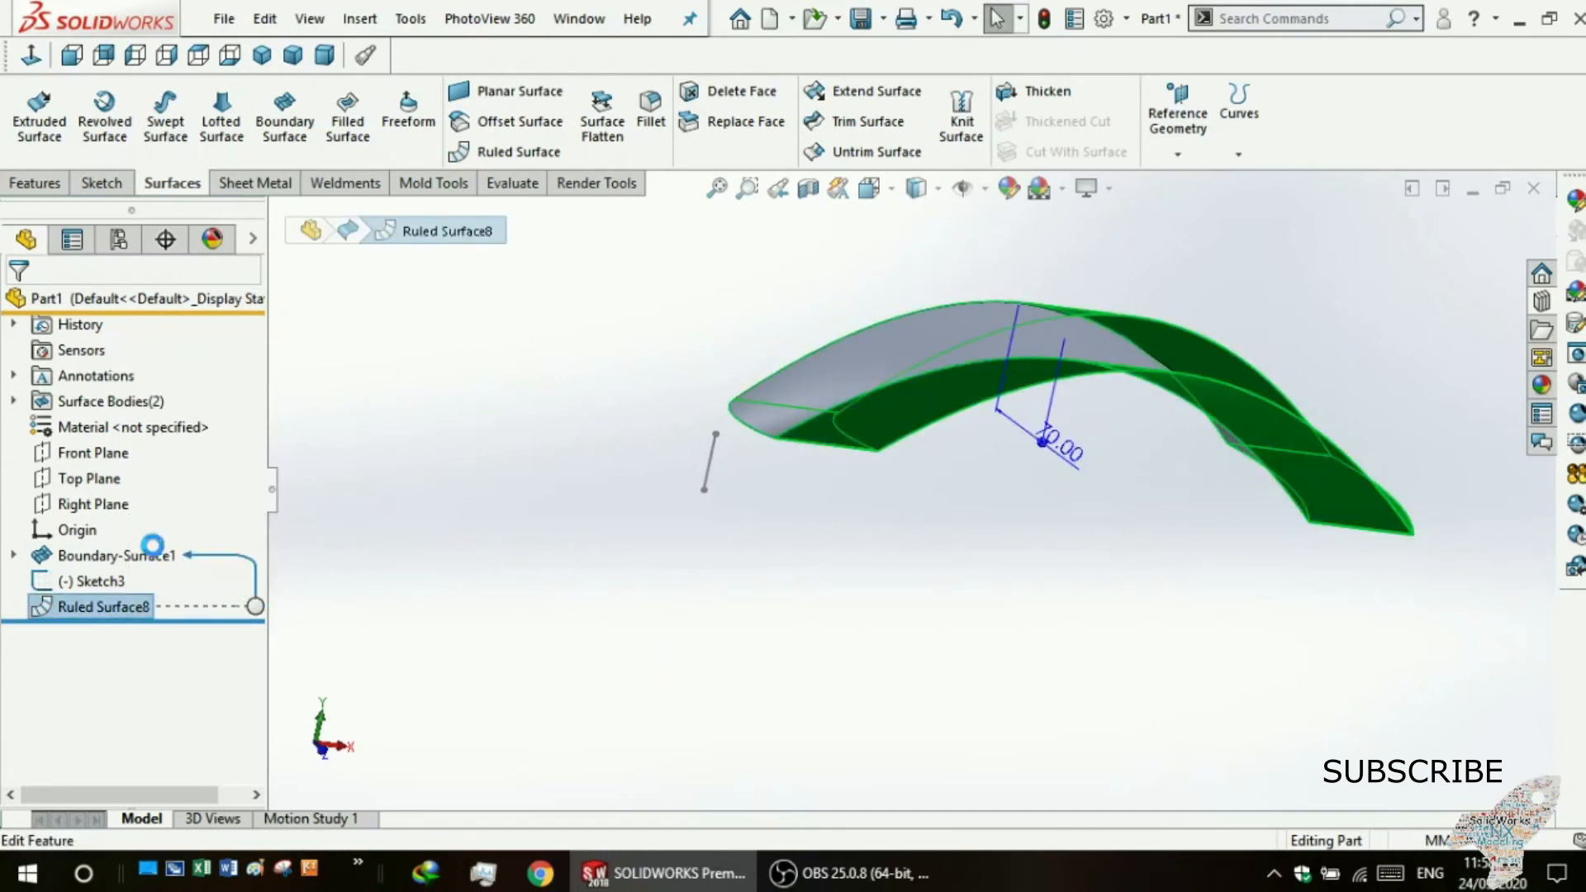
{"action": "left_click", "coordinate": [148, 541]}
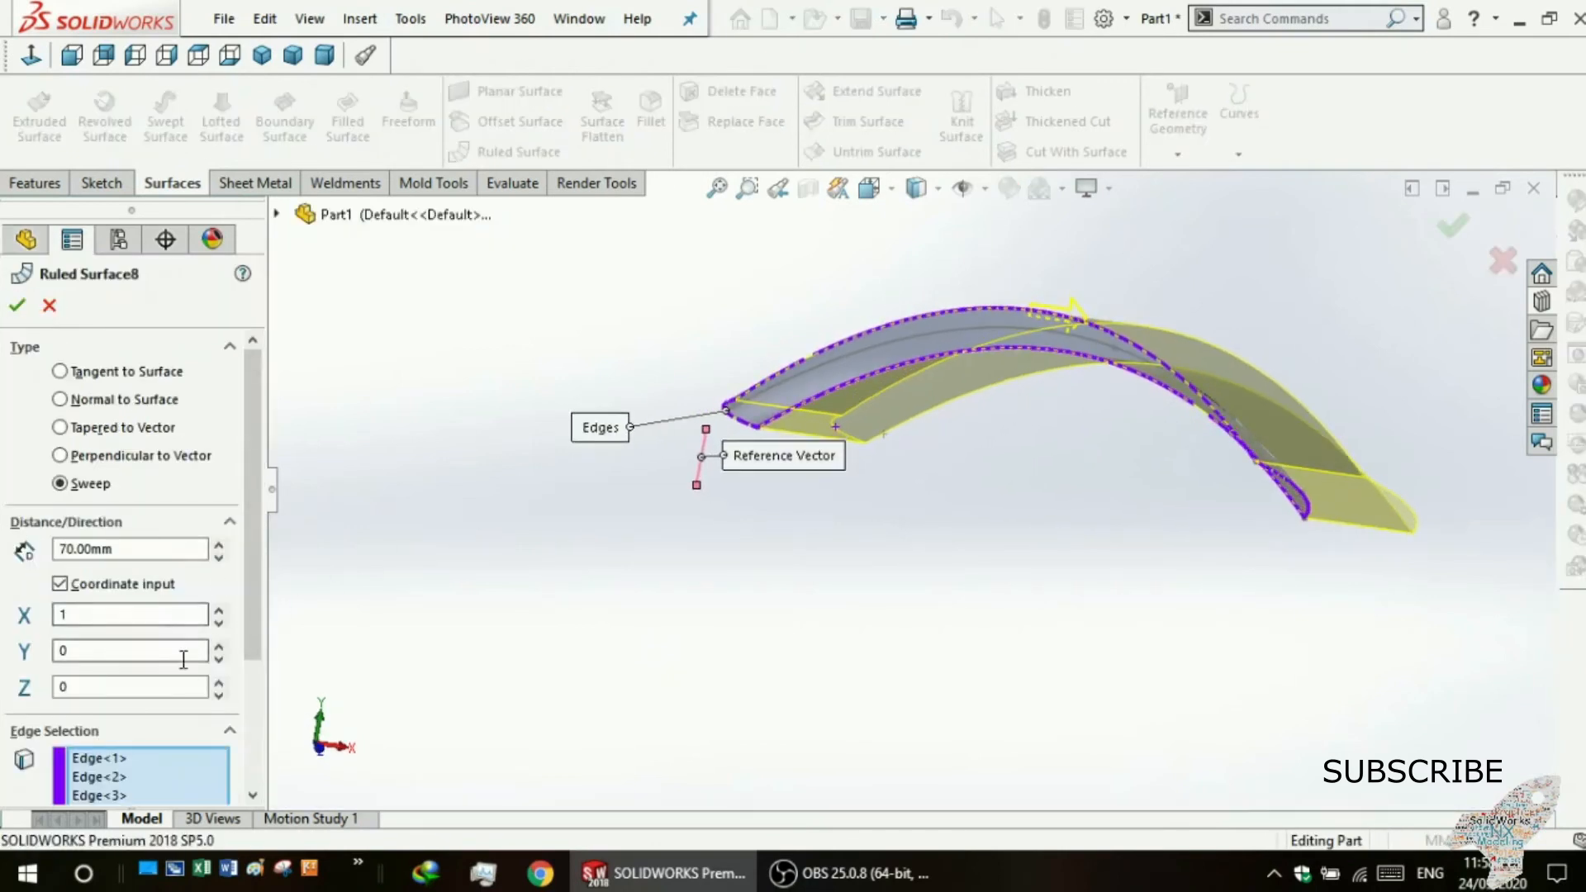
{"action": "left_click", "coordinate": [218, 655]}
{"action": "middle_click_drag", "start_coordinate": [541, 603], "coordinate": [462, 564]}
{"action": "left_click", "coordinate": [16, 305]}
{"action": "middle_click_drag", "start_coordinate": [628, 508], "coordinate": [804, 535]}
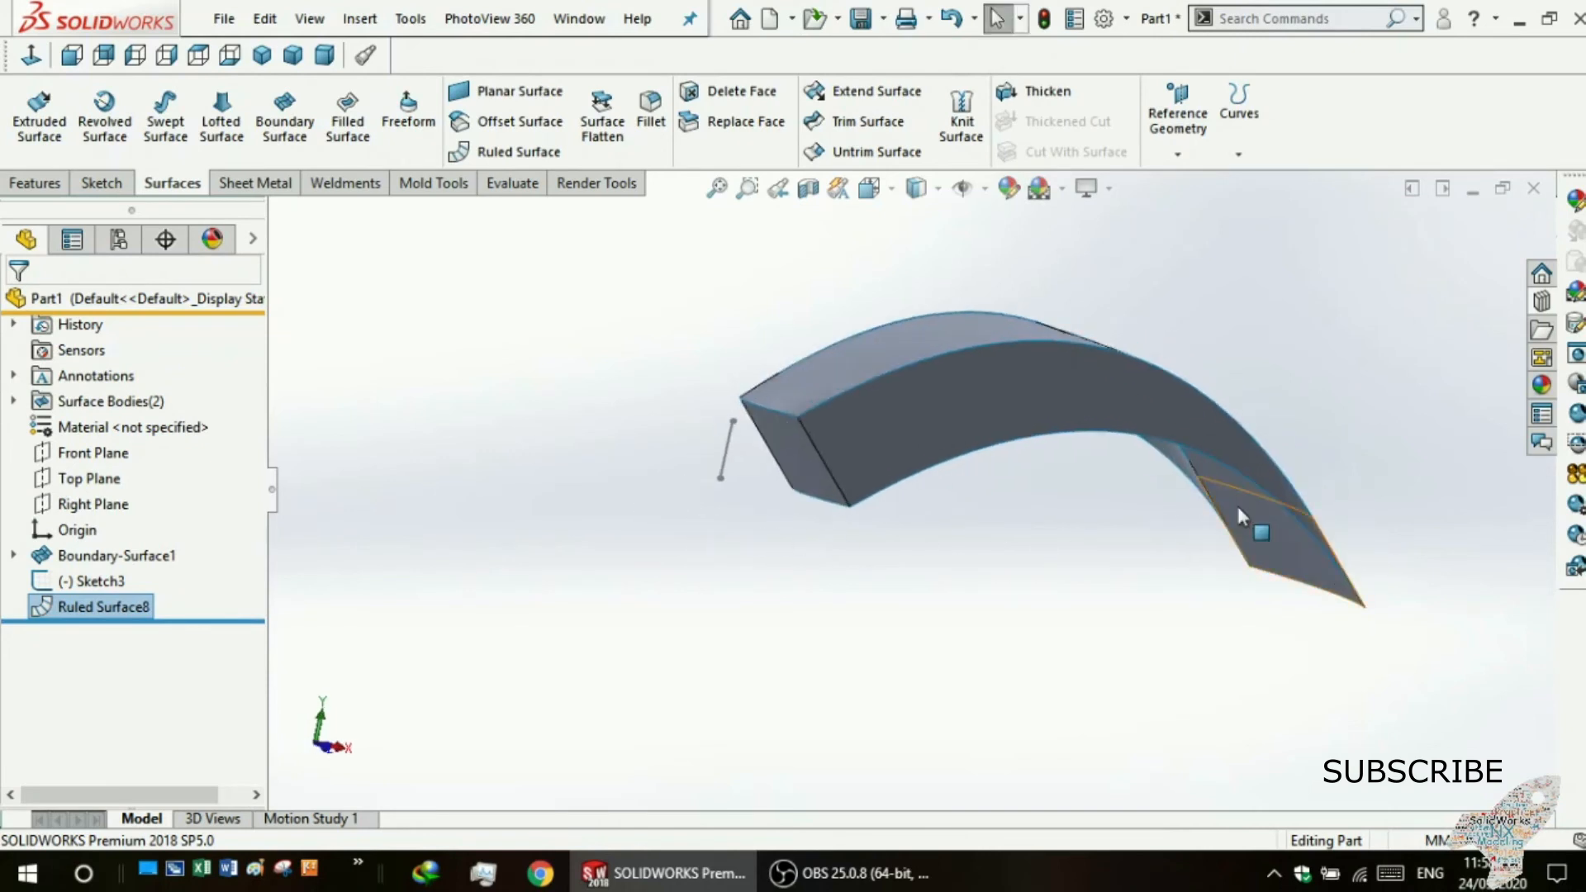
{"action": "middle_click_drag", "start_coordinate": [1073, 588], "coordinate": [1003, 609]}
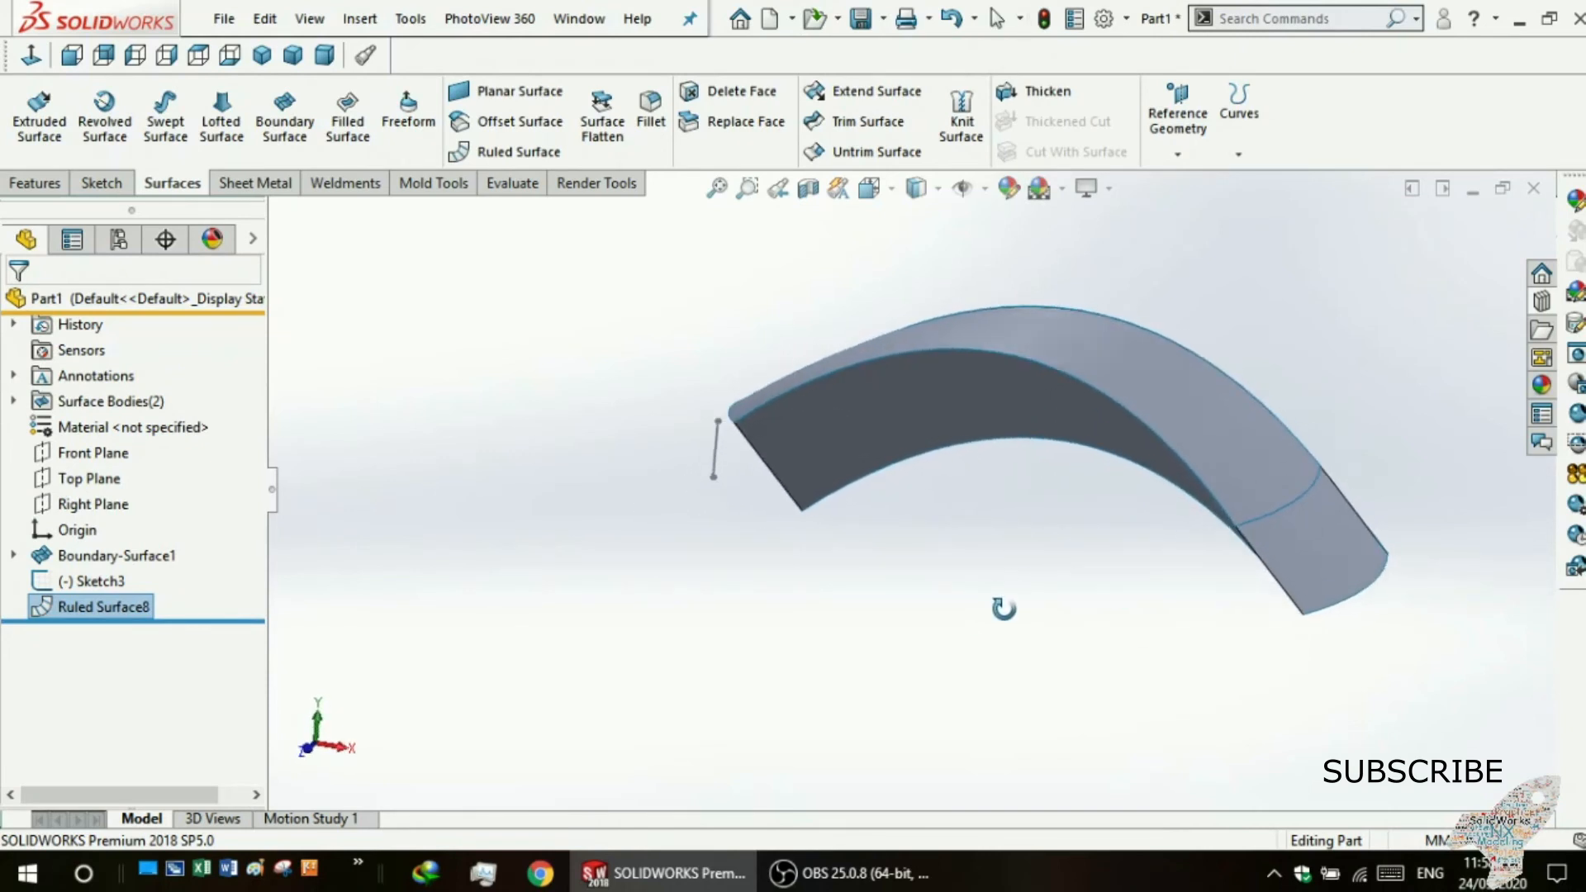
Edit the swept ruled surface's Z direction component to 1 and then 2, apply the edit and inspect the shape from several sides.
{"action": "left_click", "coordinate": [113, 607]}
{"action": "left_click", "coordinate": [77, 639]}
{"action": "left_click", "coordinate": [72, 613]}
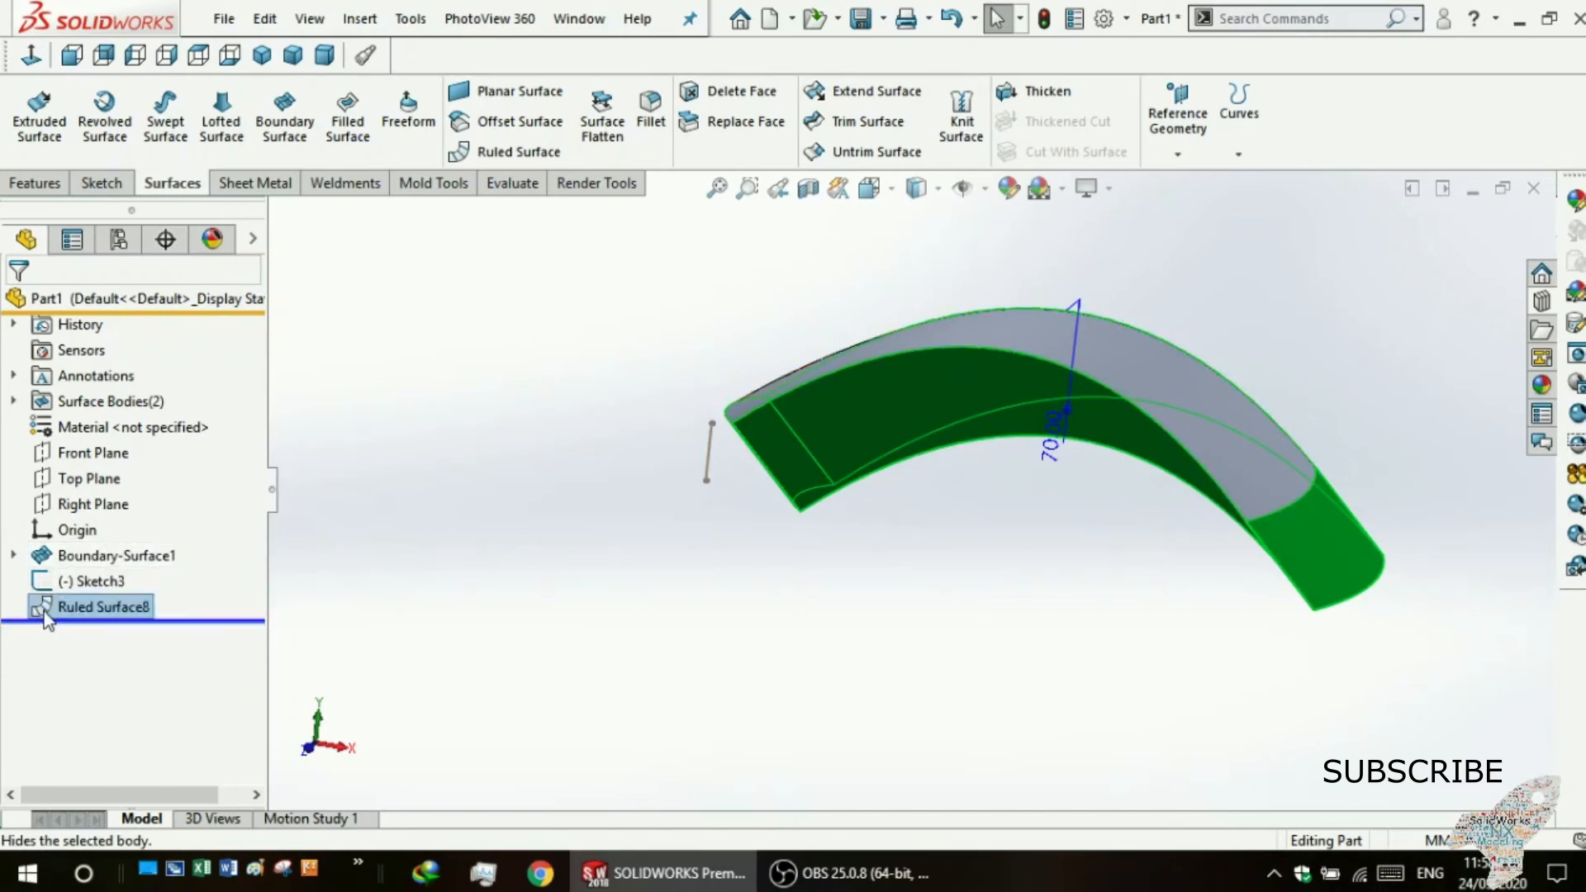
{"action": "left_click", "coordinate": [46, 611]}
{"action": "left_click", "coordinate": [71, 542]}
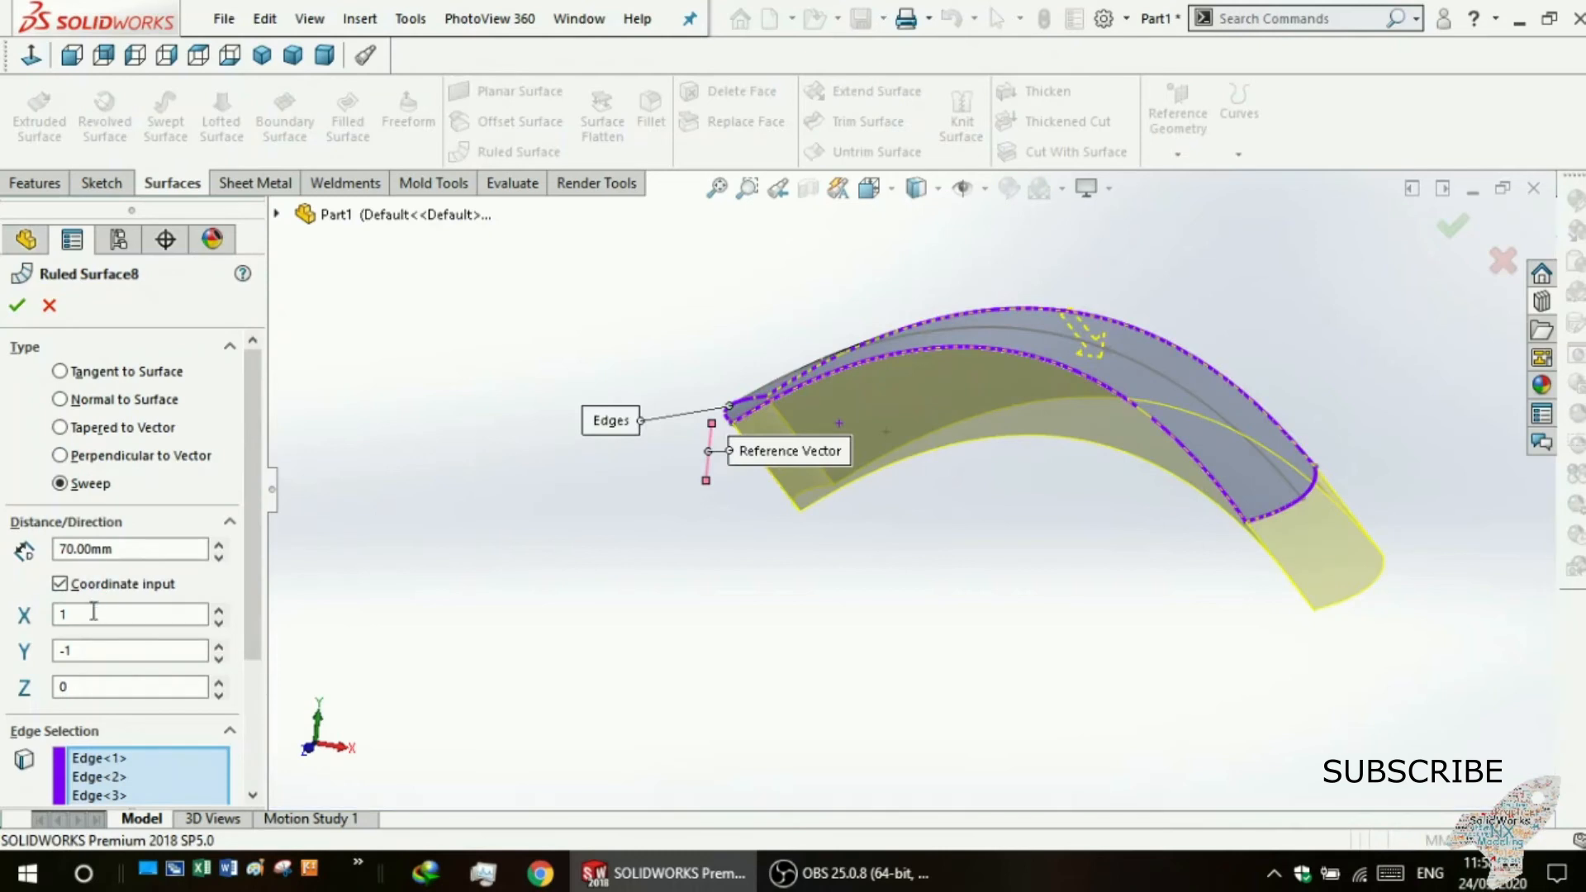
{"action": "left_click", "coordinate": [220, 682]}
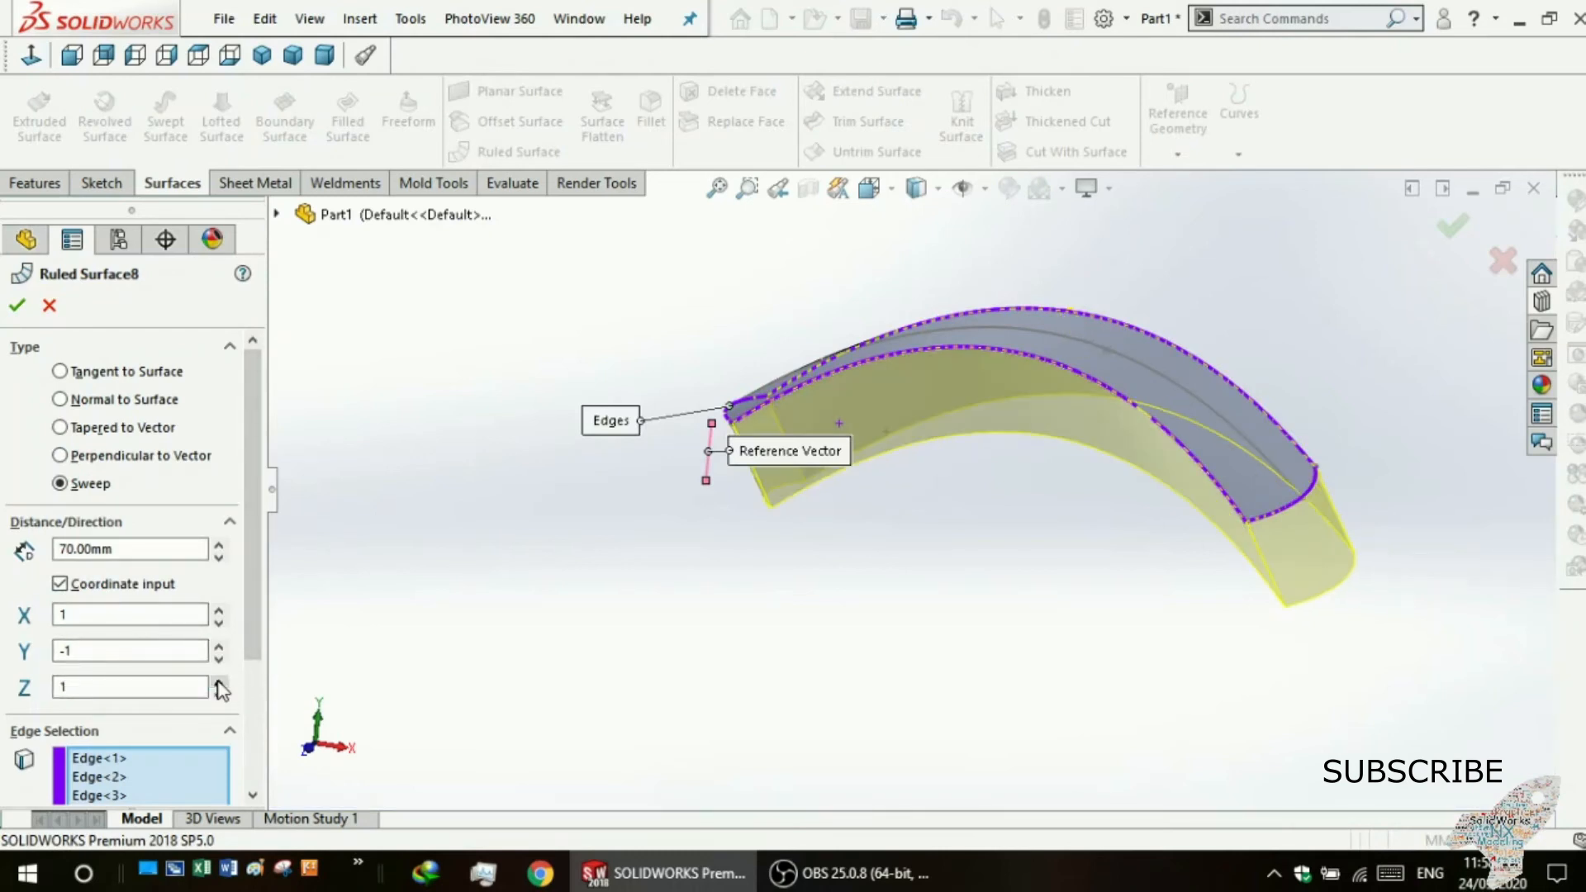
{"action": "middle_click_drag", "start_coordinate": [615, 630], "coordinate": [645, 607]}
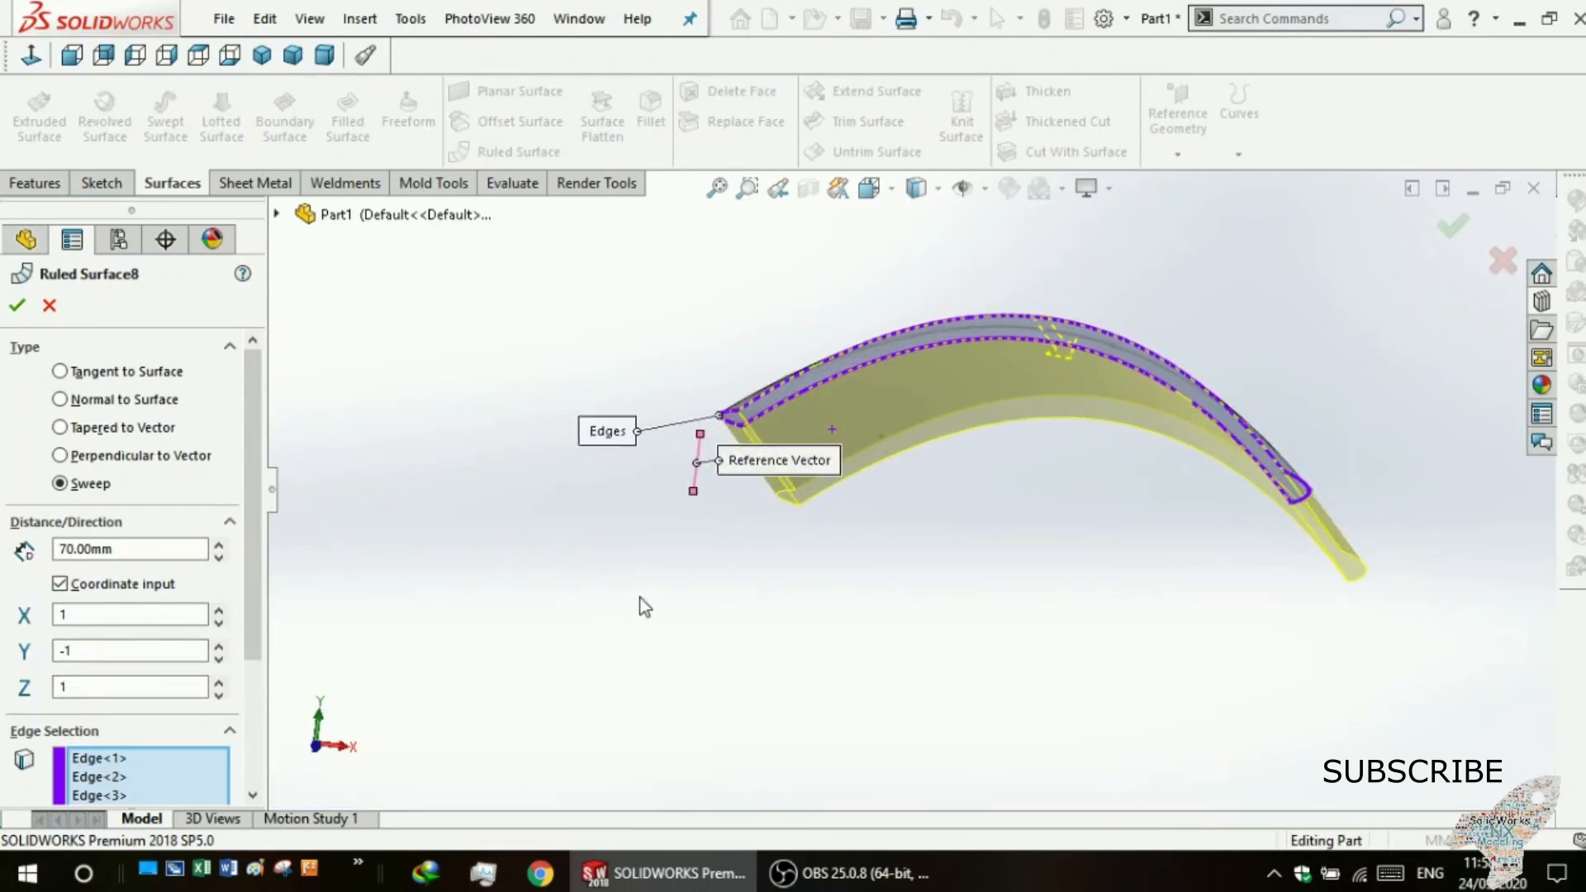
{"action": "left_click", "coordinate": [220, 682]}
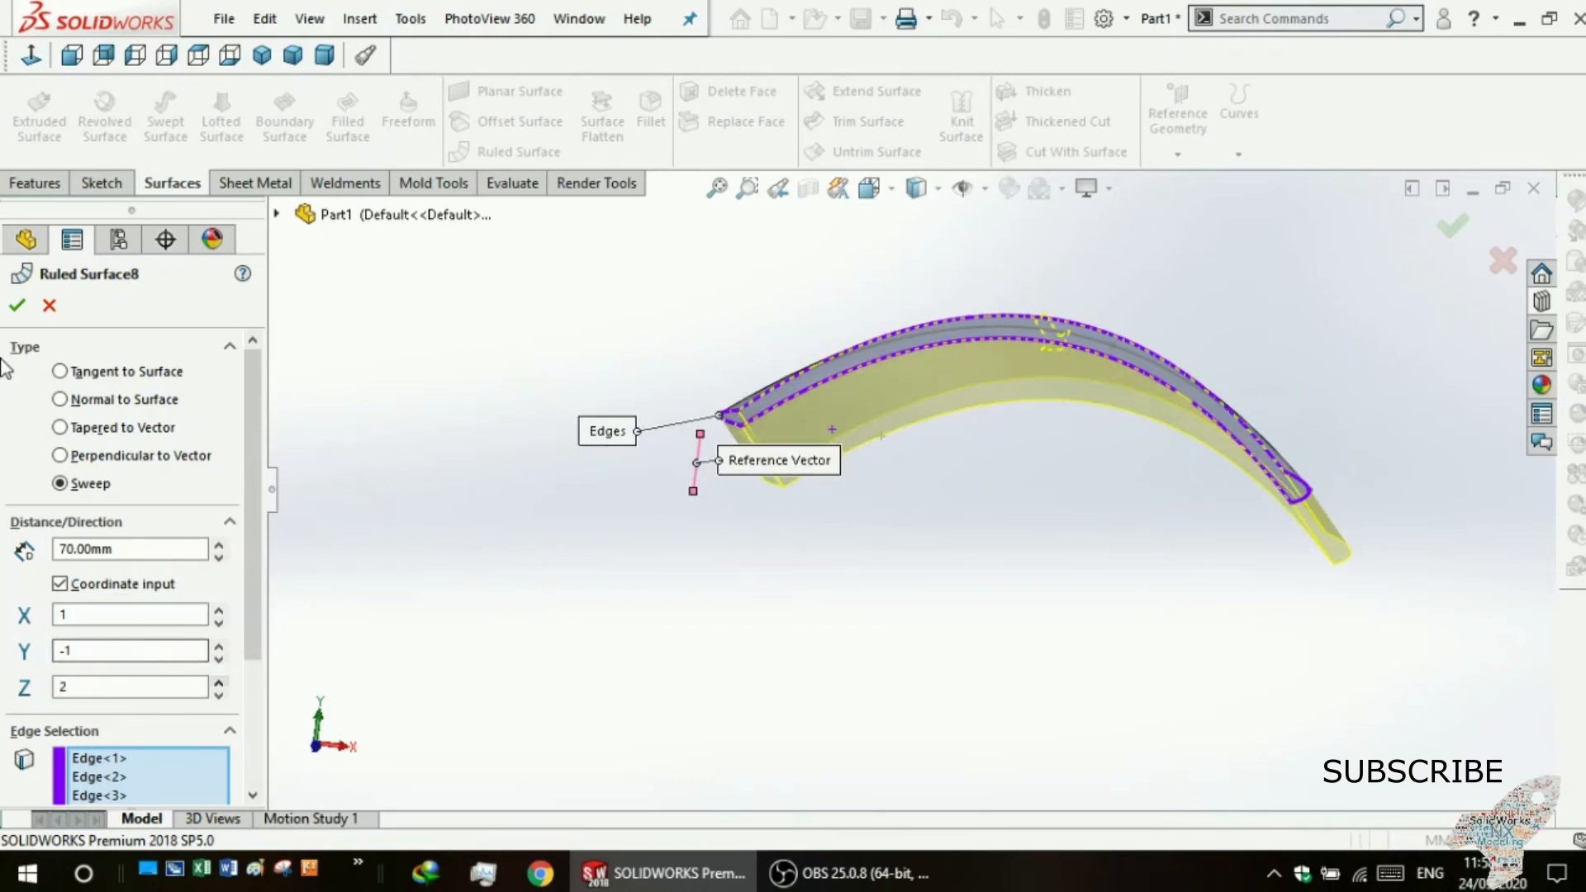
{"action": "left_click", "coordinate": [22, 309]}
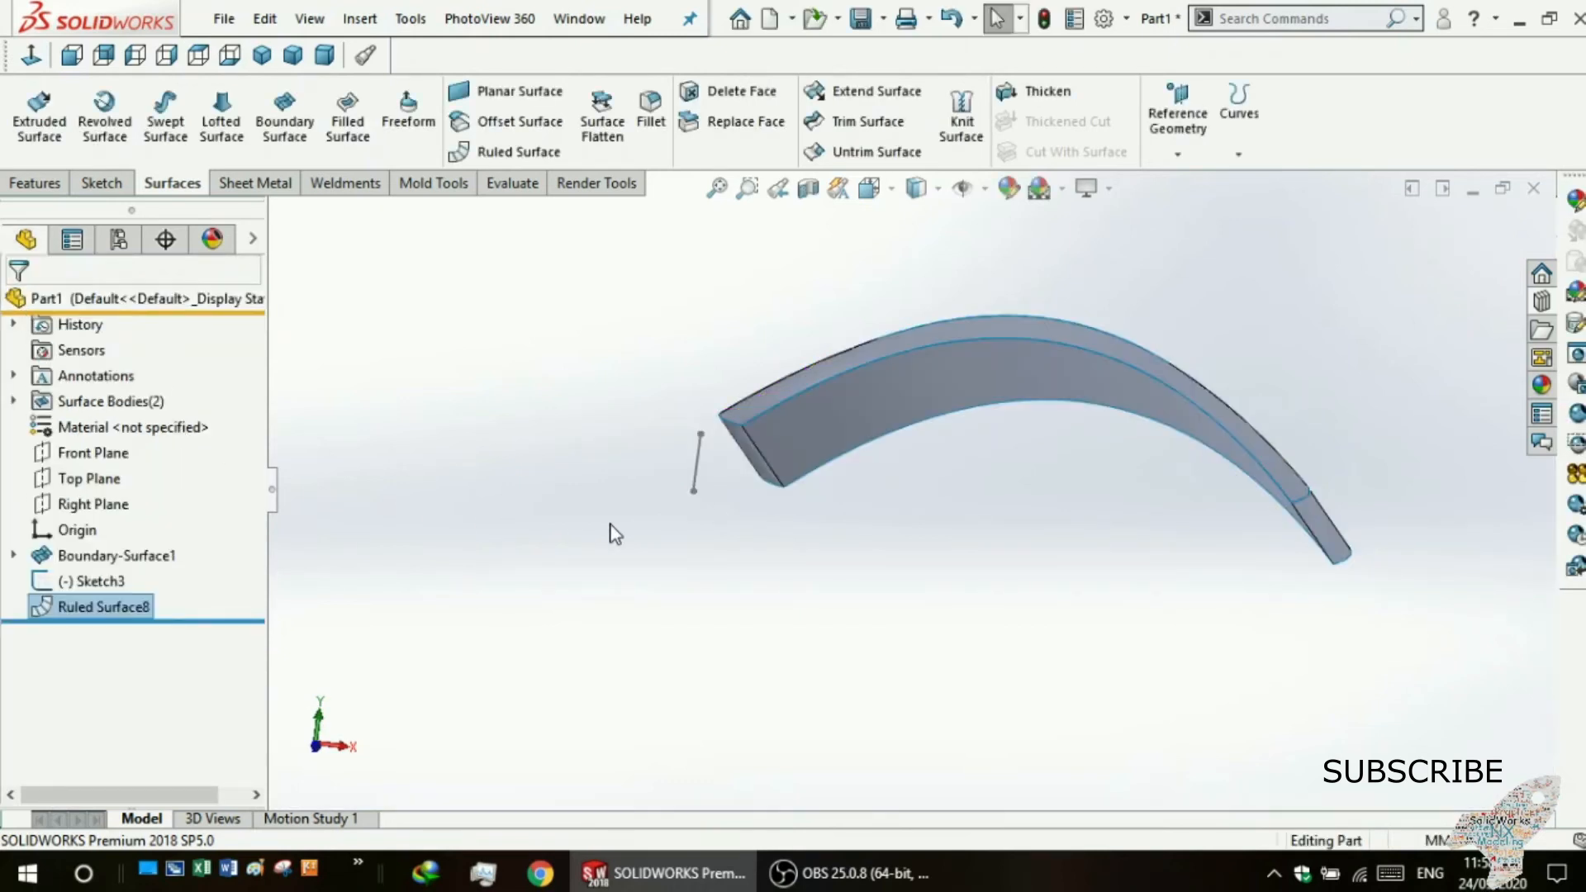
{"action": "middle_click_drag", "start_coordinate": [610, 524], "coordinate": [552, 500]}
{"action": "scroll", "coordinate": [1025, 511], "scroll_direction": "up", "scroll_amount": 1}
{"action": "middle_click_drag", "start_coordinate": [1024, 513], "coordinate": [849, 558]}
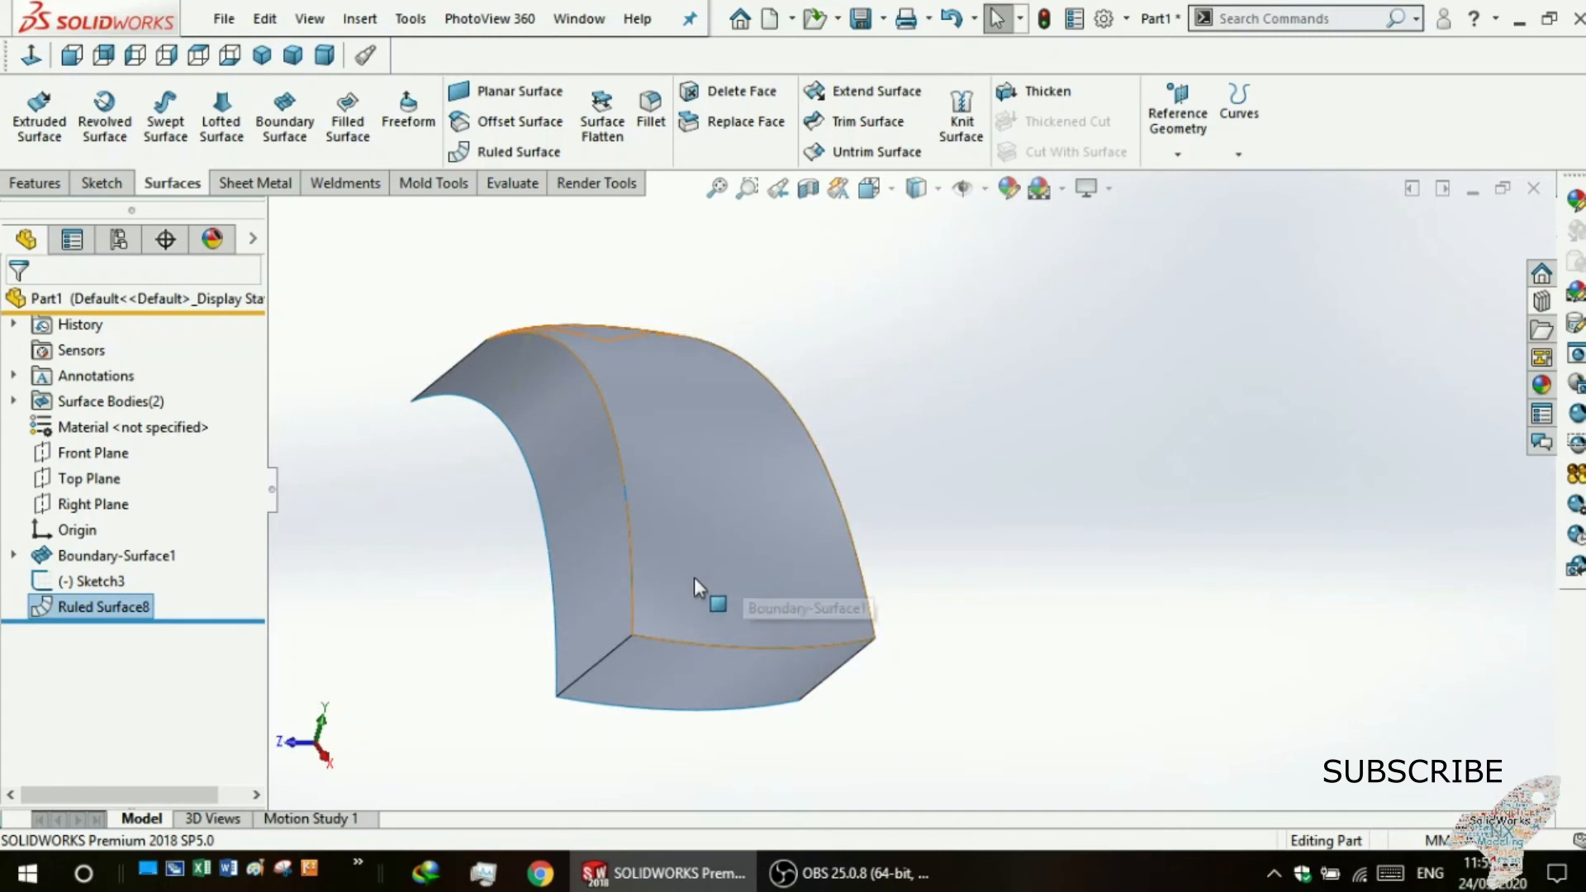
{"action": "middle_click_drag", "start_coordinate": [508, 643], "coordinate": [266, 612]}
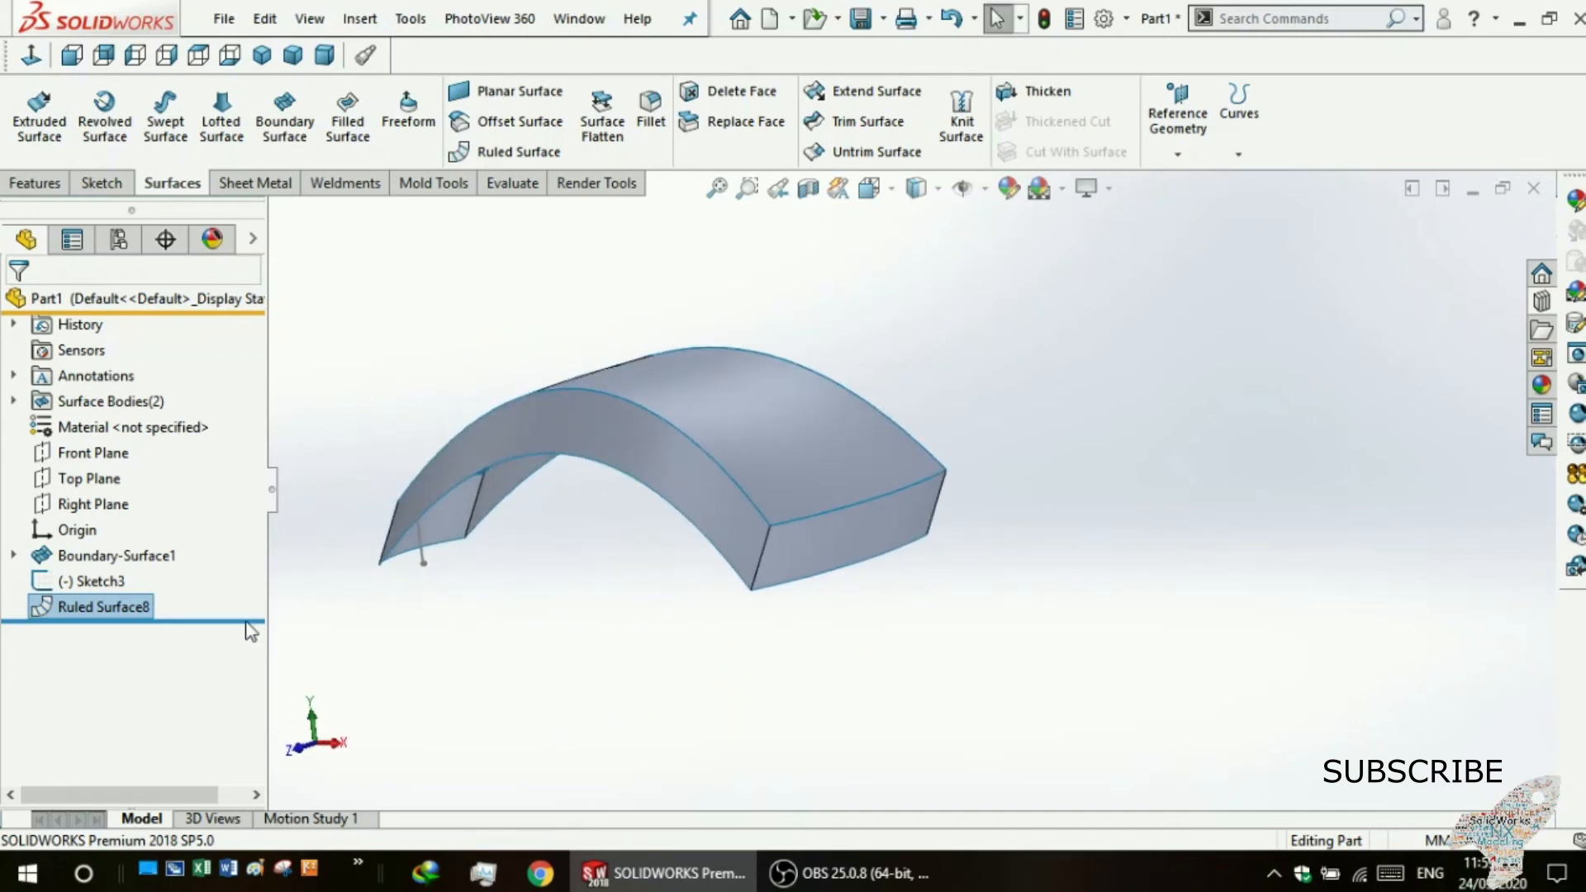
Reopen the swept ruled surface for editing and set its Z direction component to 0.
{"action": "left_click", "coordinate": [143, 608]}
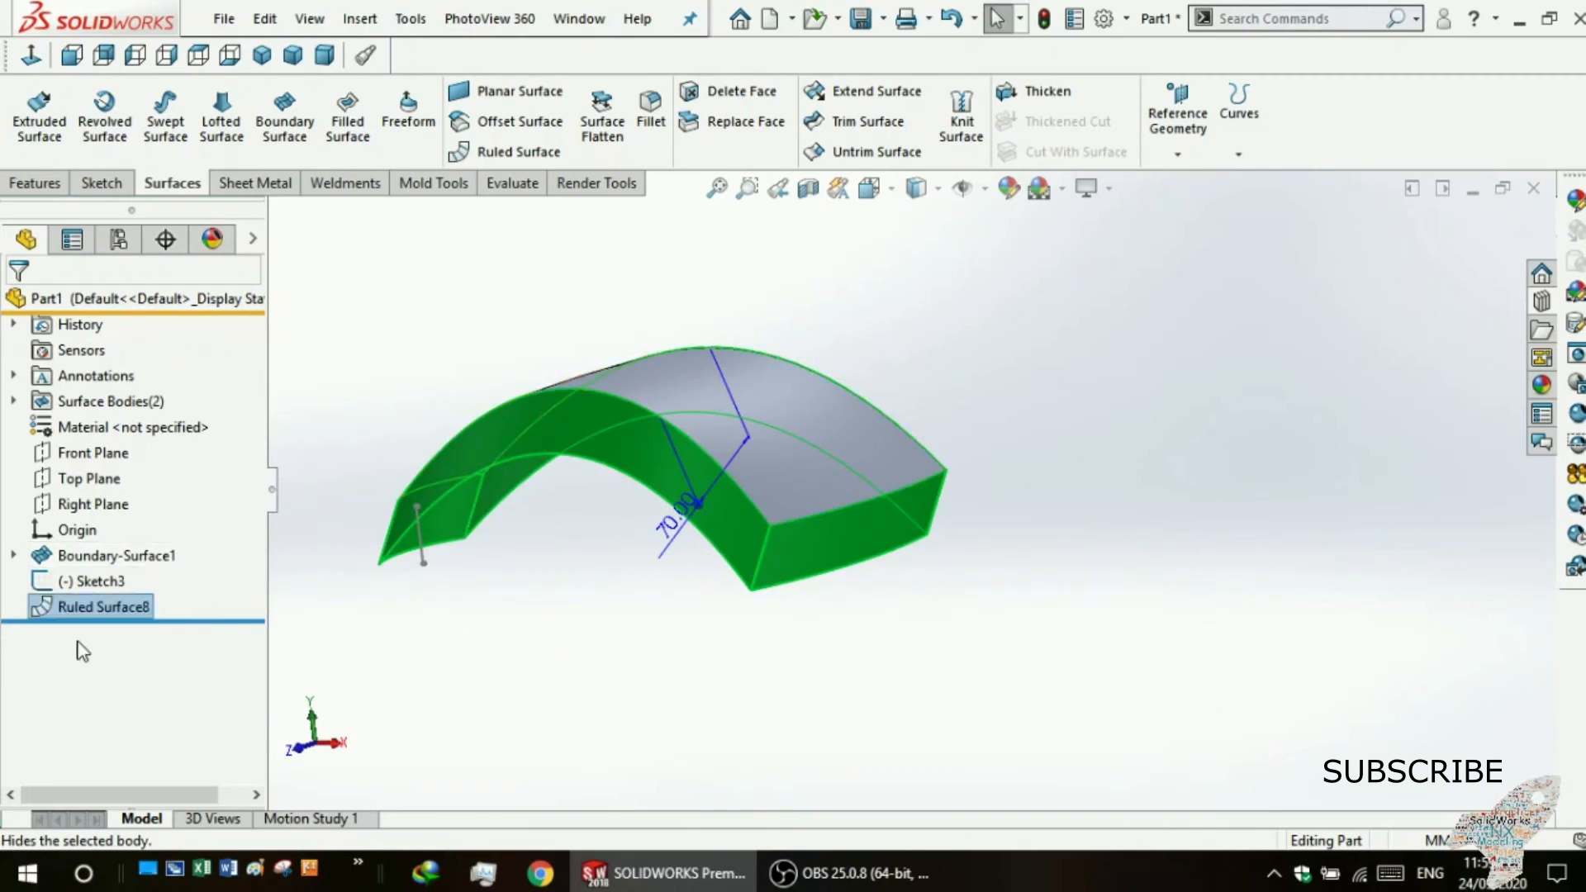
{"action": "left_click", "coordinate": [80, 613]}
{"action": "left_click", "coordinate": [99, 607]}
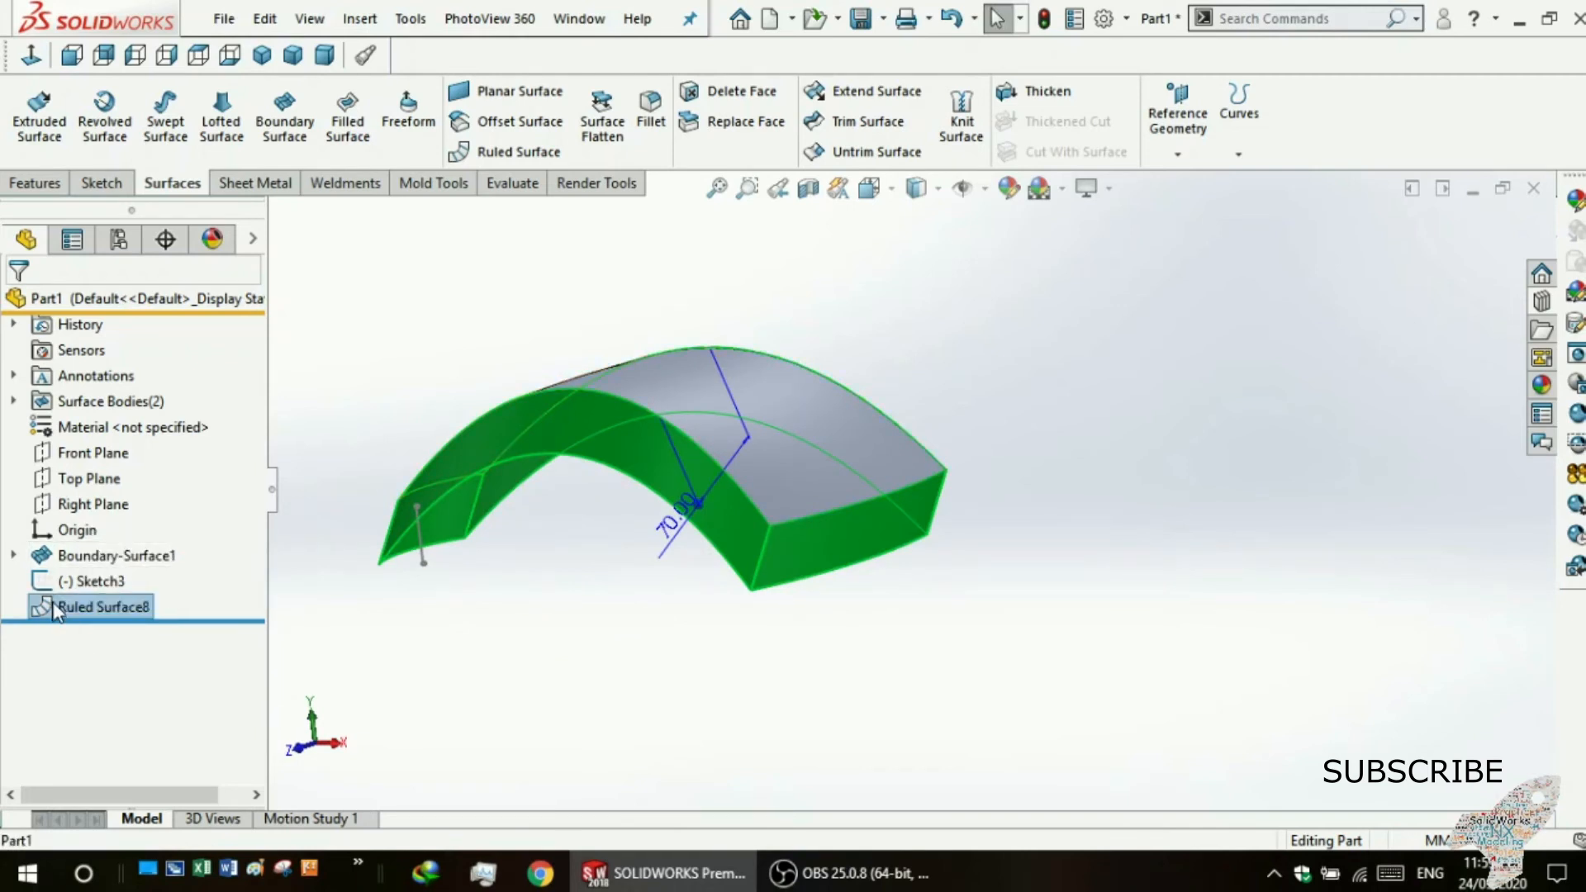
{"action": "left_click", "coordinate": [81, 545]}
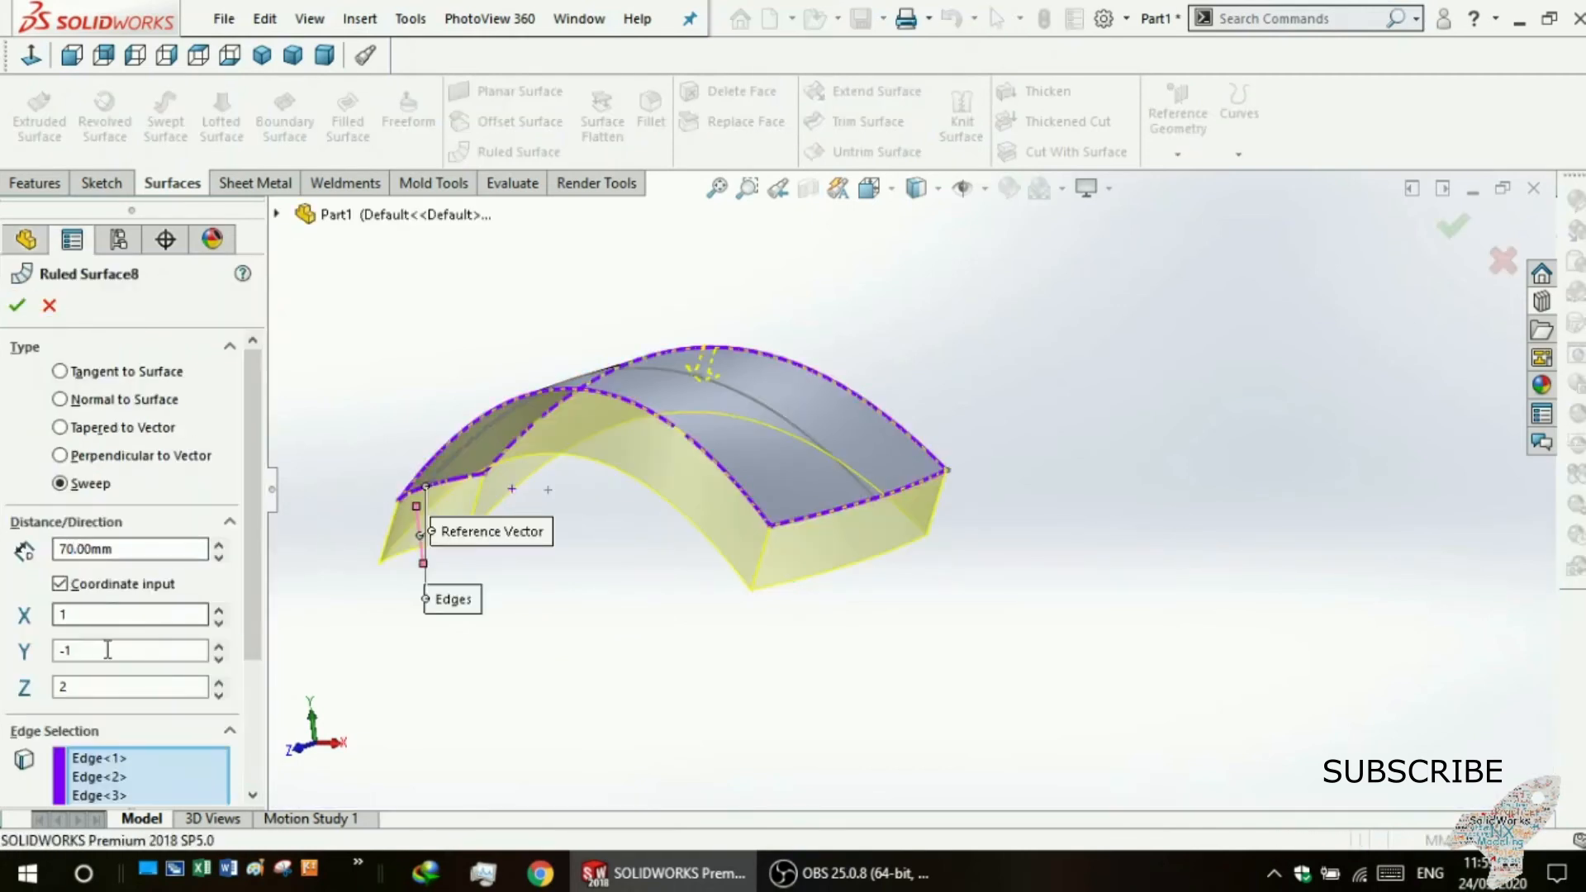
{"action": "left_click", "coordinate": [220, 697]}
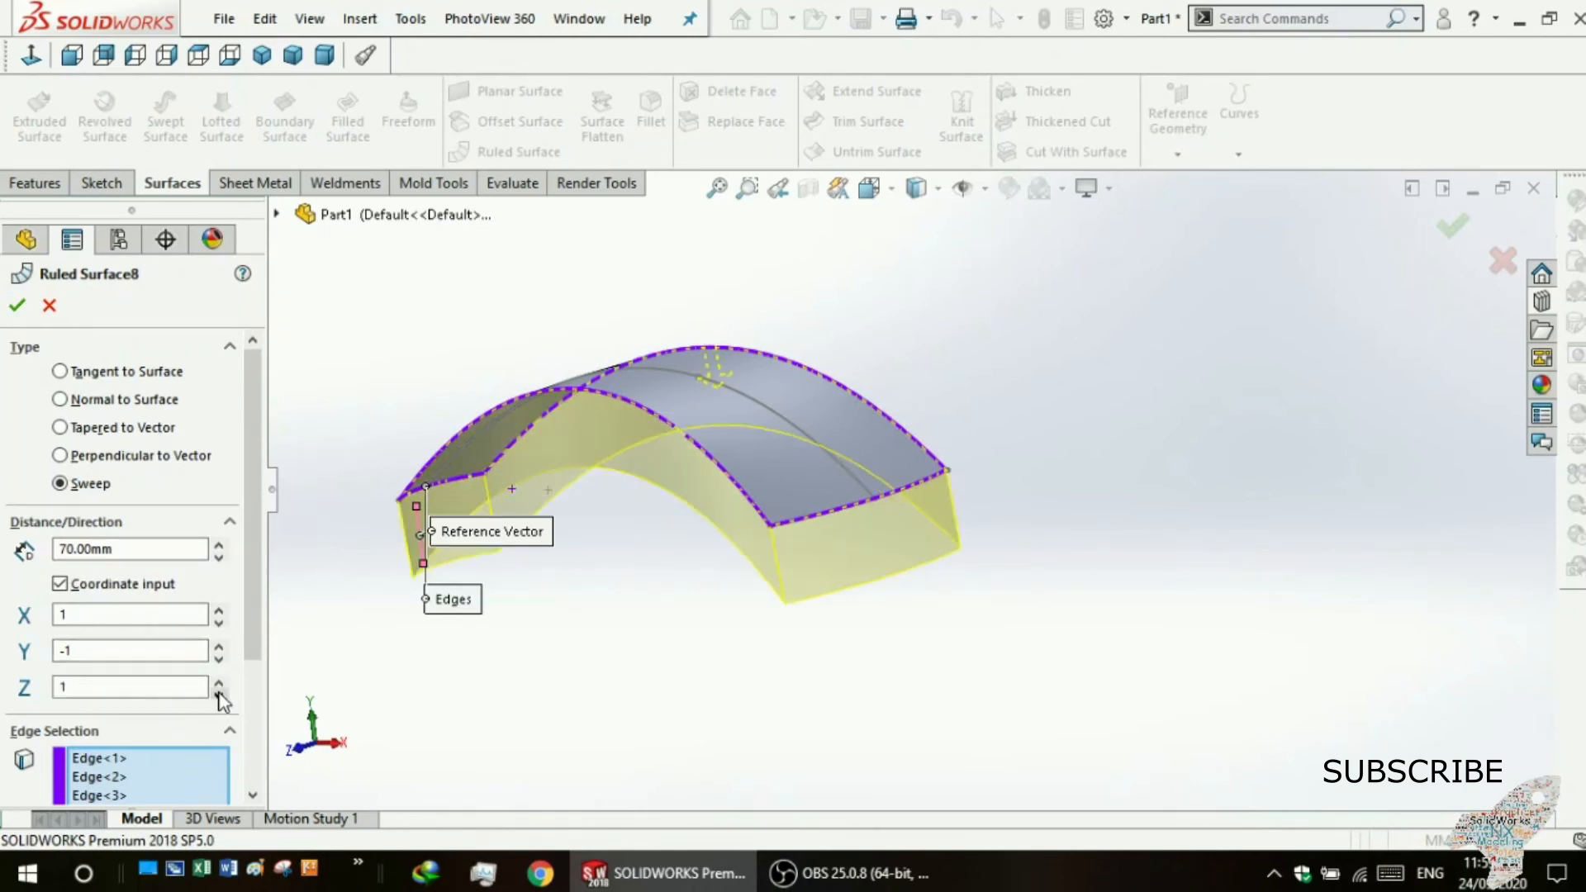
{"action": "left_click", "coordinate": [220, 696]}
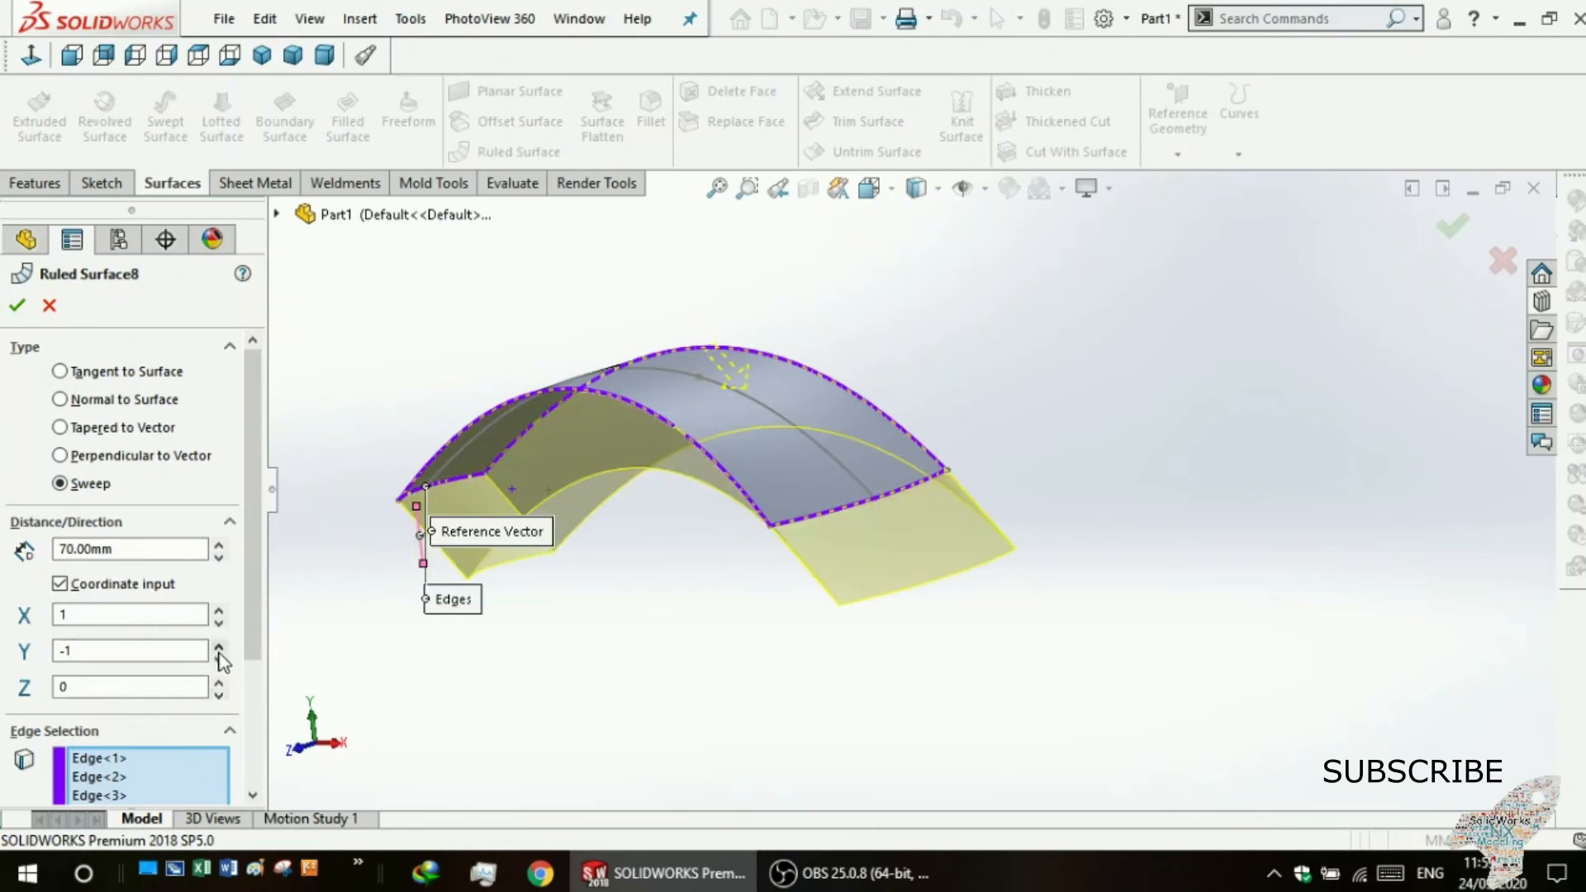
Try a Y direction component of -2 for the sweep, then set Y to 0.
{"action": "left_click", "coordinate": [217, 661]}
{"action": "middle_click_drag", "start_coordinate": [484, 638], "coordinate": [573, 673]}
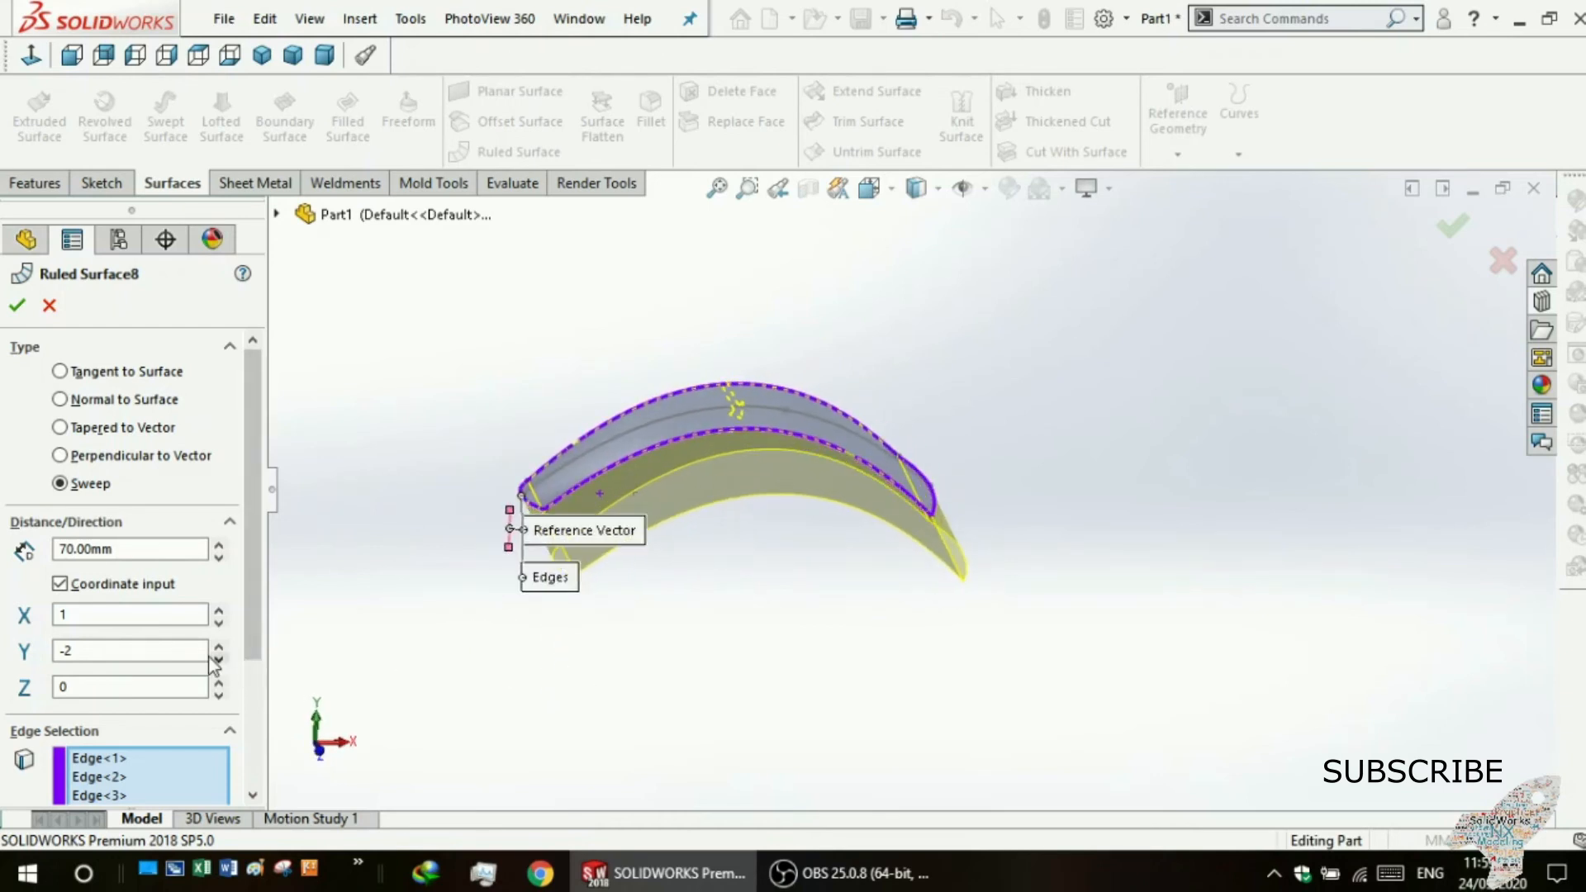
{"action": "left_click", "coordinate": [220, 646]}
{"action": "left_click", "coordinate": [220, 646]}
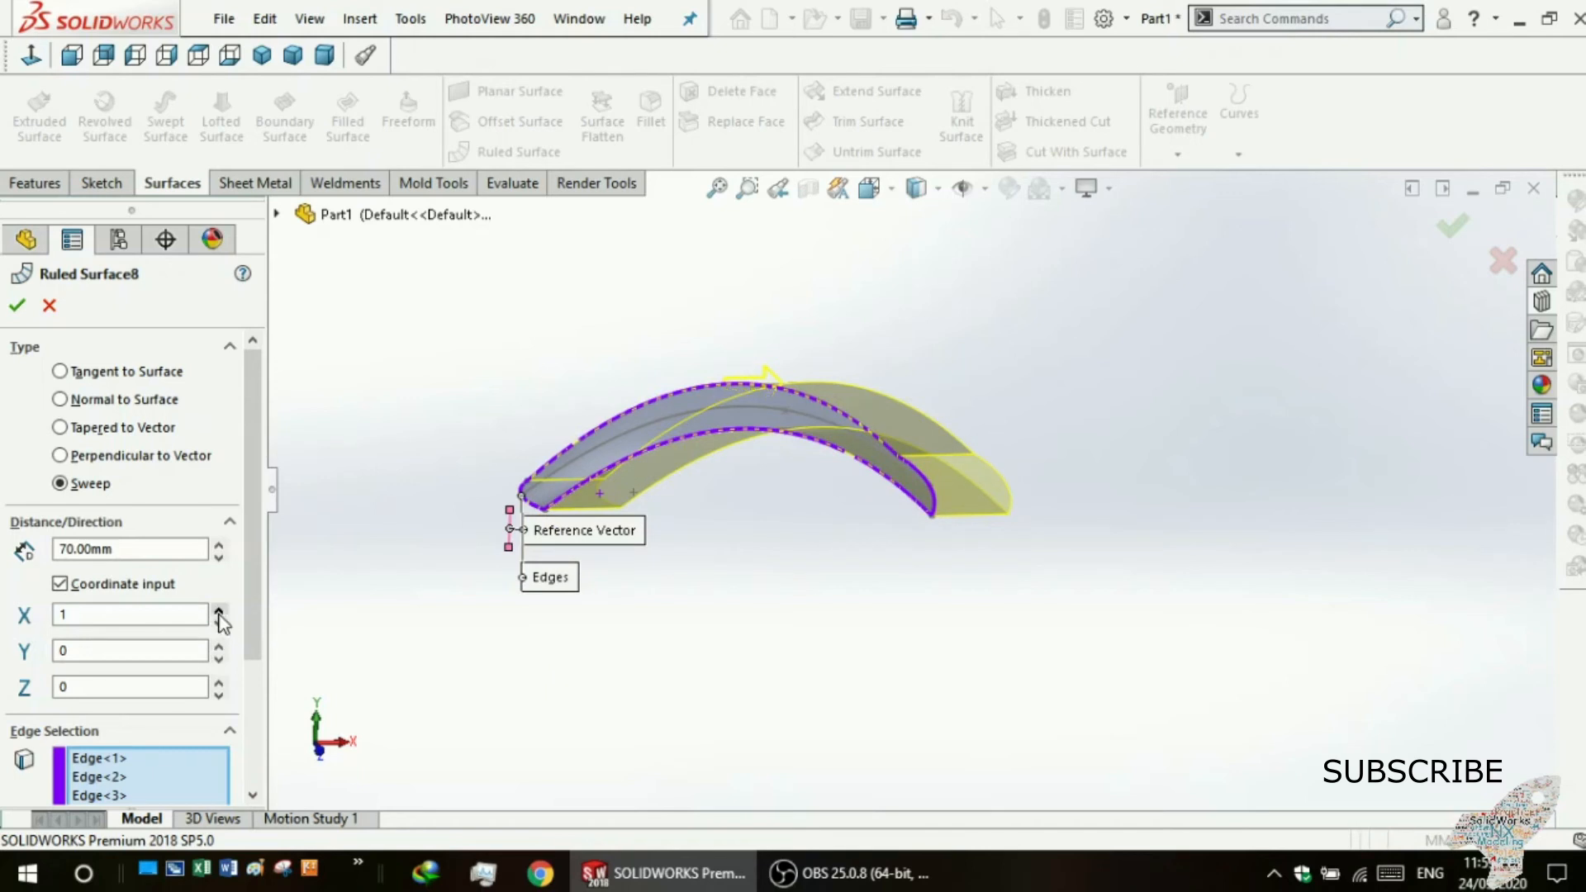
Set the sweep's X direction component to 4 and inspect the preview.
{"action": "left_click", "coordinate": [220, 613]}
{"action": "left_click", "coordinate": [220, 613]}
{"action": "left_click", "coordinate": [219, 612]}
{"action": "mouse_move", "coordinate": [417, 603]}
{"action": "middle_mouse_down"}
{"action": "mouse_move", "coordinate": [379, 595]}
{"action": "mouse_move", "coordinate": [468, 683]}
{"action": "mouse_move", "coordinate": [429, 609]}
{"action": "middle_mouse_up"}
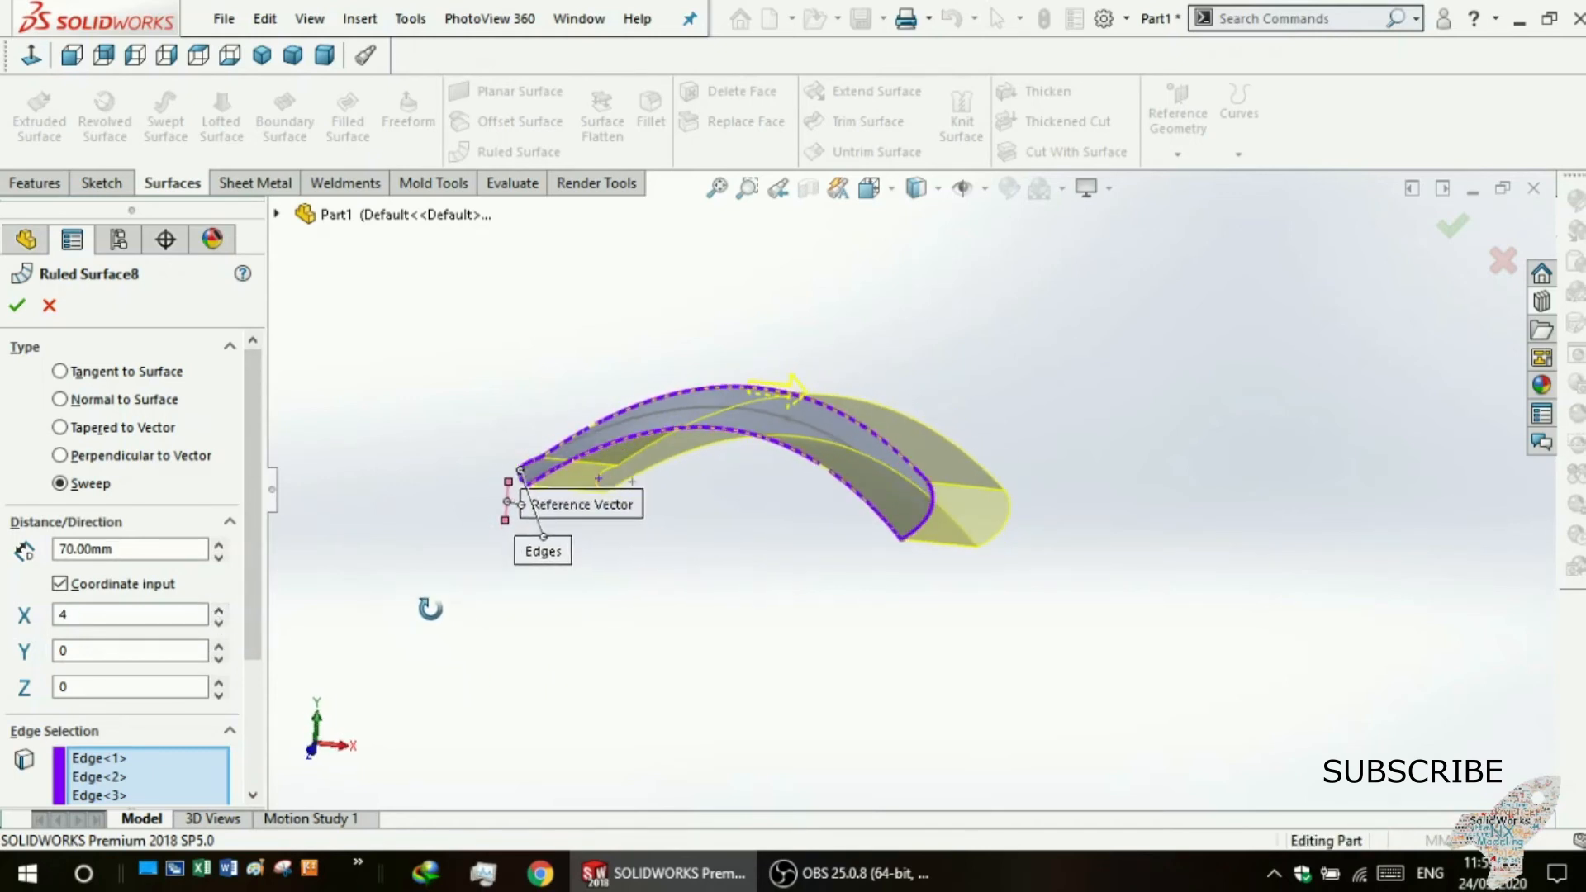
Turn off Trim and knit and Connecting surface for the swept ruled surface, apply the edit and inspect its side faces.
{"action": "scroll", "coordinate": [55, 389], "scroll_direction": "down", "scroll_amount": 3}
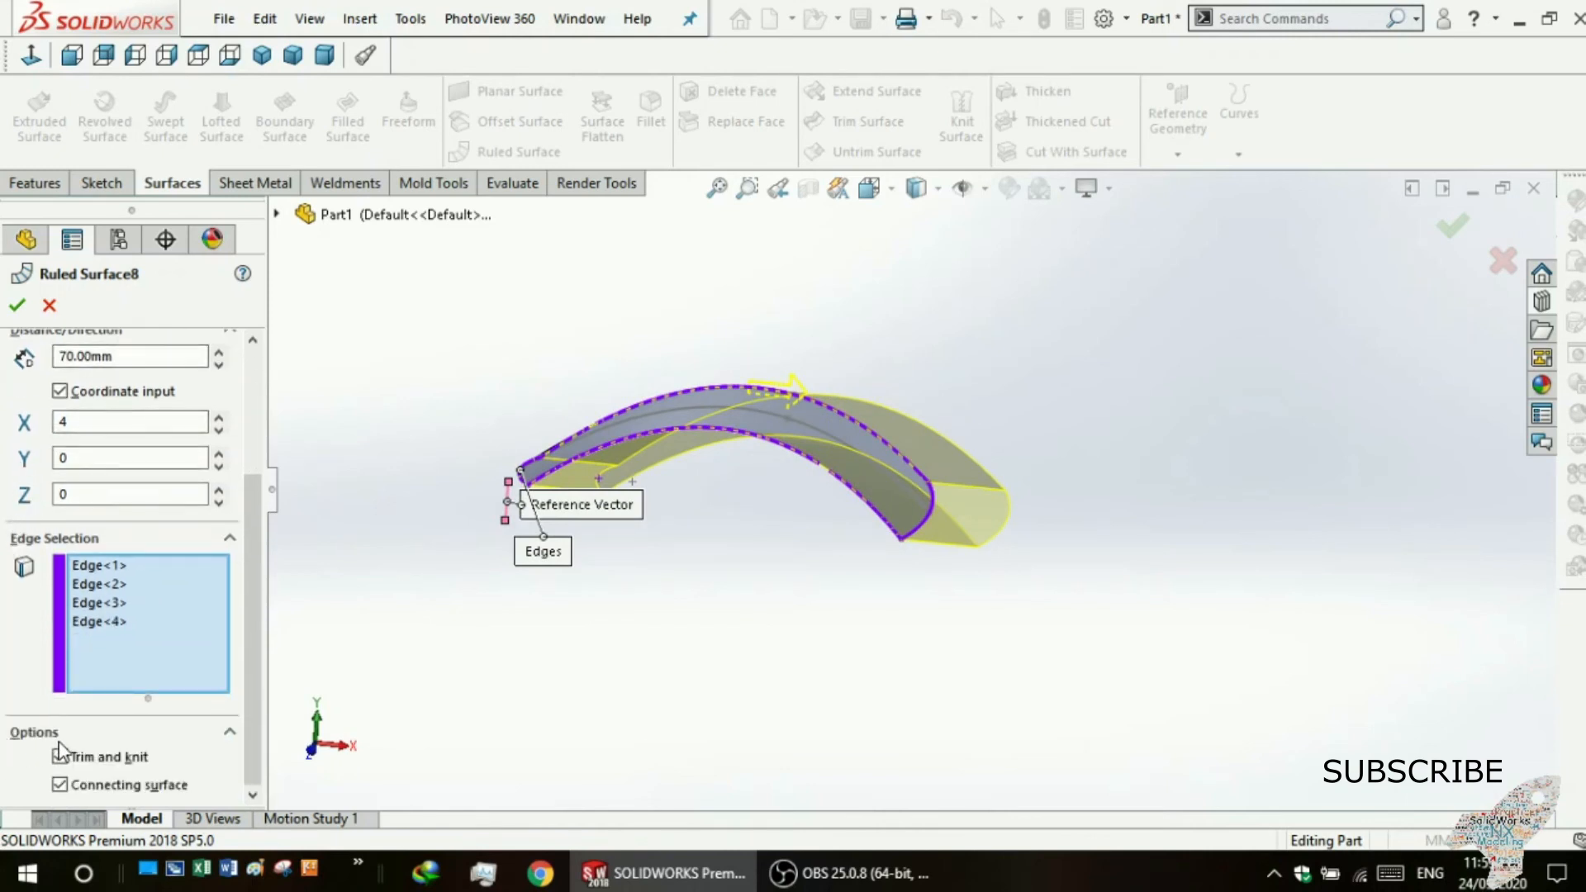
{"action": "left_click", "coordinate": [60, 757]}
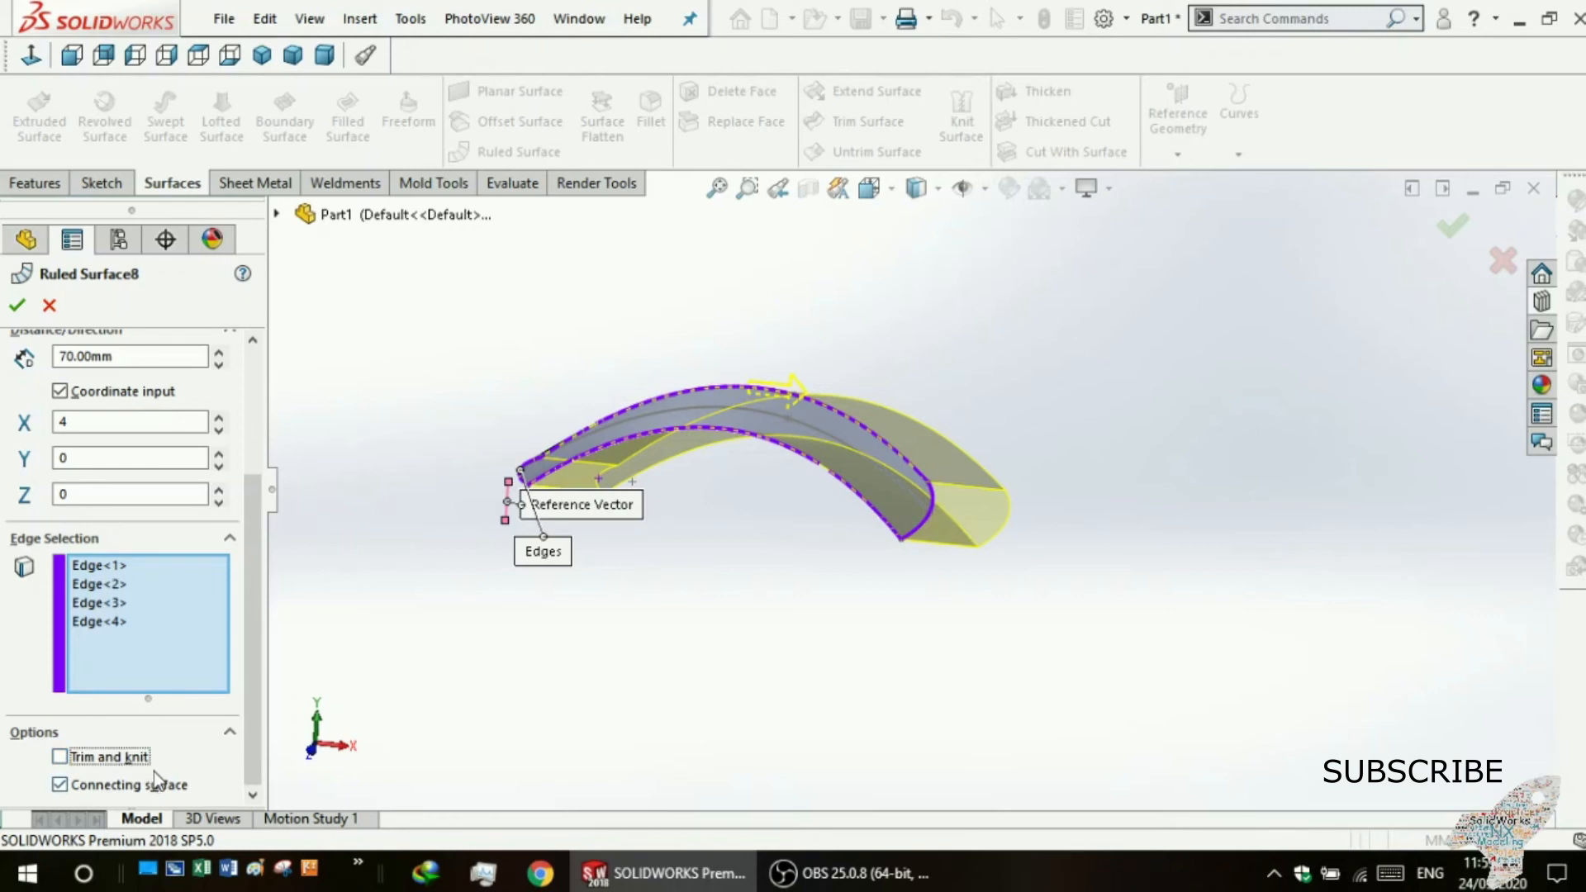
{"action": "left_click", "coordinate": [71, 791]}
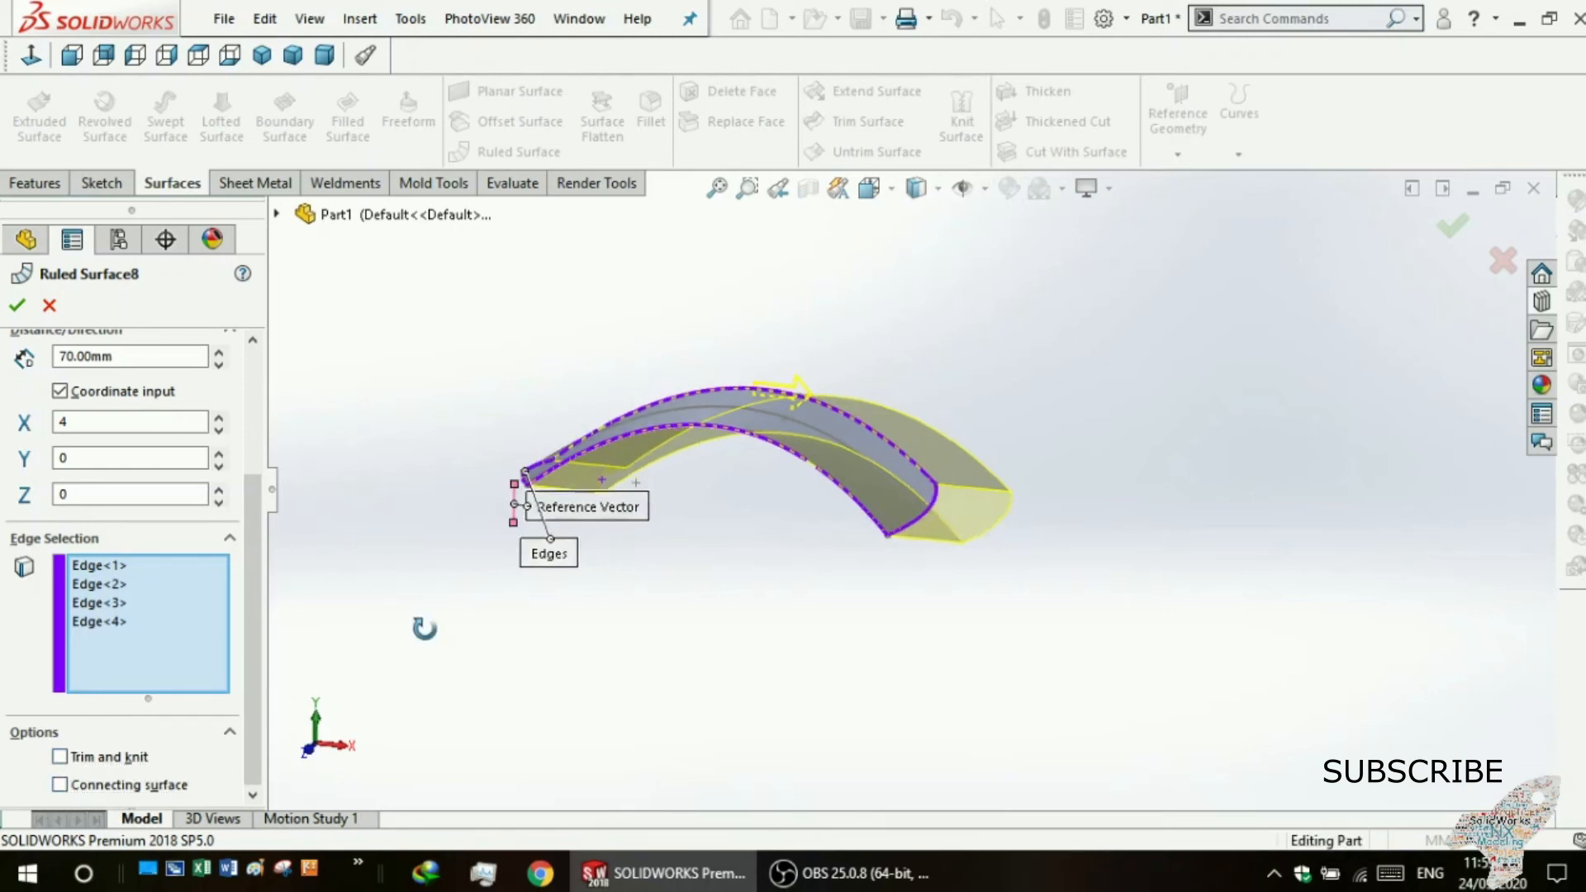
{"action": "scroll", "coordinate": [791, 438], "scroll_direction": "down", "scroll_amount": 2}
{"action": "scroll", "coordinate": [778, 454], "scroll_direction": "down", "scroll_amount": 3}
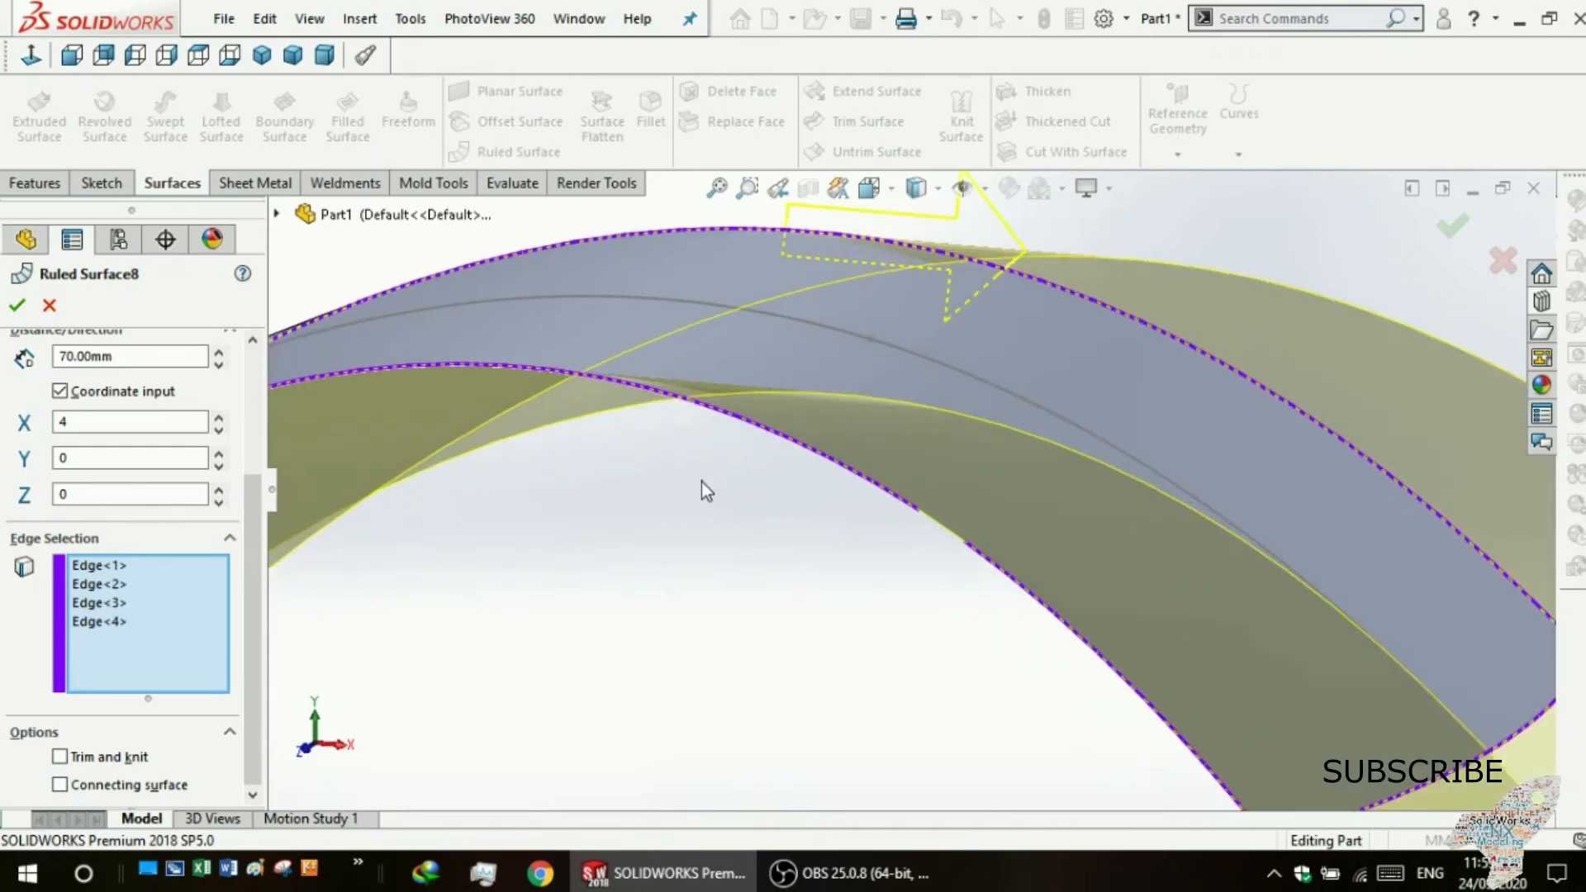
{"action": "left_click", "coordinate": [20, 305]}
{"action": "scroll", "coordinate": [442, 528], "scroll_direction": "down", "scroll_amount": 3}
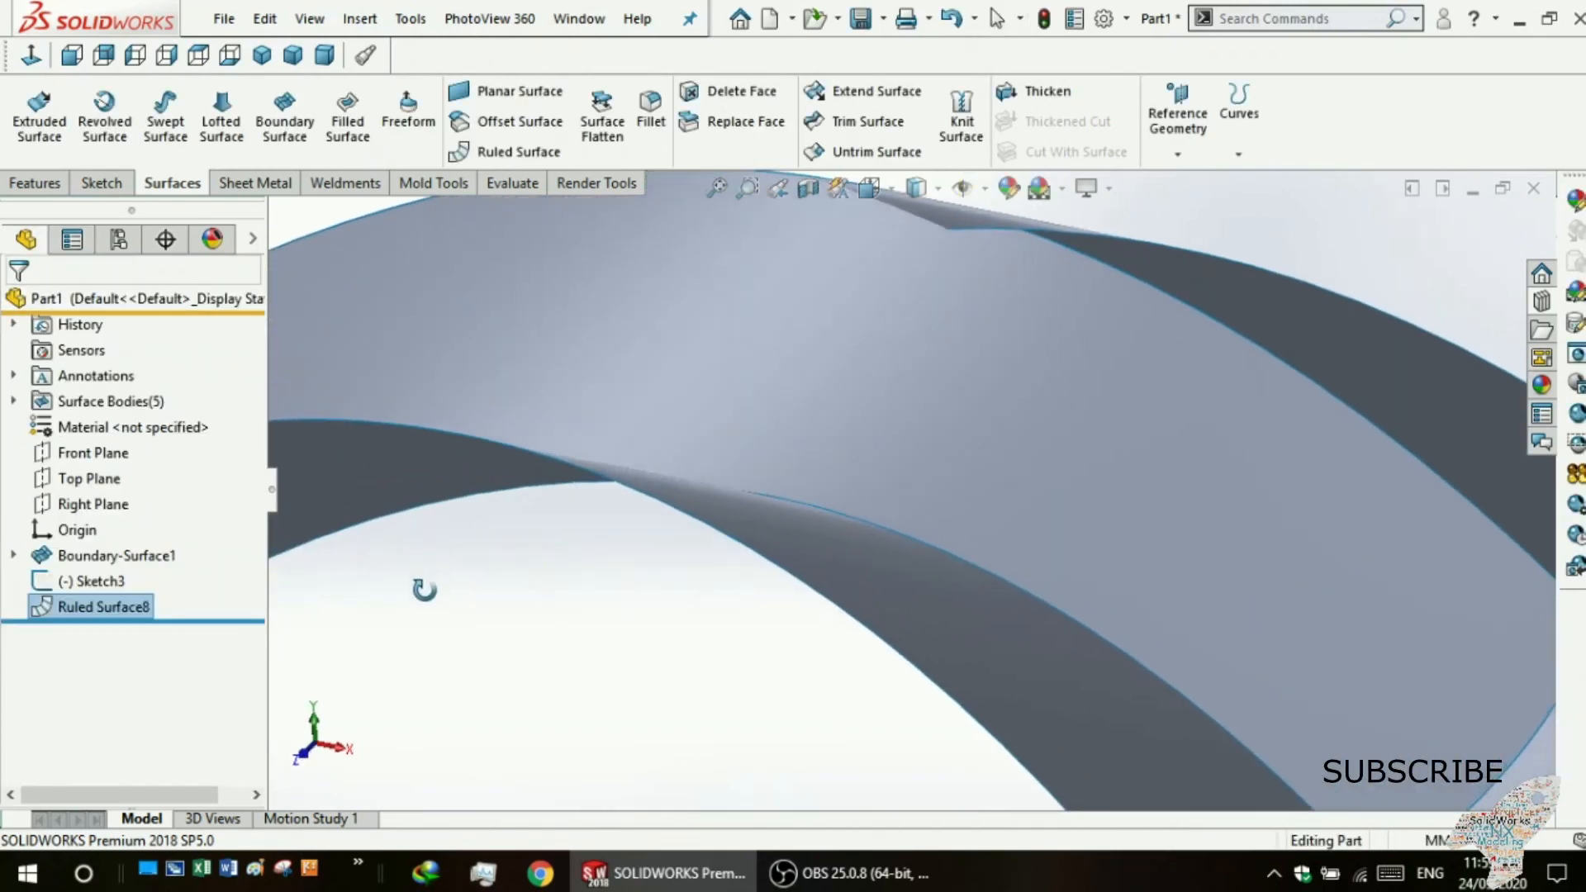
{"action": "left_click", "coordinate": [464, 508]}
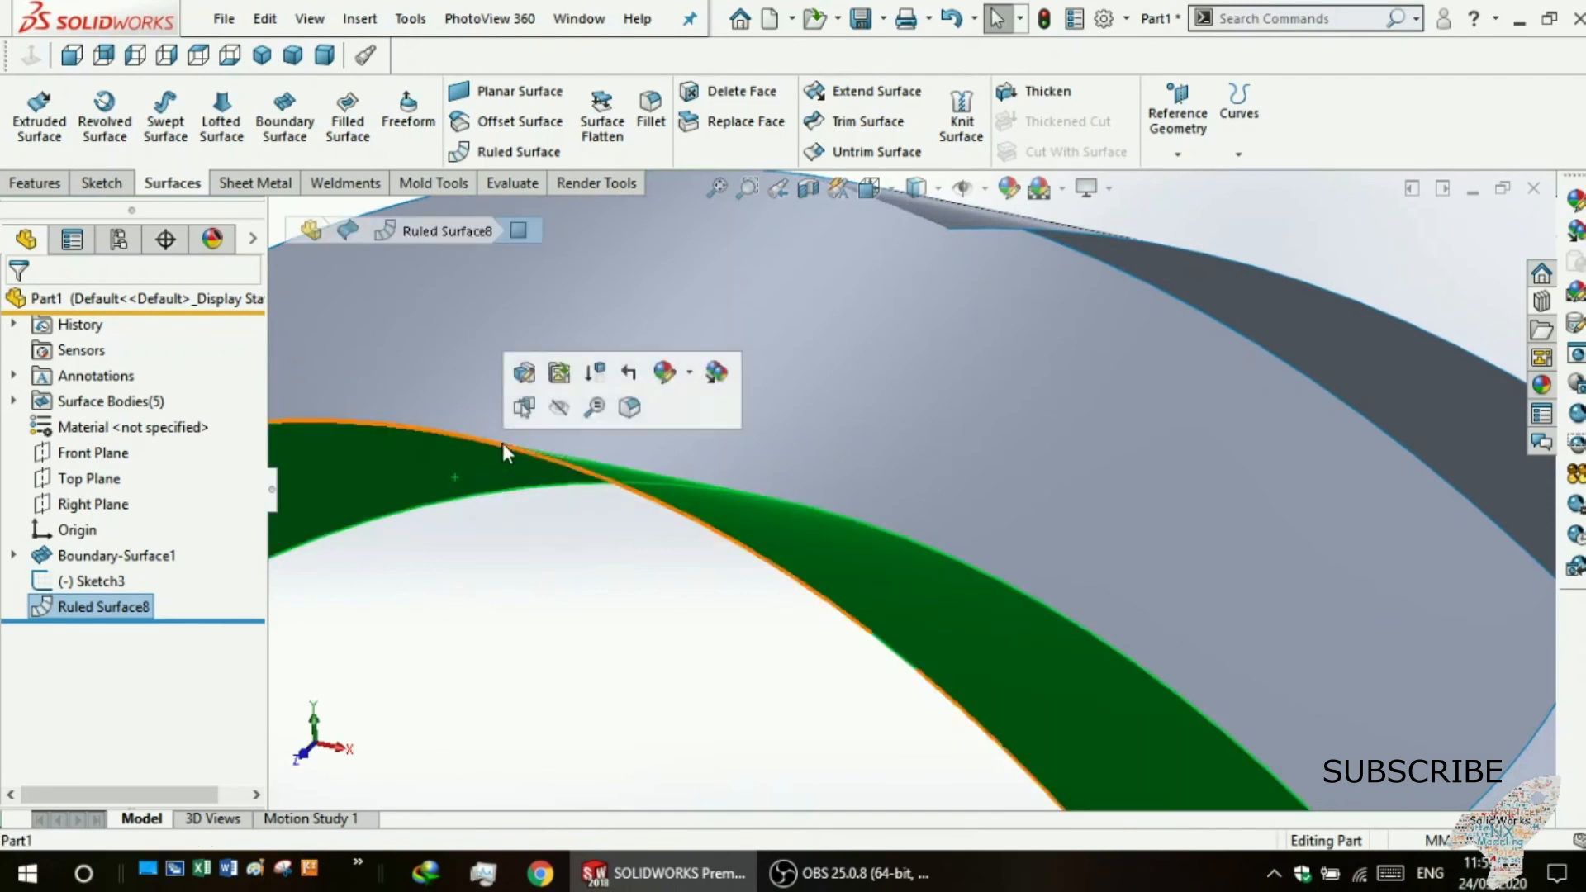
{"action": "left_click", "coordinate": [846, 399]}
{"action": "left_click", "coordinate": [430, 658]}
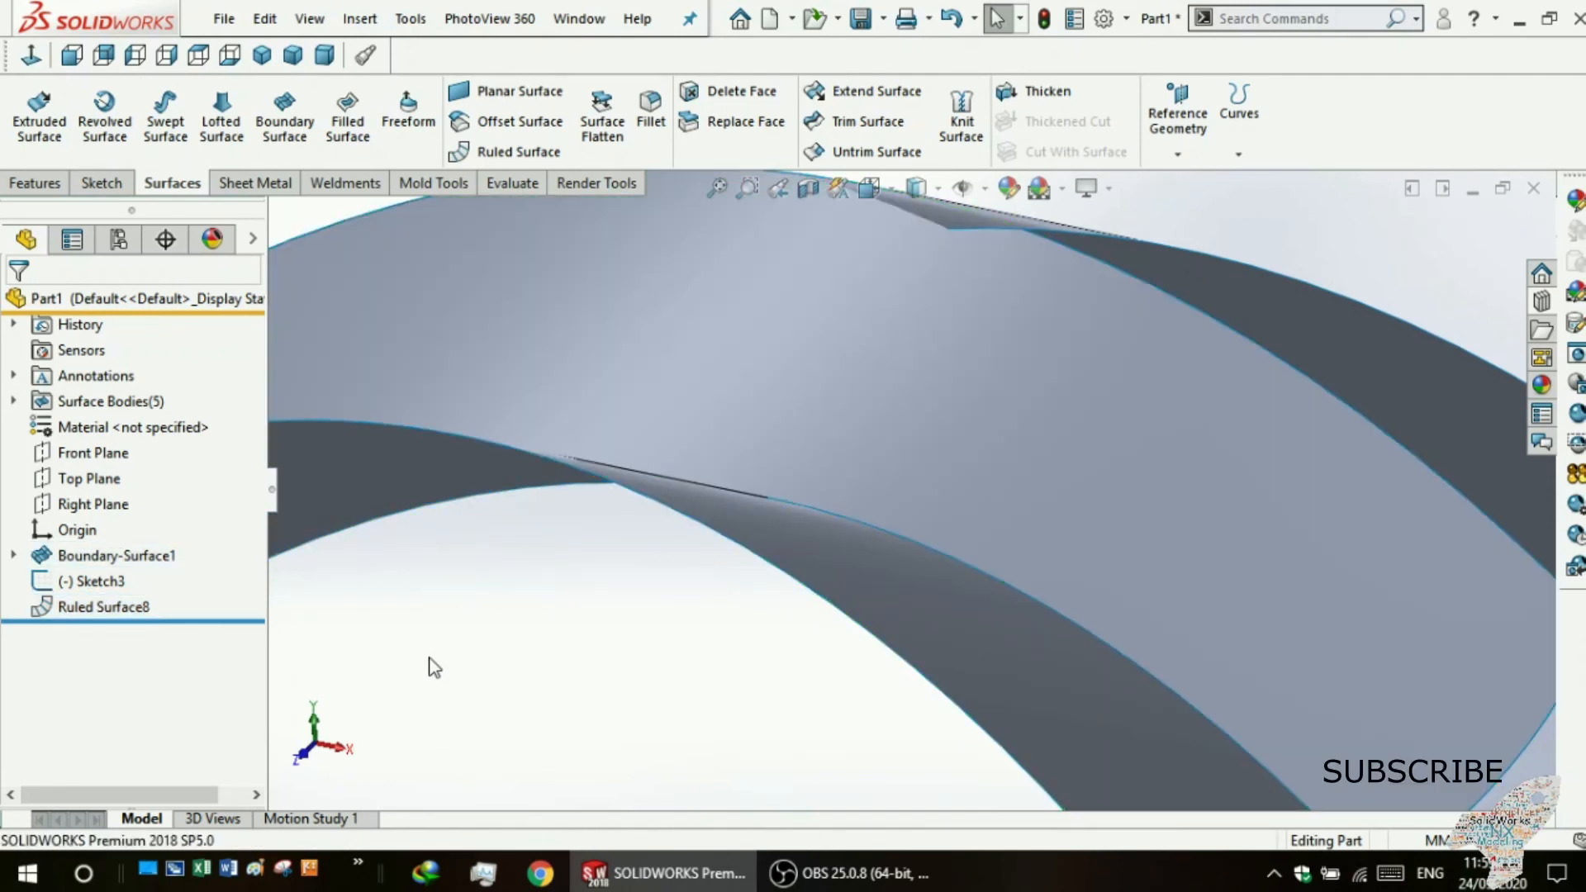
Reopen the swept ruled surface for editing, turn Connecting surface back on and apply the edit.
{"action": "left_click", "coordinate": [101, 606]}
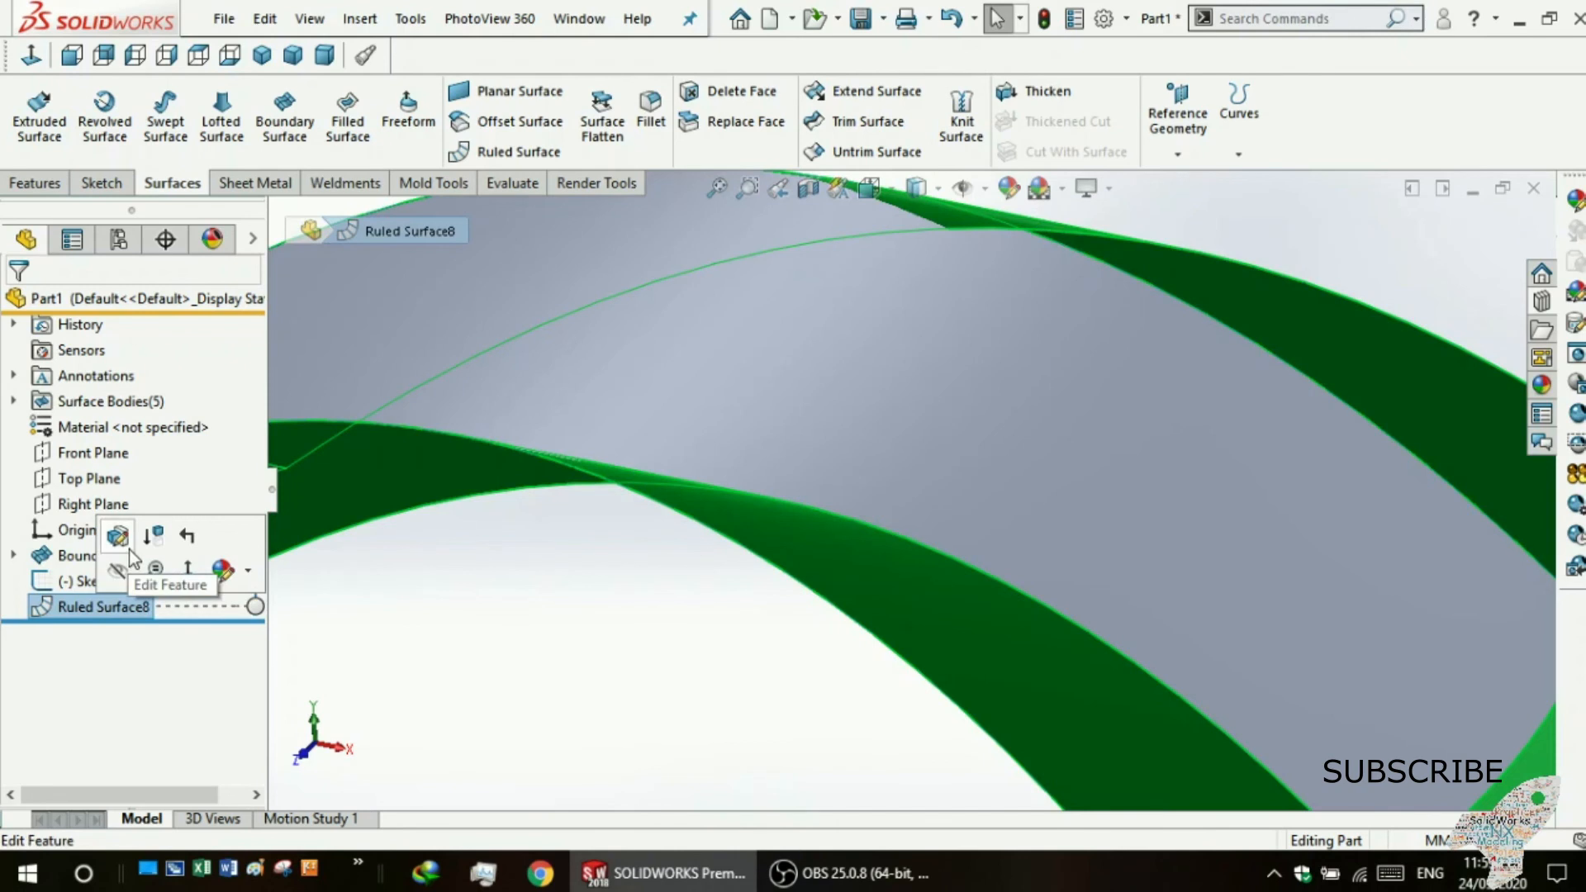
{"action": "left_click", "coordinate": [129, 548]}
{"action": "scroll", "coordinate": [124, 591], "scroll_direction": "down", "scroll_amount": 5}
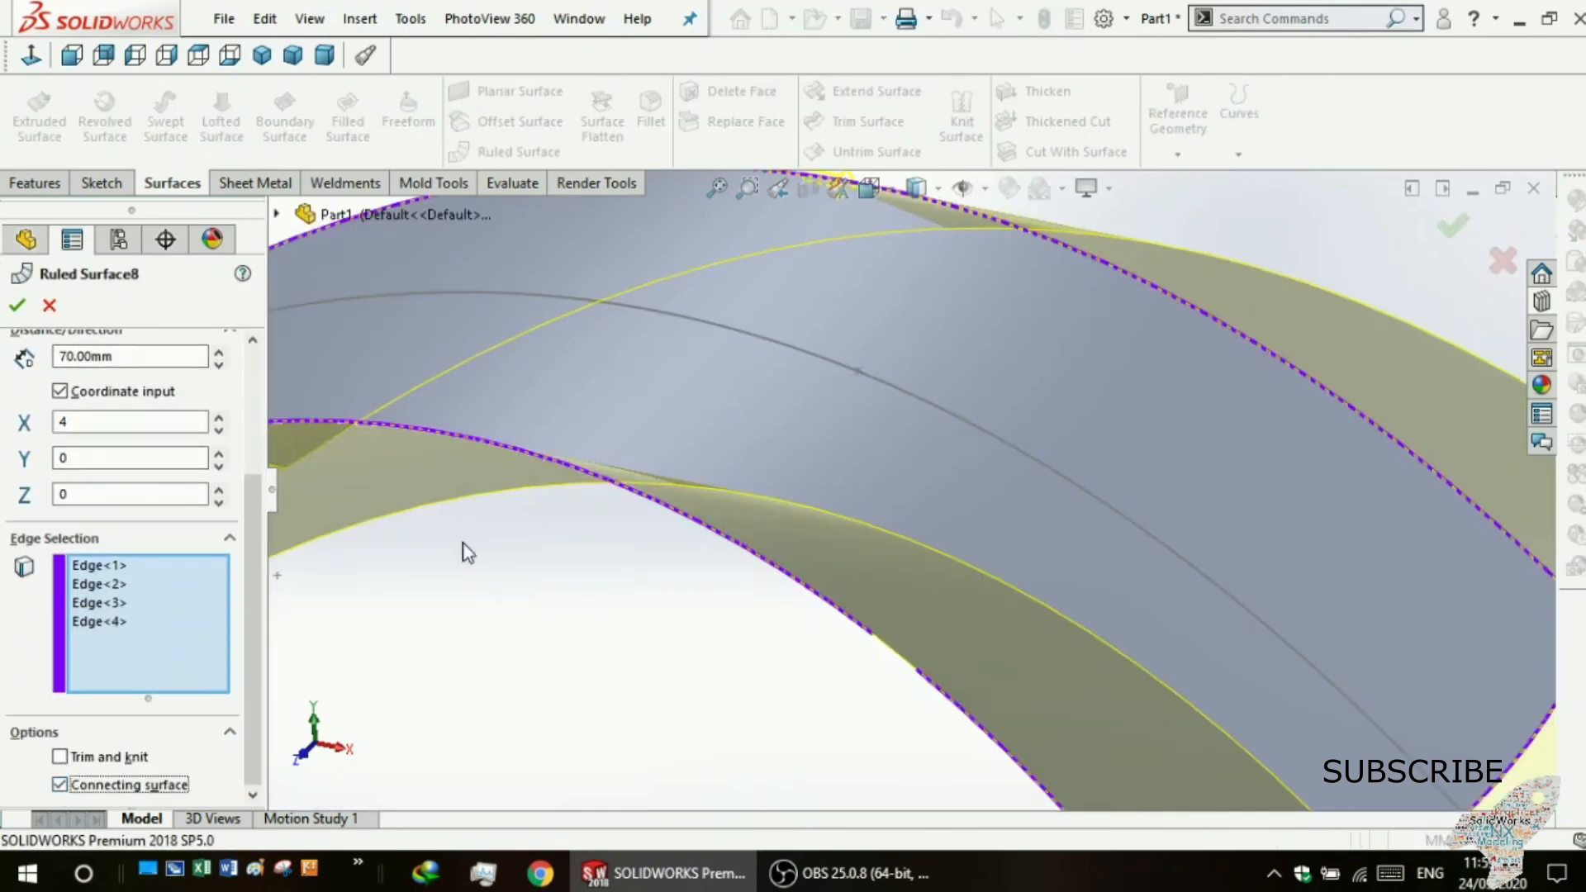
{"action": "left_click", "coordinate": [16, 304]}
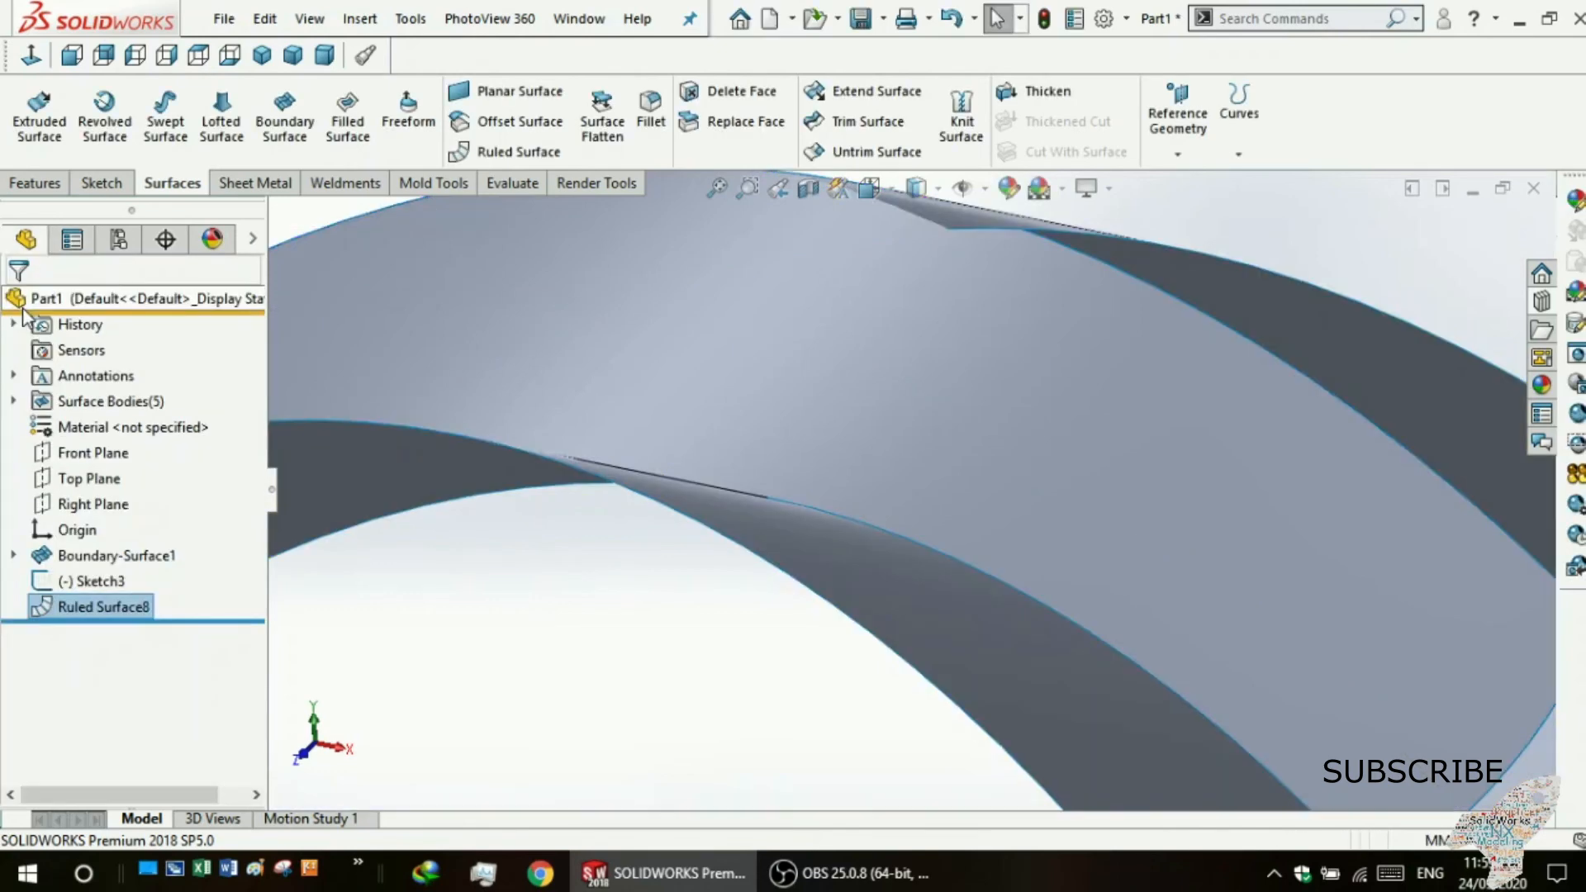
Examine the front side face of the ruled surface and the arch's end where it meets the boundary surface.
{"action": "left_click", "coordinate": [450, 479]}
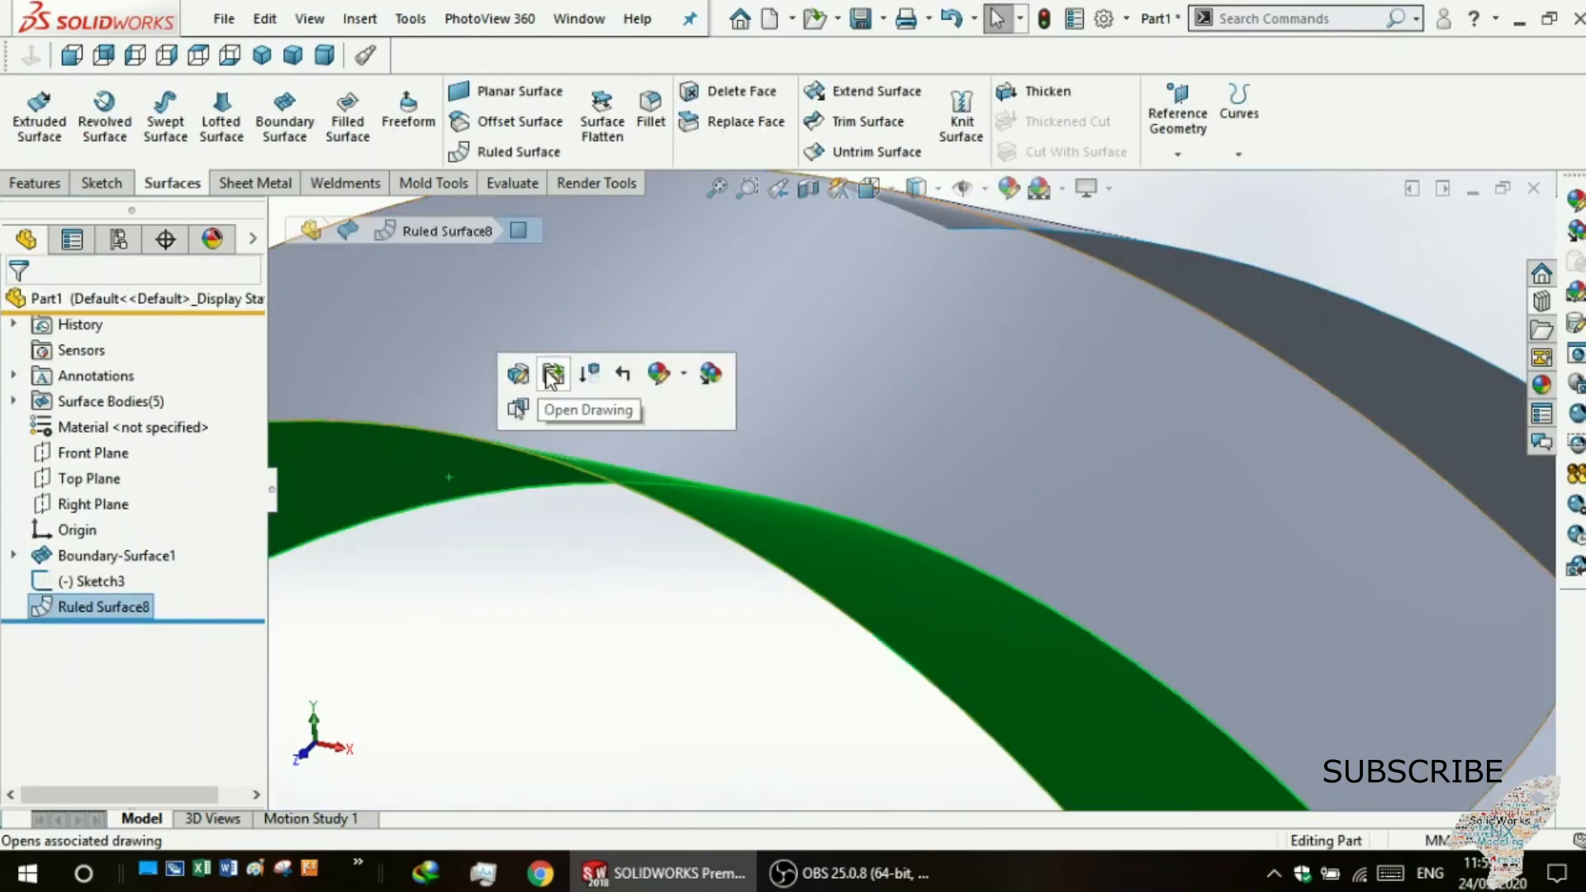
{"action": "left_click", "coordinate": [814, 402]}
{"action": "middle_click_drag", "start_coordinate": [706, 552], "coordinate": [735, 347]}
{"action": "left_click", "coordinate": [655, 609]}
{"action": "scroll", "coordinate": [682, 418], "scroll_direction": "down", "scroll_amount": 3}
{"action": "scroll", "coordinate": [720, 262], "scroll_direction": "down", "scroll_amount": 5}
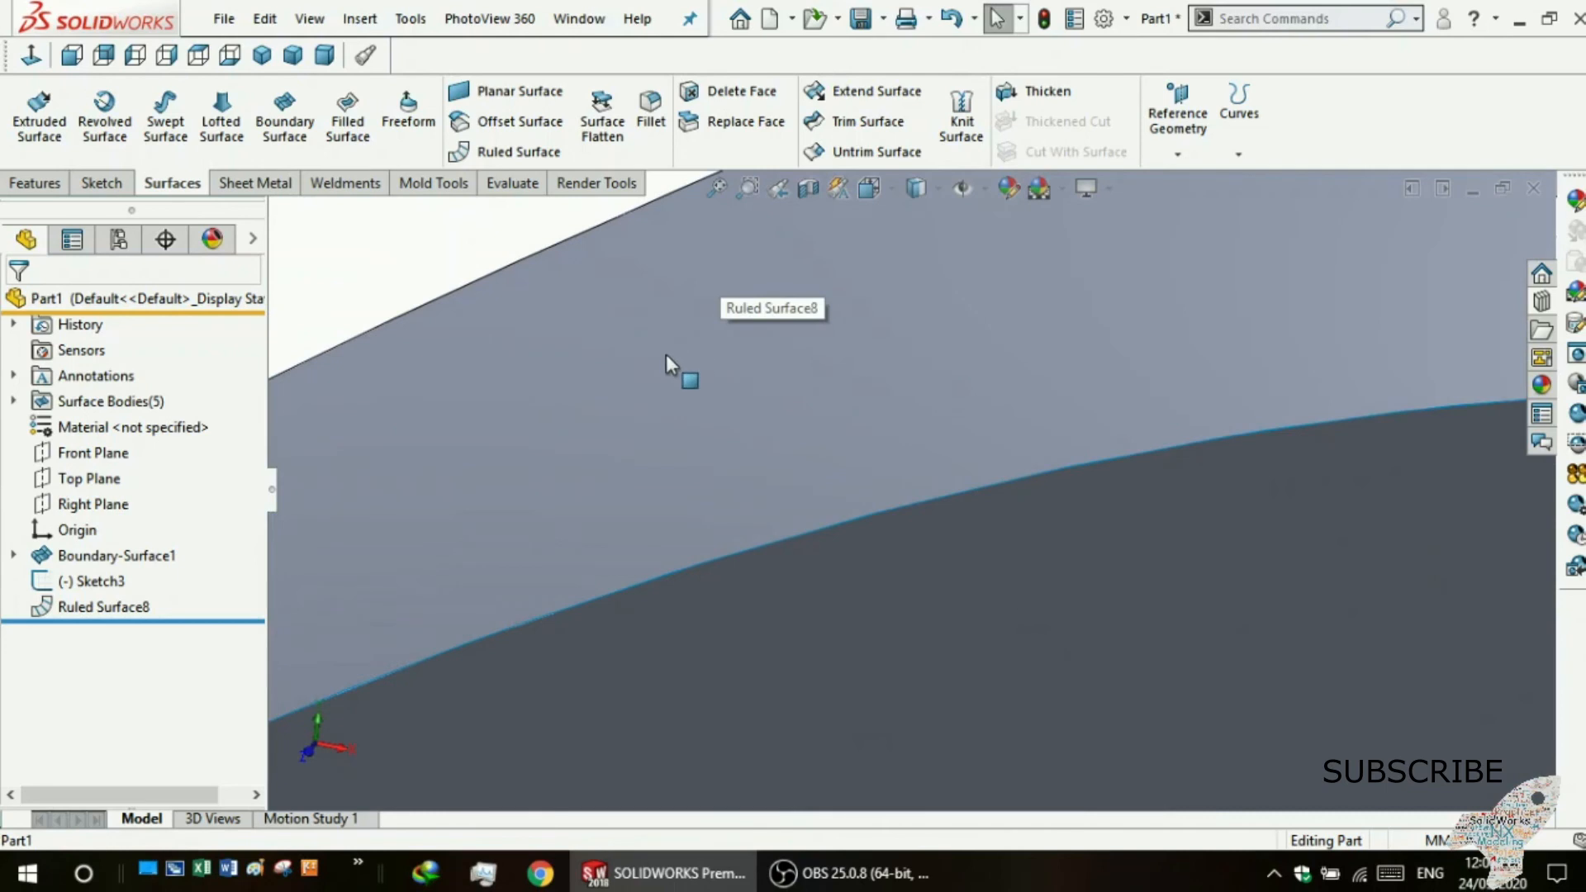
{"action": "scroll", "coordinate": [690, 633], "scroll_direction": "up", "scroll_amount": 10}
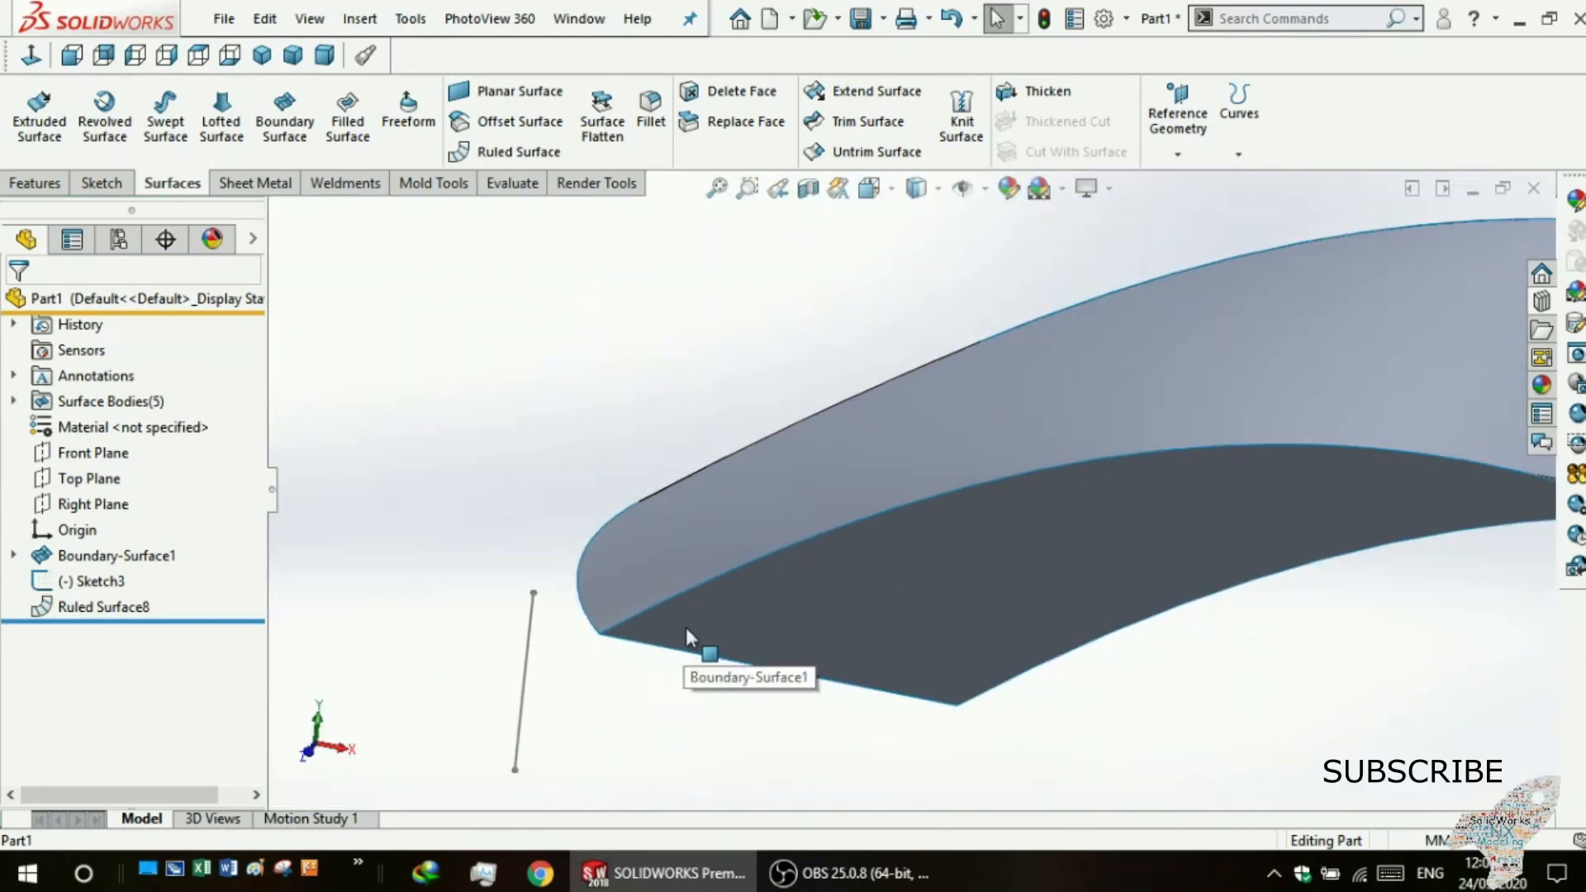
{"action": "scroll", "coordinate": [1145, 583], "scroll_direction": "down", "scroll_amount": 2}
{"action": "type", "text": "w"}
{"action": "middle_click_drag", "start_coordinate": [1144, 583], "coordinate": [1101, 595]}
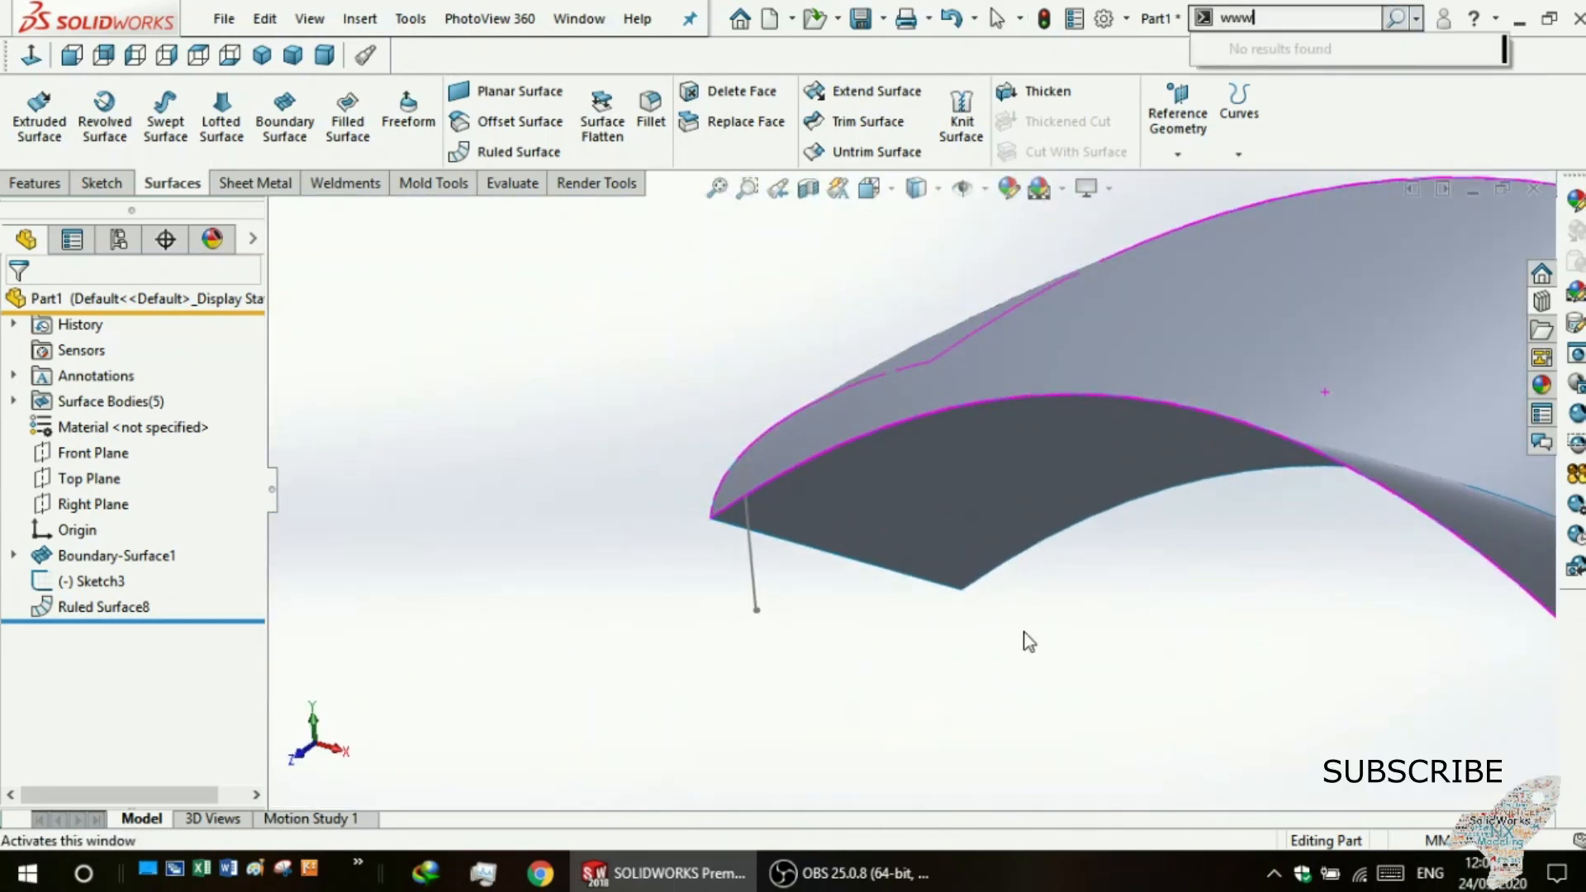
{"action": "scroll", "coordinate": [1093, 577], "scroll_direction": "up", "scroll_amount": 3}
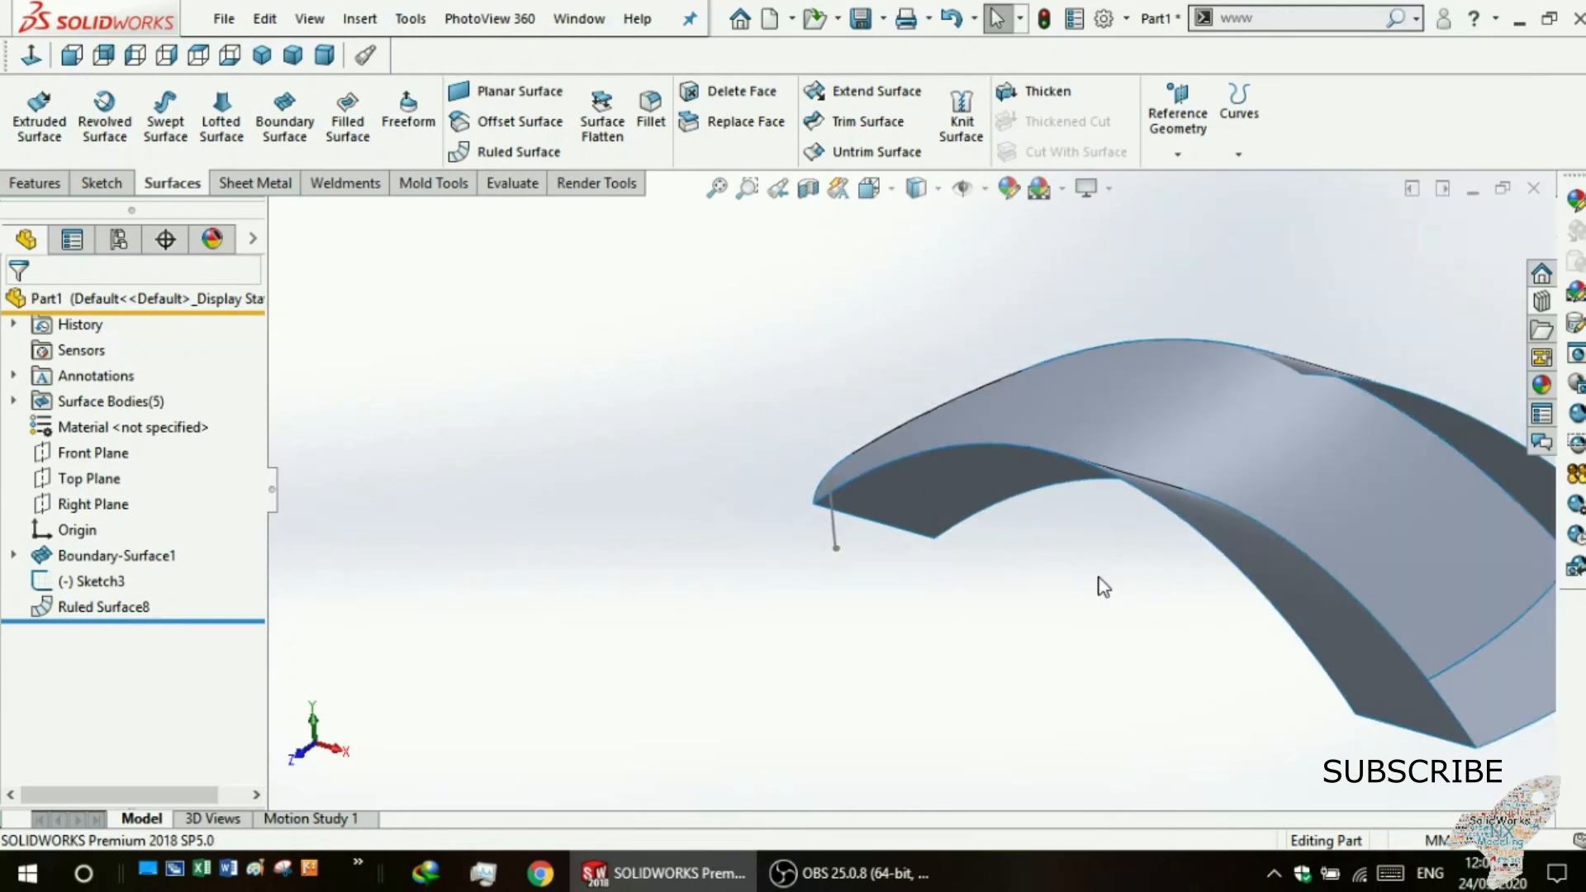
Inspect the rear edge near the arch's crest, where the ruled surface crosses the boundary surface, from several angles.
{"action": "scroll", "coordinate": [1127, 584], "scroll_direction": "down", "scroll_amount": 3}
{"action": "middle_click_drag", "start_coordinate": [1127, 584], "coordinate": [1128, 563]}
{"action": "scroll", "coordinate": [1131, 570], "scroll_direction": "down", "scroll_amount": 4}
{"action": "scroll", "coordinate": [1135, 579], "scroll_direction": "up", "scroll_amount": 4}
{"action": "middle_click_drag", "start_coordinate": [963, 612], "coordinate": [978, 575]}
{"action": "scroll", "coordinate": [974, 567], "scroll_direction": "down", "scroll_amount": 6}
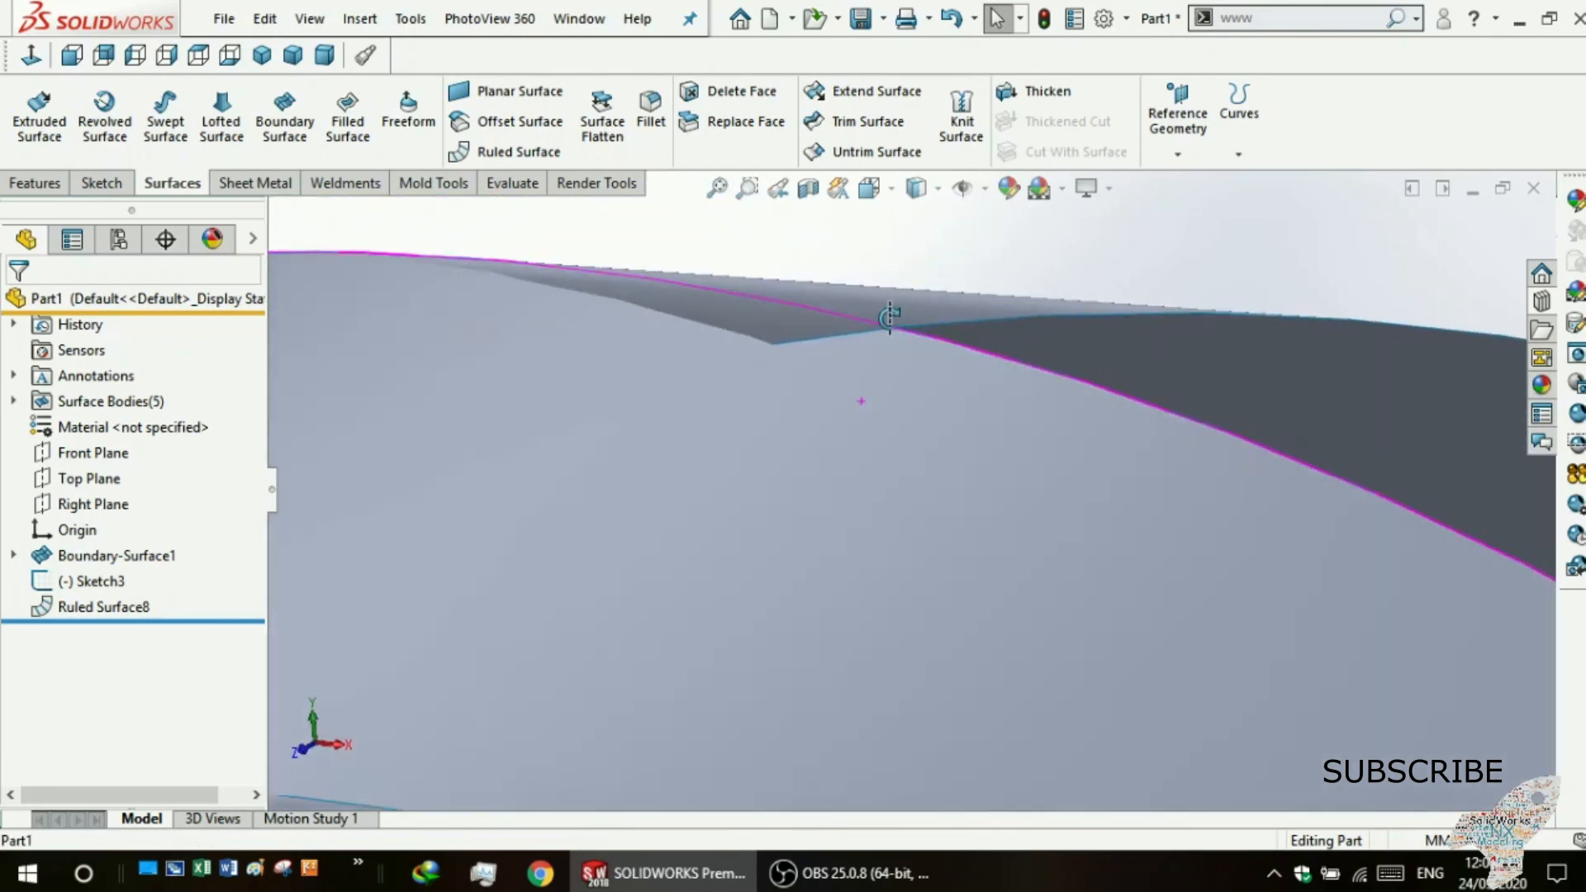
{"action": "middle_click_drag", "start_coordinate": [888, 317], "coordinate": [738, 392]}
{"action": "scroll", "coordinate": [731, 405], "scroll_direction": "up", "scroll_amount": 5}
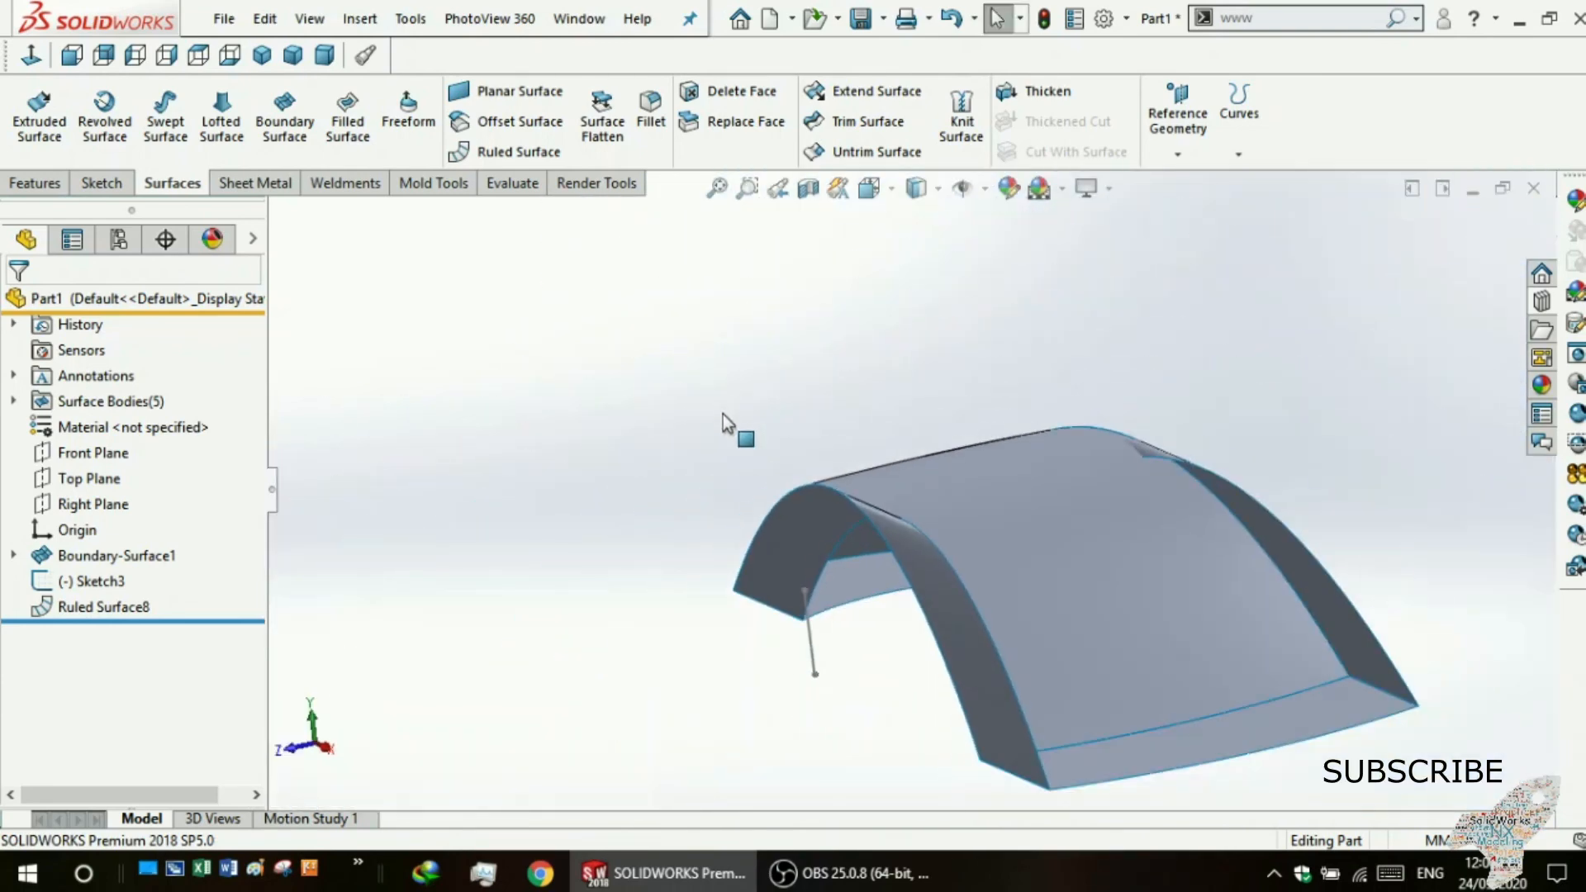
{"action": "mouse_move", "coordinate": [743, 456]}
{"action": "middle_mouse_down"}
{"action": "mouse_move", "coordinate": [786, 460]}
{"action": "mouse_move", "coordinate": [771, 447]}
{"action": "middle_mouse_up"}
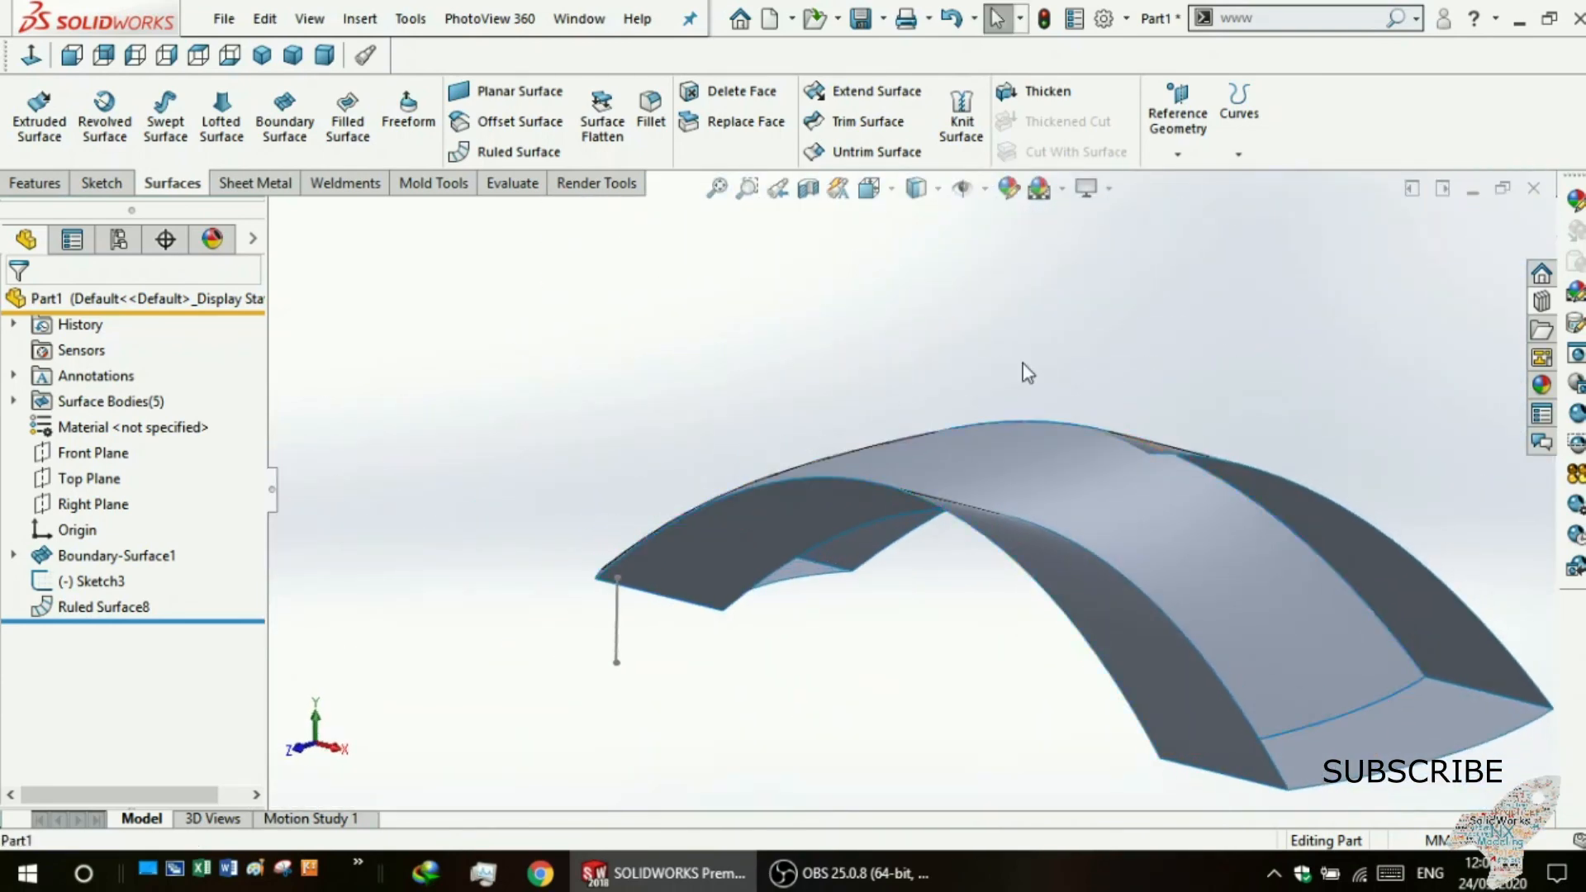
Edit the swept ruled surface again to turn on Trim and knit, apply the edit and inspect the arch.
{"action": "left_click", "coordinate": [98, 609]}
{"action": "left_click", "coordinate": [116, 542]}
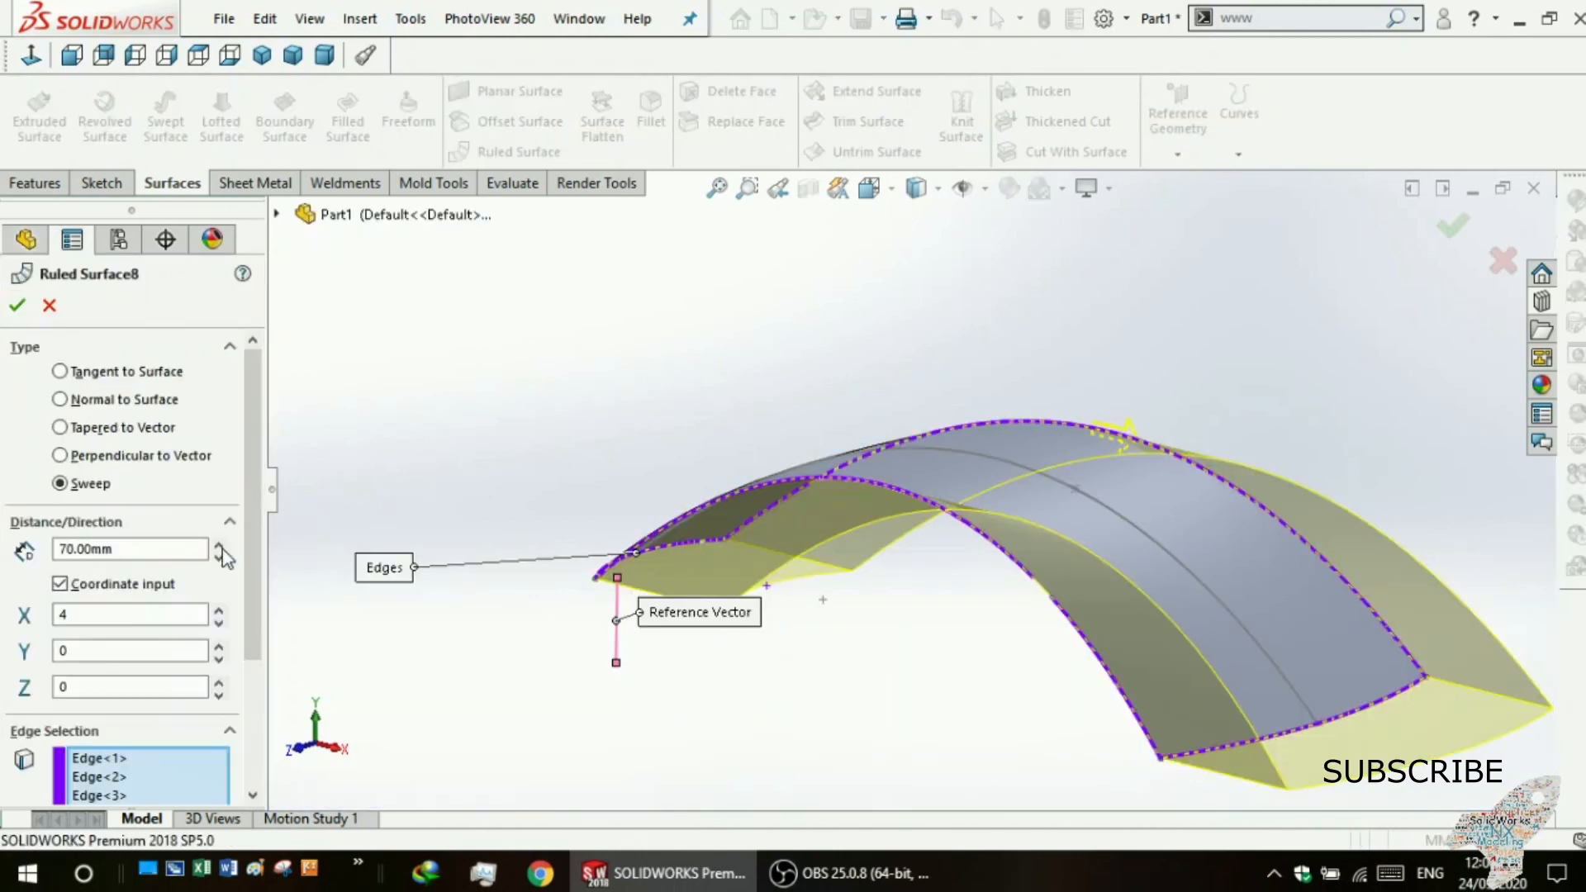
{"action": "left_click_drag", "start_coordinate": [246, 523], "coordinate": [165, 706]}
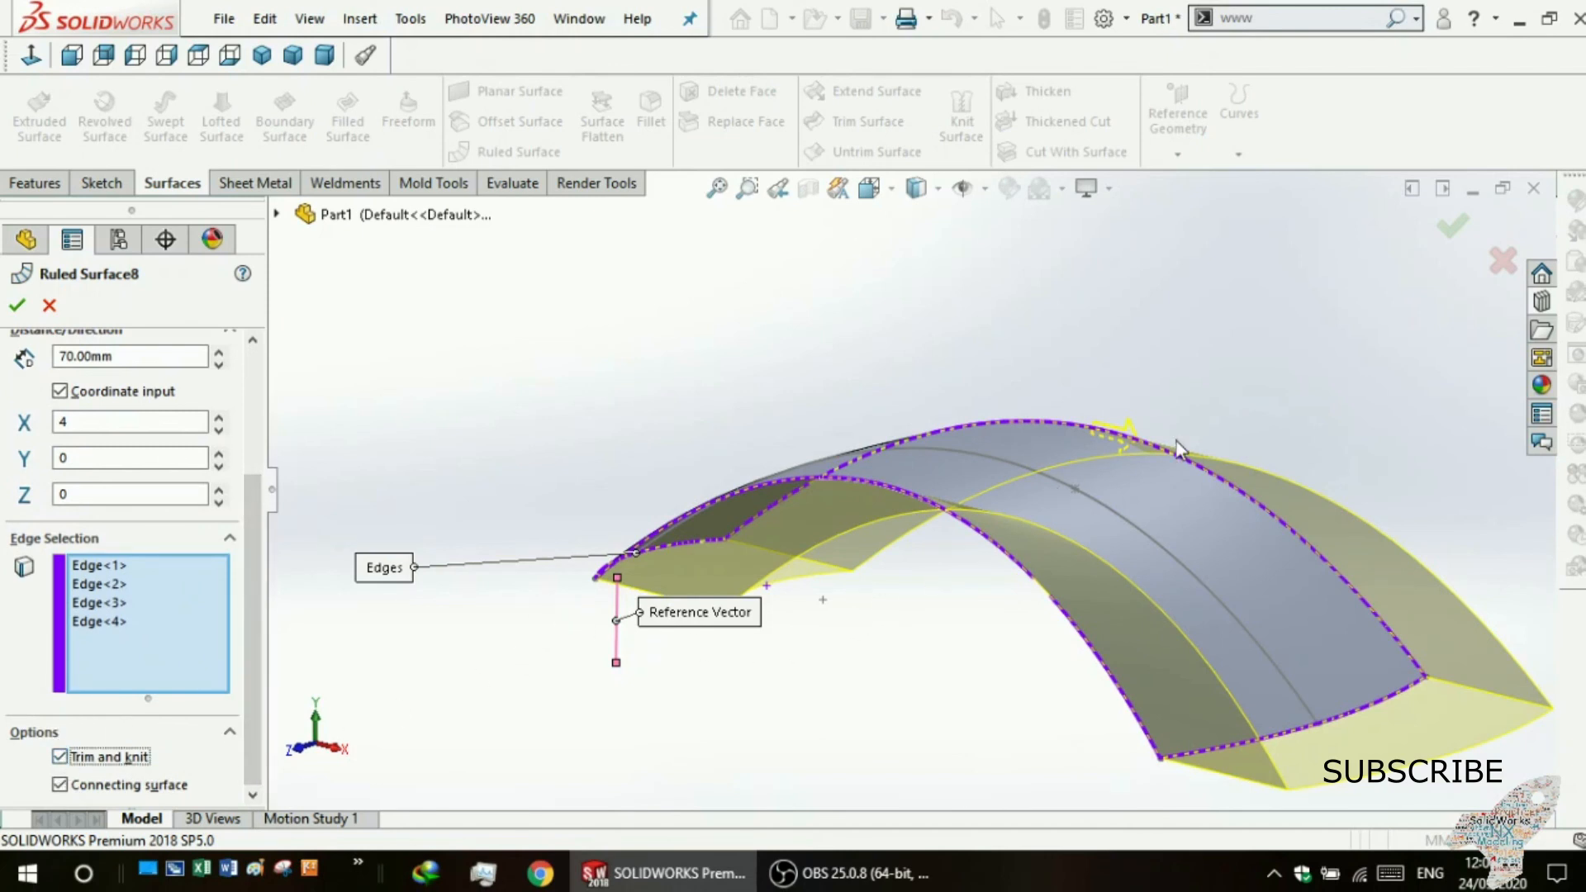
{"action": "left_click", "coordinate": [17, 304]}
{"action": "middle_click_drag", "start_coordinate": [531, 368], "coordinate": [841, 319]}
{"action": "scroll", "coordinate": [580, 487], "scroll_direction": "up", "scroll_amount": 2}
{"action": "scroll", "coordinate": [560, 539], "scroll_direction": "down", "scroll_amount": 1}
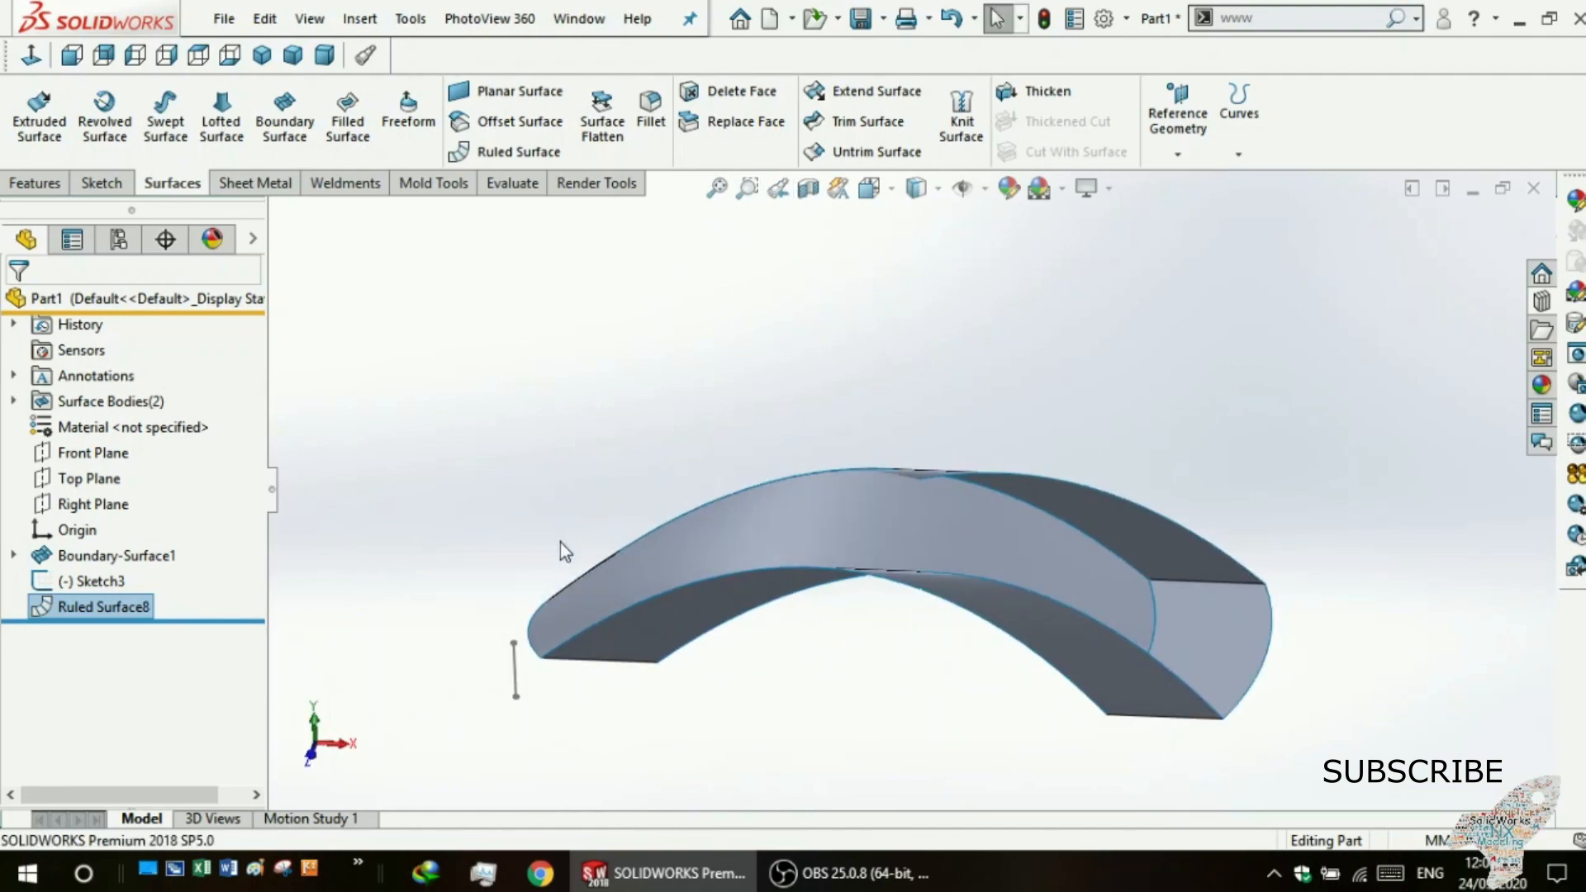